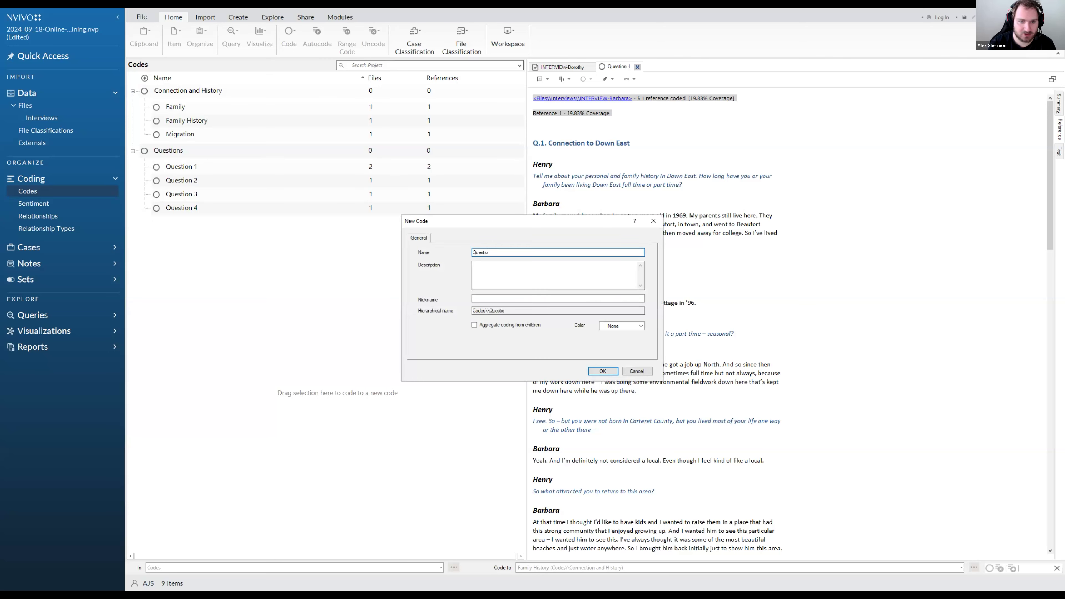
Create a top-level code named Question 5 and move it under the Questions code.
click(603, 371)
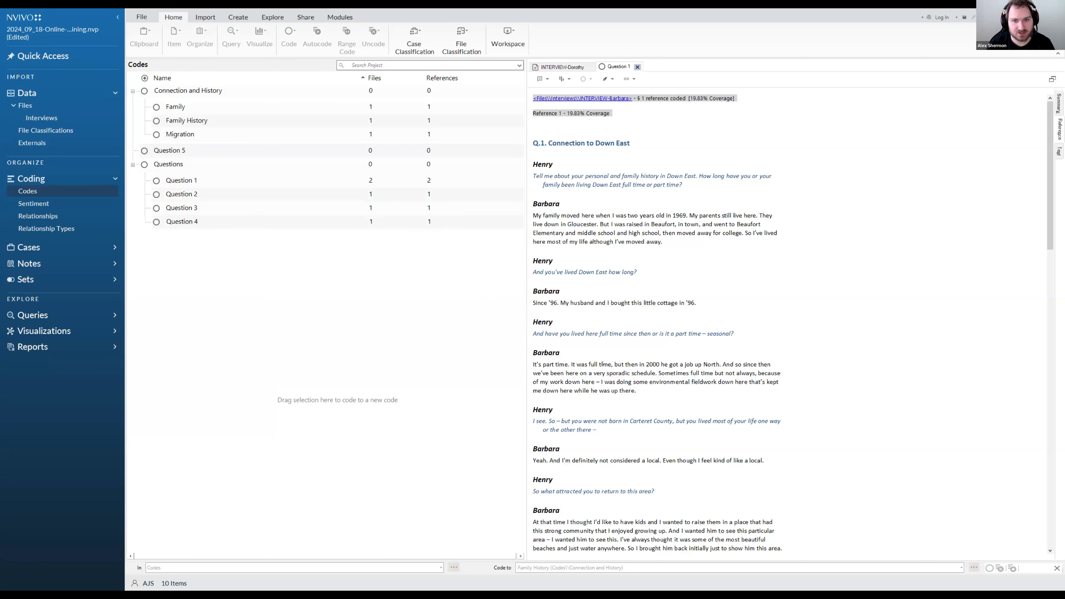
click(184, 151)
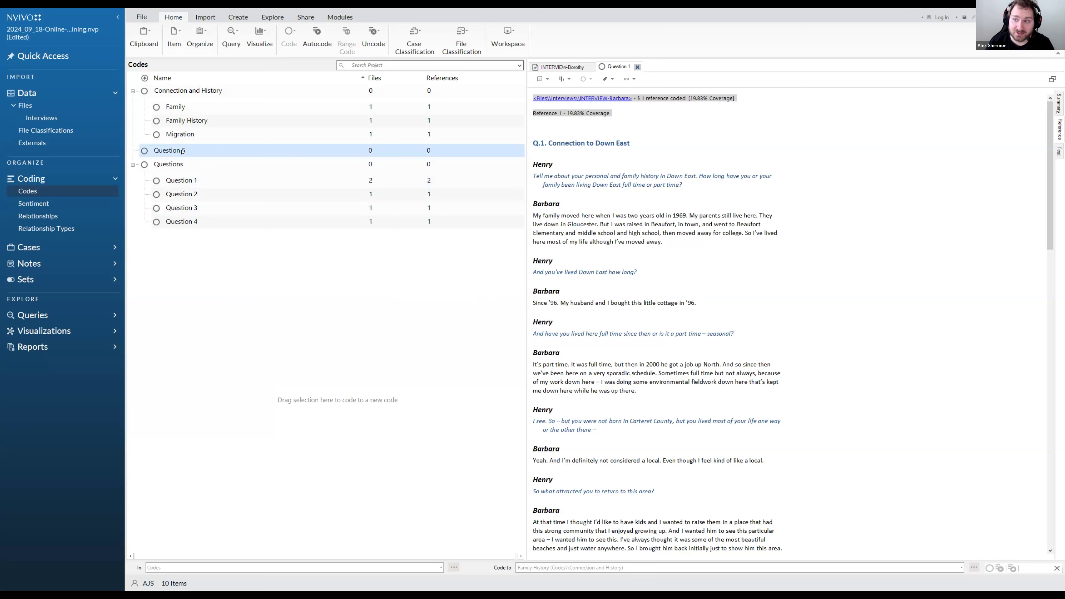
mouse_move(183, 152)
mouse_down()
mouse_move(191, 166)
mouse_move(180, 170)
mouse_move(188, 167)
mouse_up()
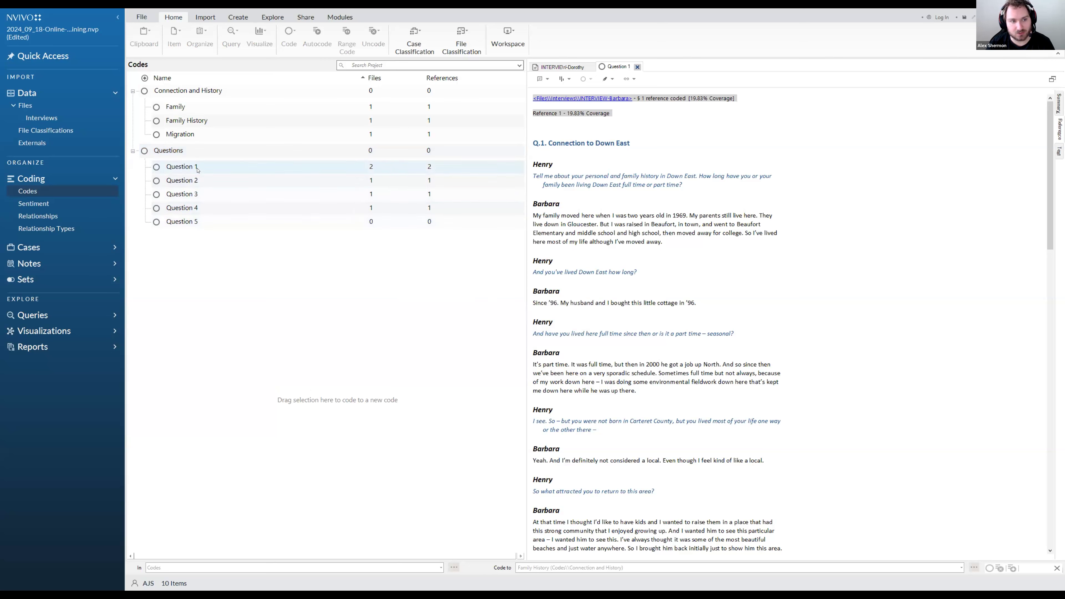
Review the child codes Question 1 to Question 5 grouped under the Questions code.
click(134, 151)
click(134, 151)
click(133, 151)
click(133, 151)
click(134, 151)
click(134, 151)
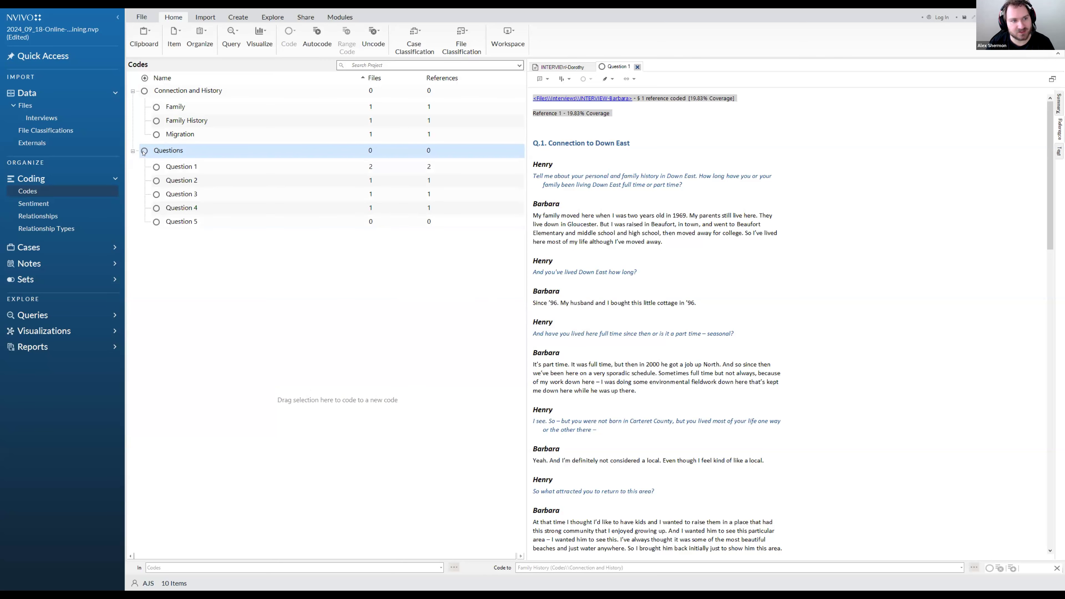
key(Down)
key(Down)
key(Down)
key(Down)
key(Down)
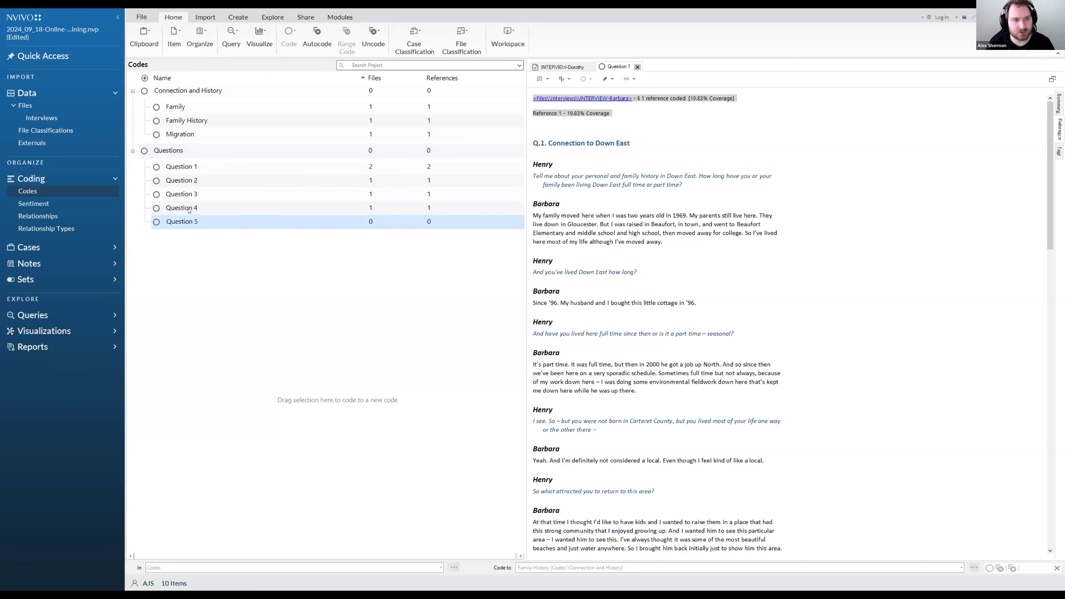
click(195, 169)
key(Down)
key(Down)
key(Down)
key(Down)
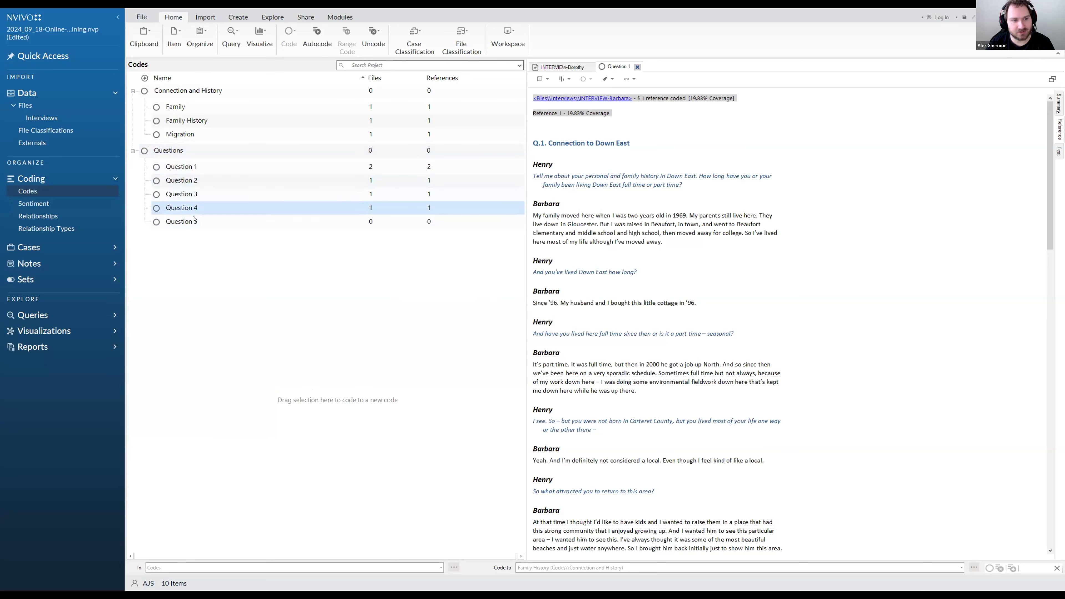
Create a child code named Question 6 directly under the Questions code.
right_click(176, 150)
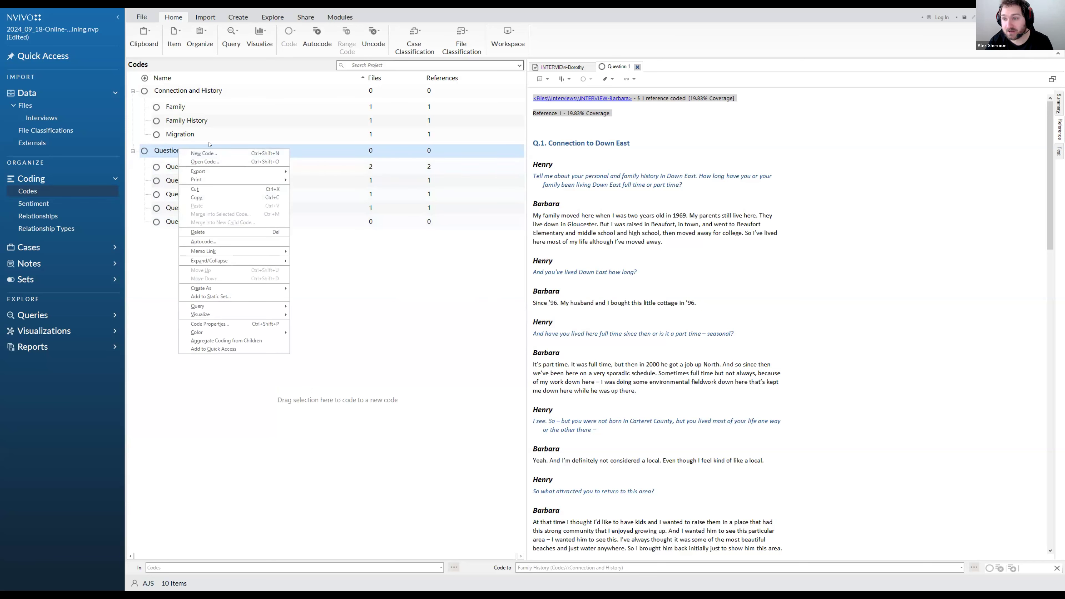
click(205, 154)
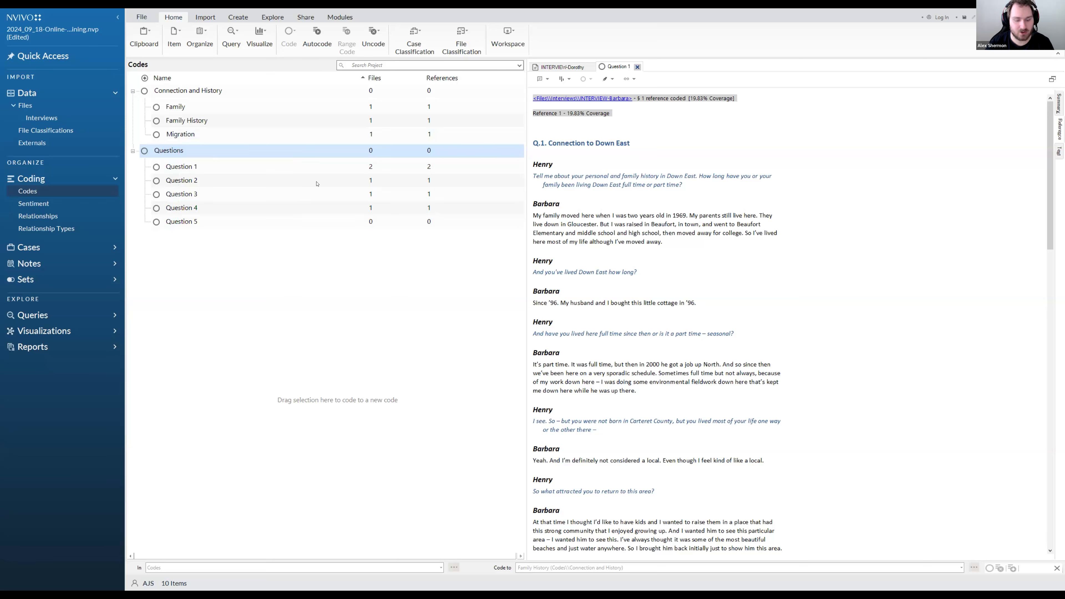
text(Question 6)
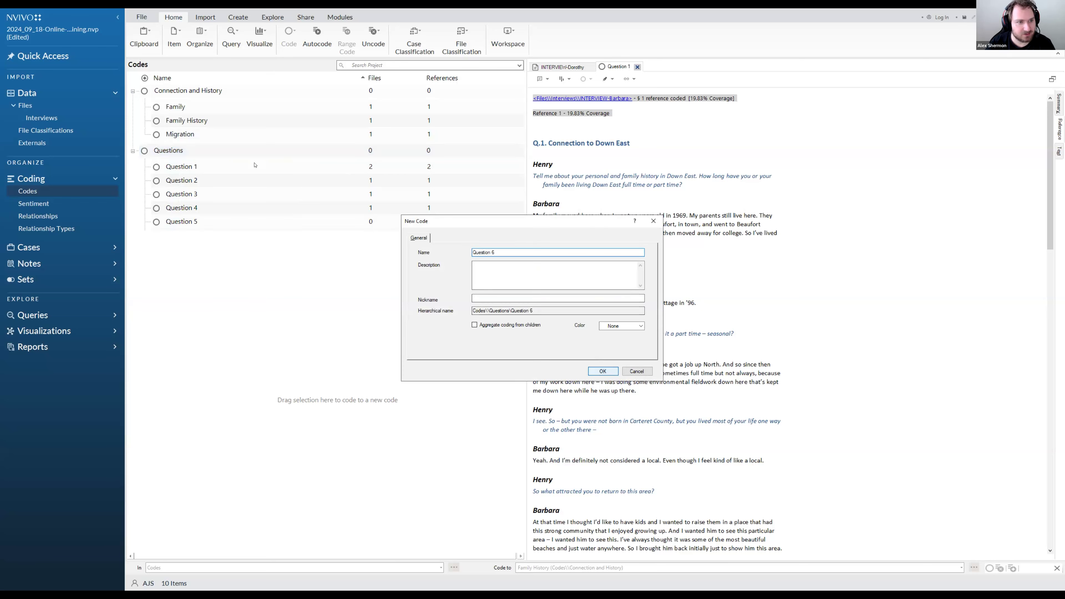
click(603, 371)
click(202, 236)
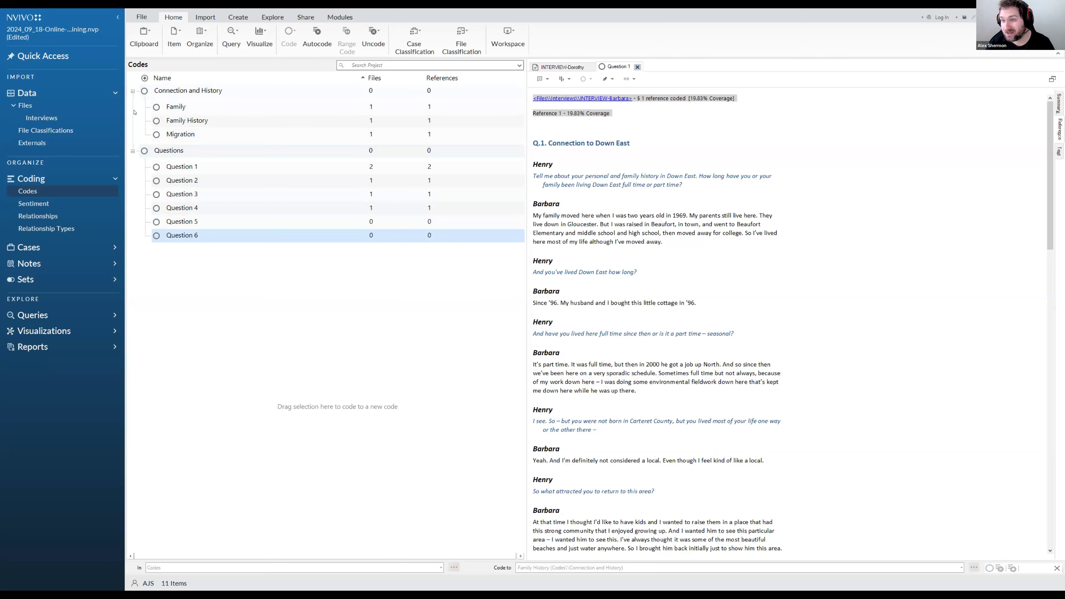
click(218, 120)
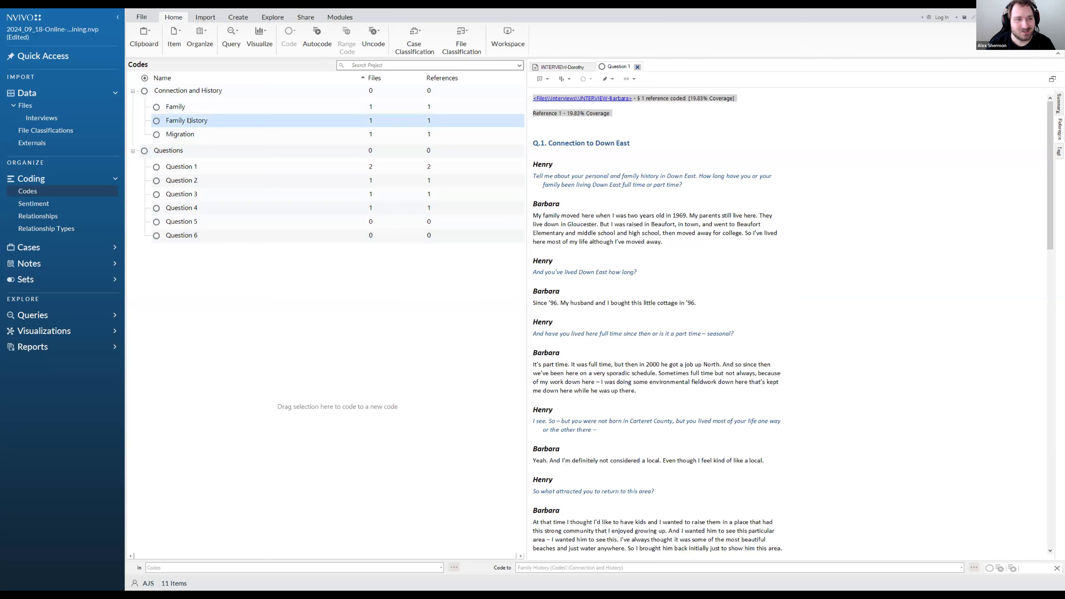
mouse_move(188, 120)
mouse_down()
mouse_move(224, 266)
mouse_move(231, 256)
mouse_move(346, 273)
mouse_move(177, 152)
mouse_move(183, 123)
mouse_up()
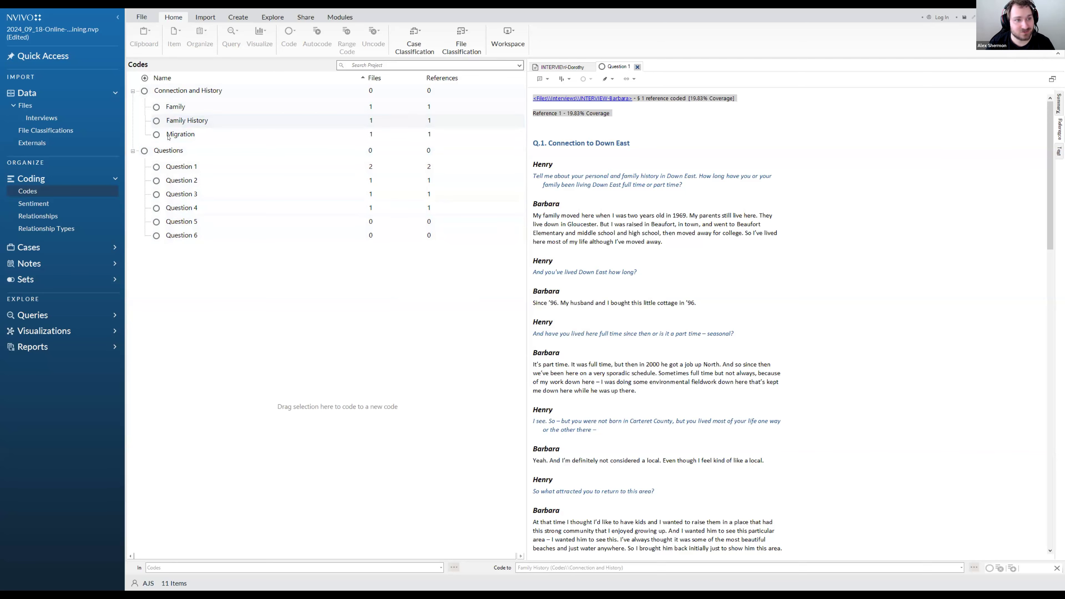
click(192, 120)
right_click(191, 121)
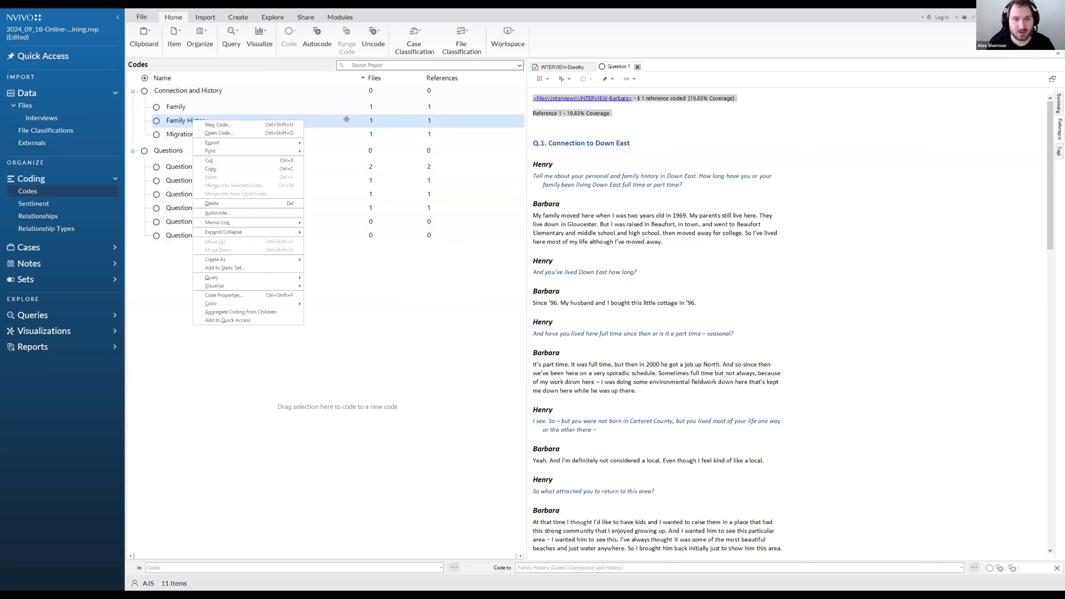
click(553, 147)
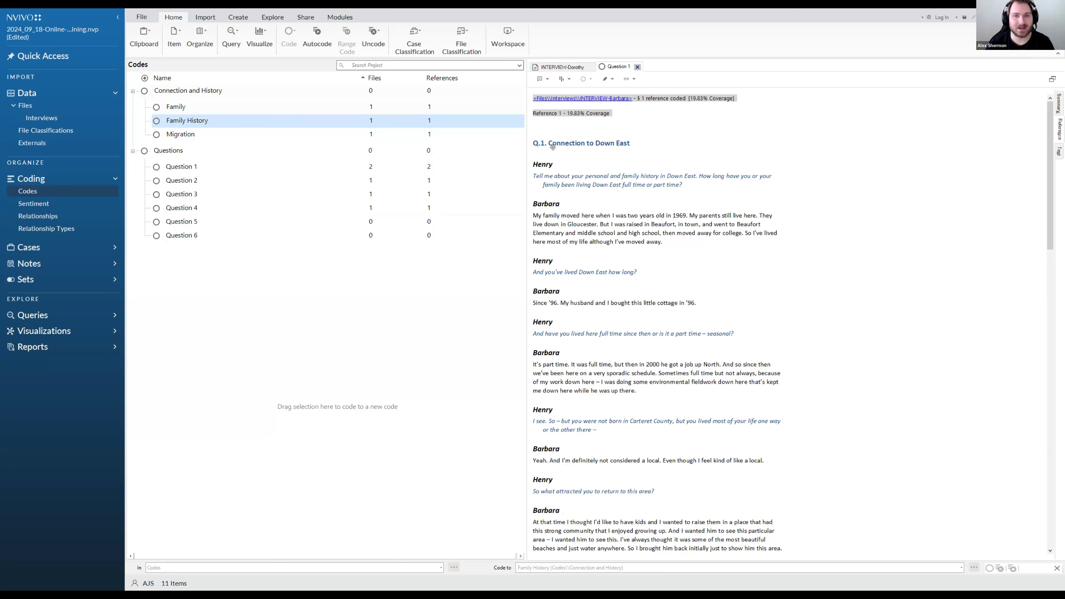
click(204, 154)
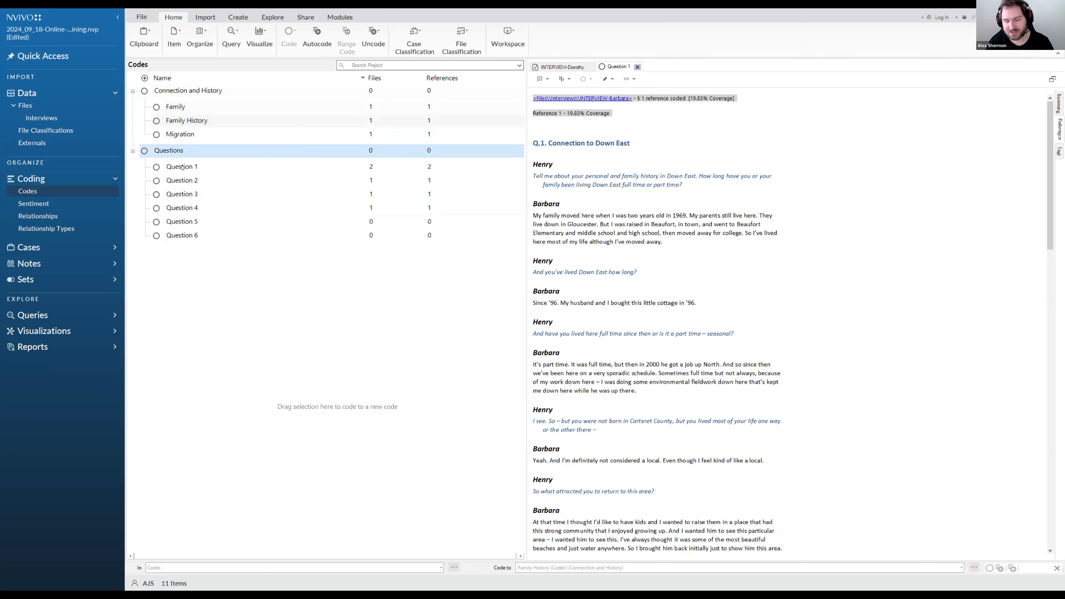
click(236, 272)
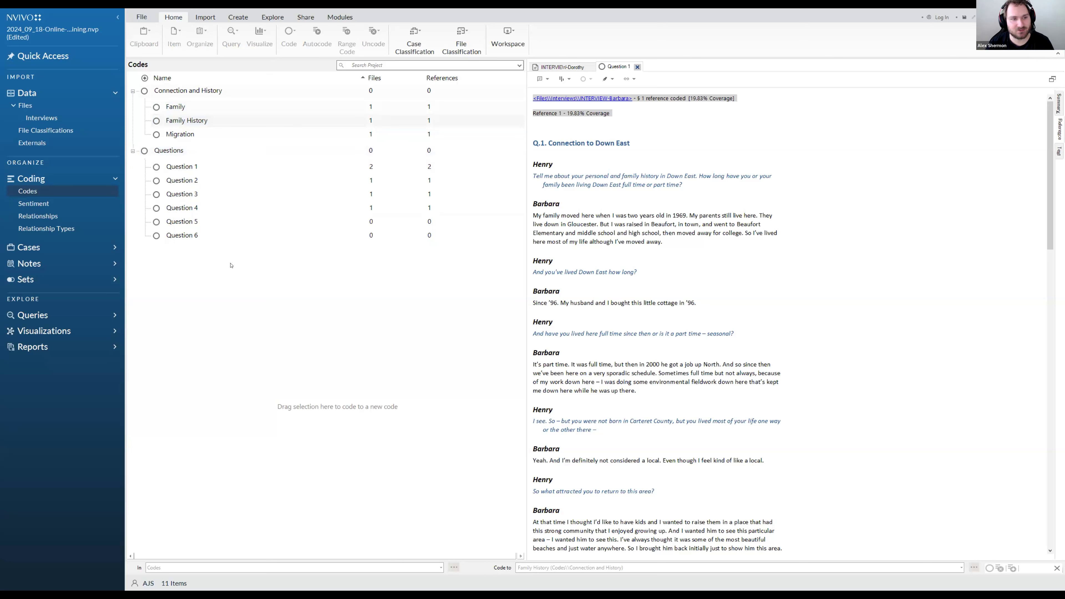
right_click(178, 152)
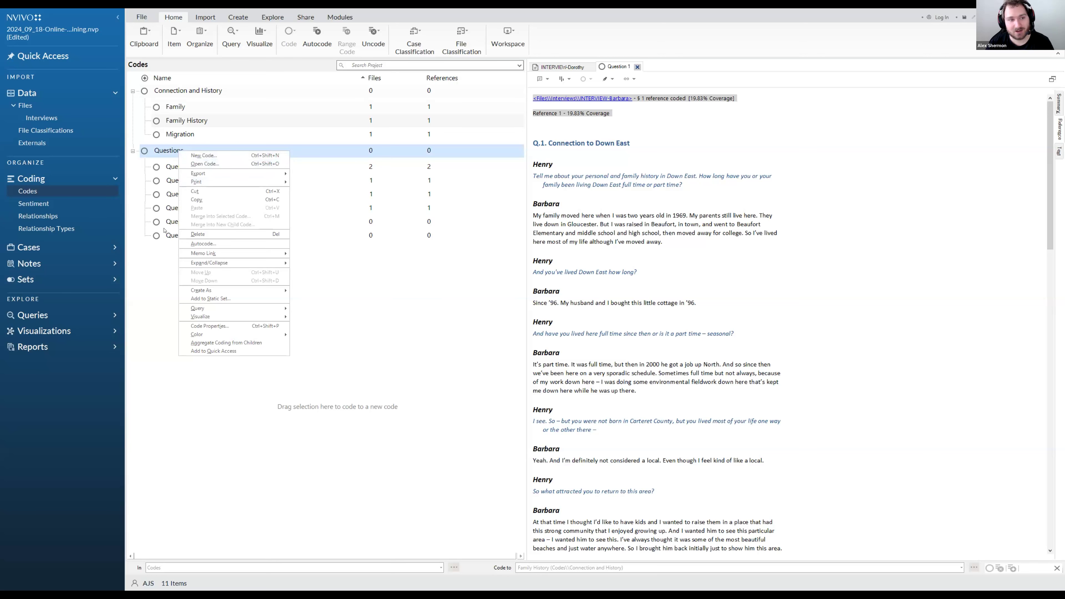
mouse_move(197, 182)
click(167, 147)
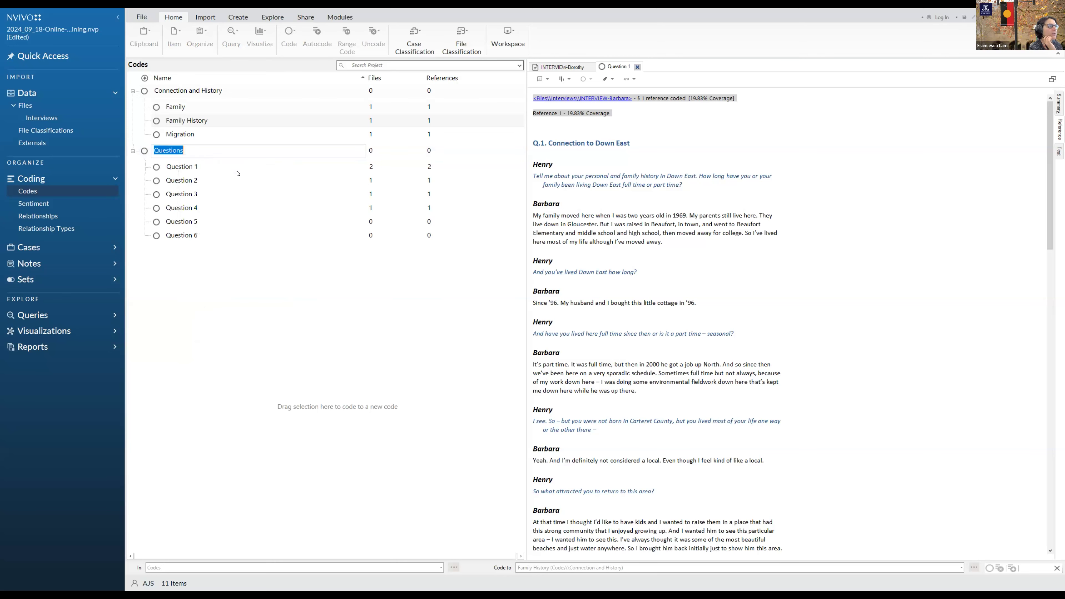
click(180, 167)
click(196, 237)
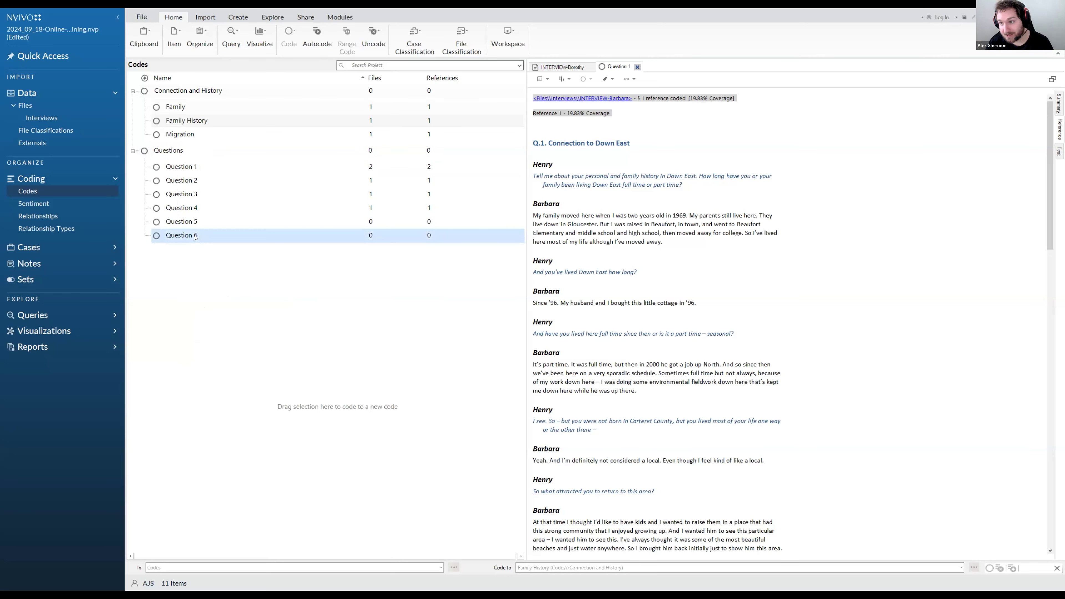
Create a placeholder code named sdhjahbf at the top level of the code list.
right_click(208, 289)
key(Escape)
text(sdhjahbf)
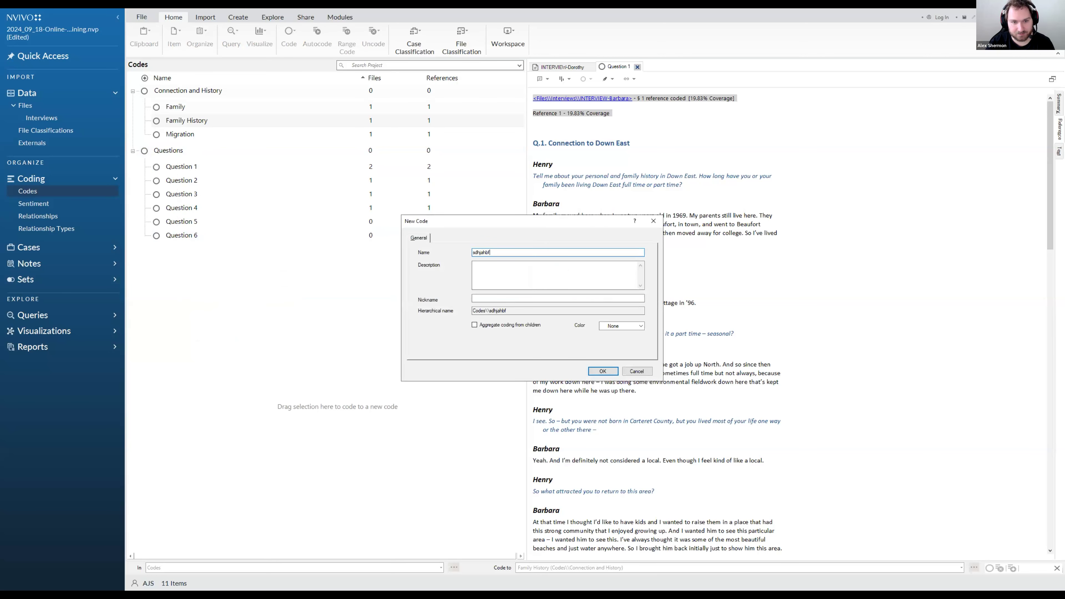
click(603, 371)
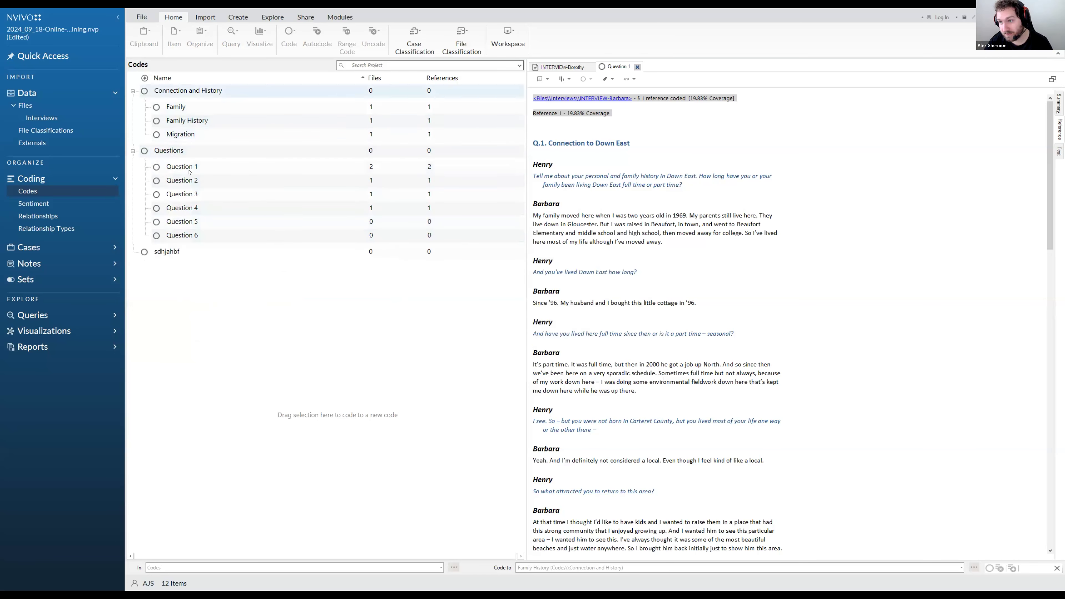
Delete the top-level placeholder code sdhjahbf.
click(171, 253)
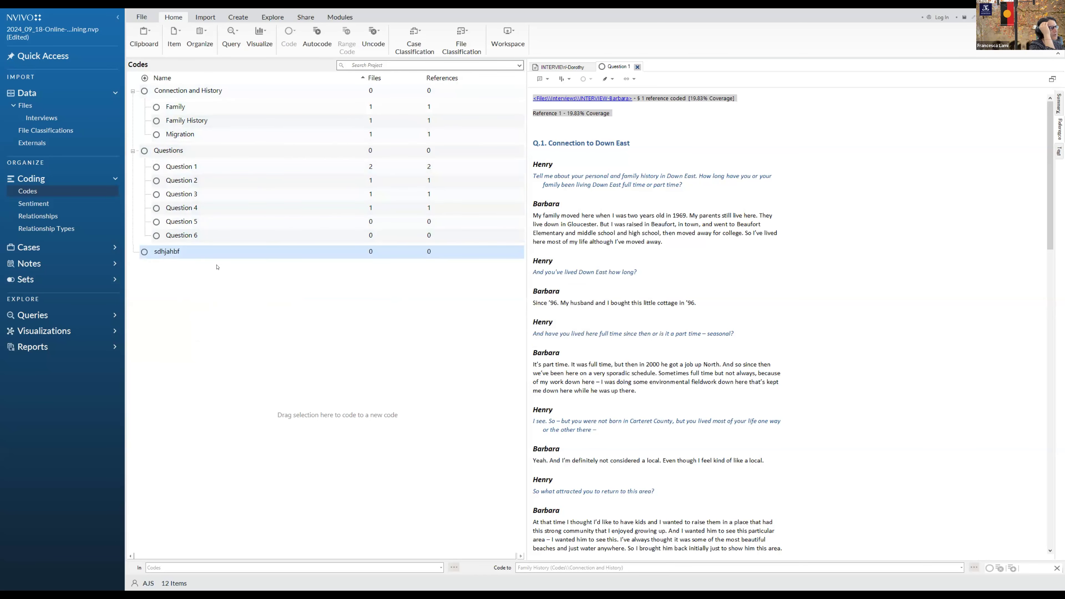
key(Delete)
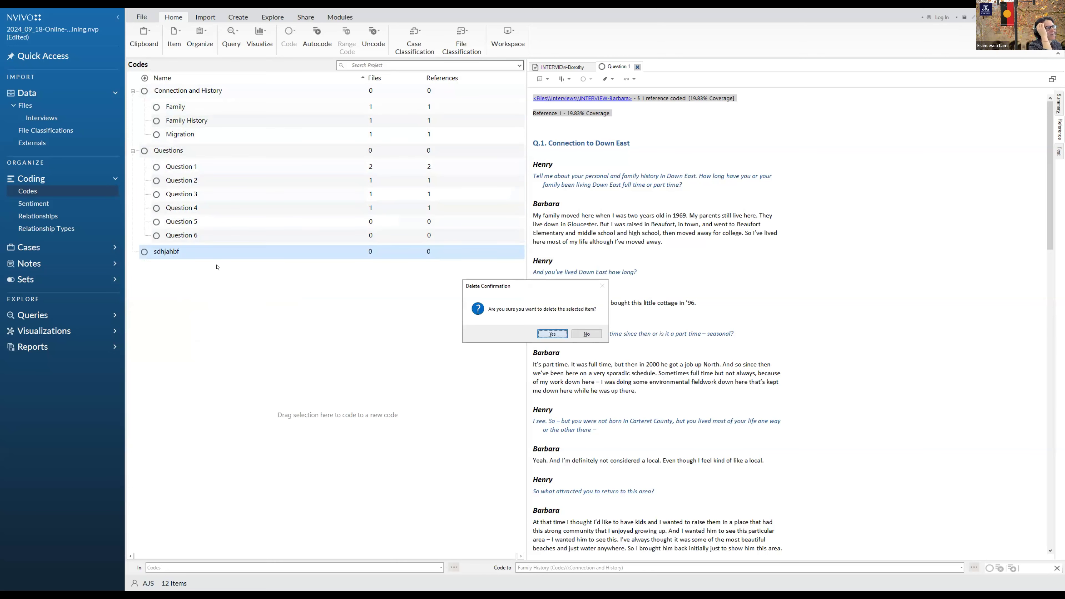
click(552, 334)
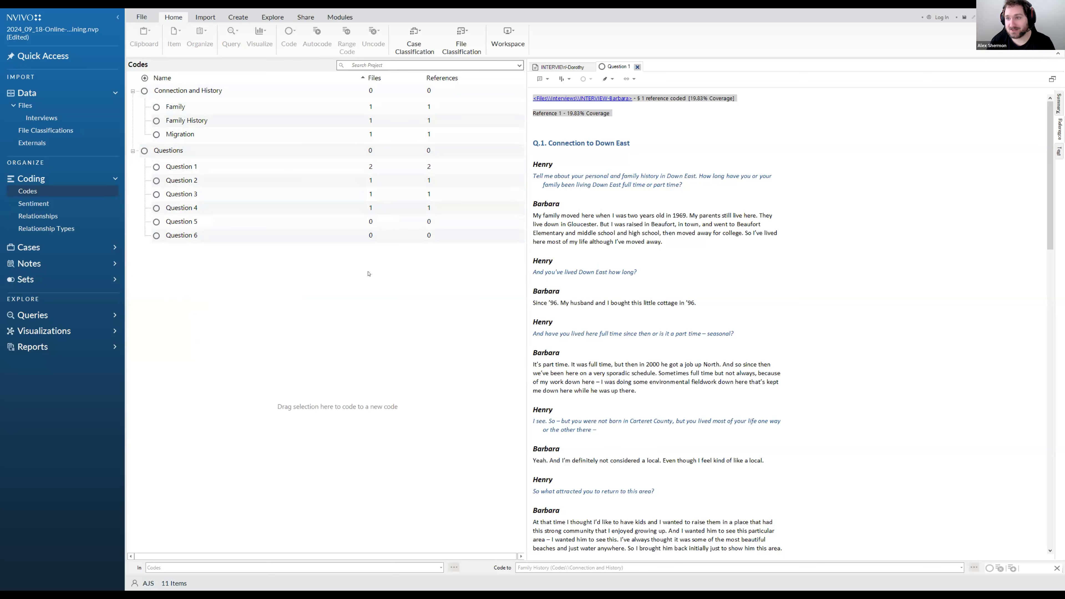
Review the child codes under Questions and under Connection and History, leaving both groups collapsed.
click(133, 151)
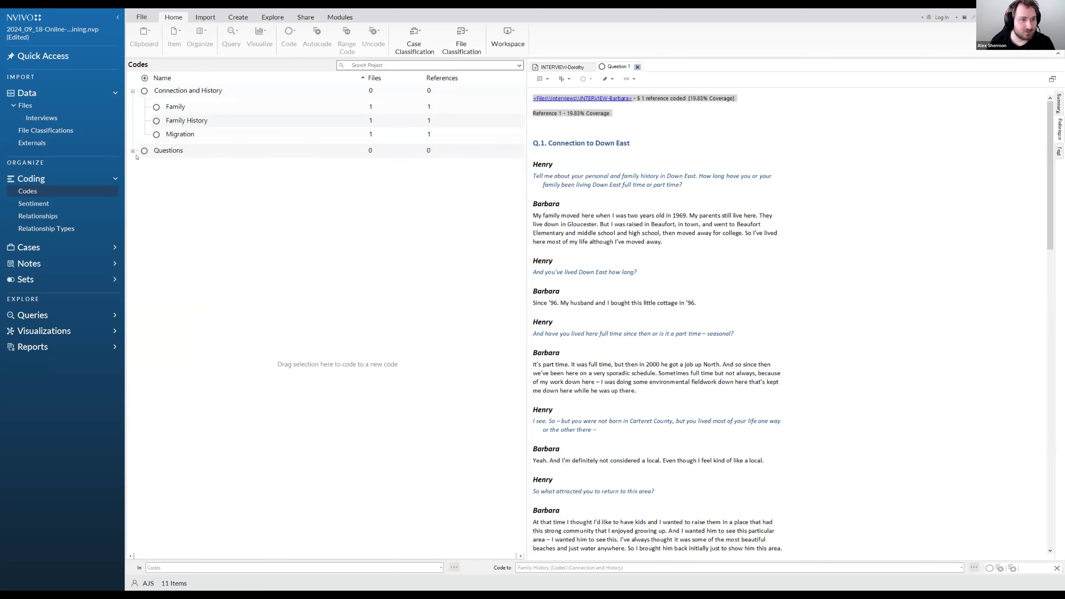
click(132, 91)
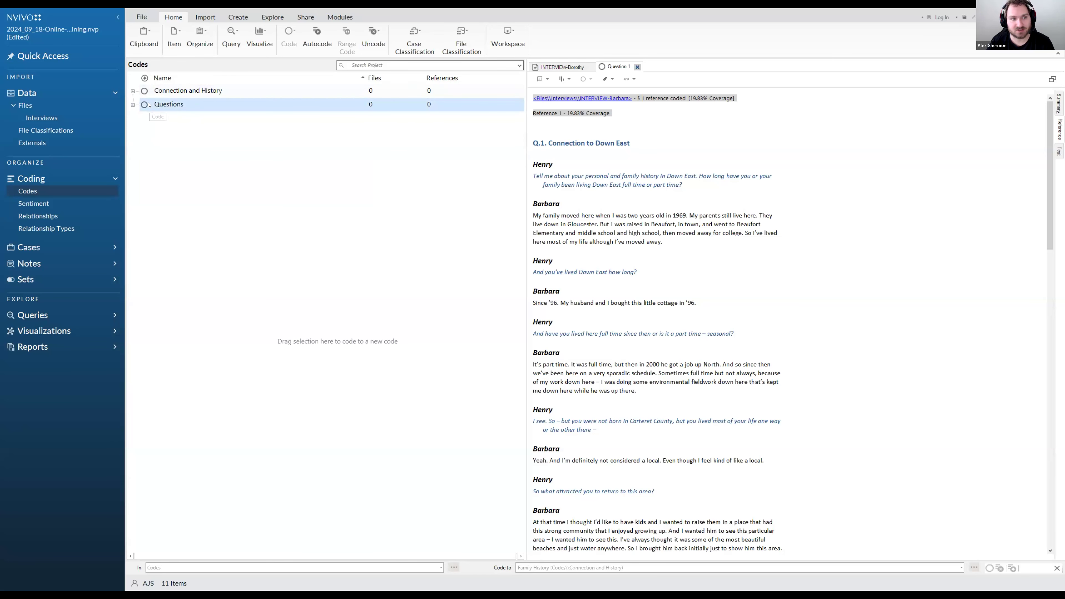
click(133, 105)
key(Down)
key(Down)
key(Down)
key(Down)
key(Down)
key(Down)
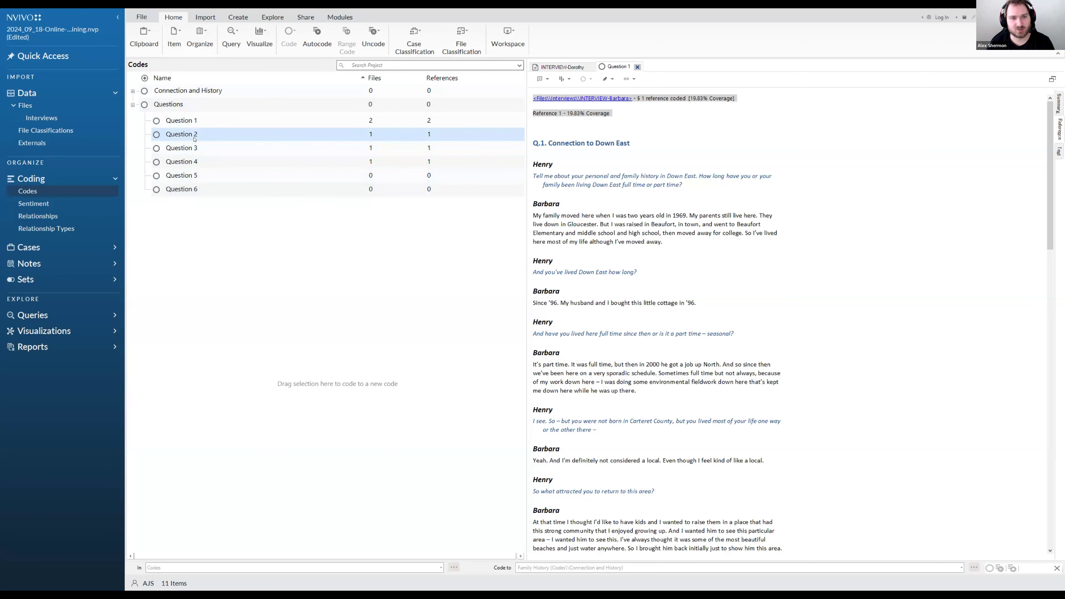
click(134, 105)
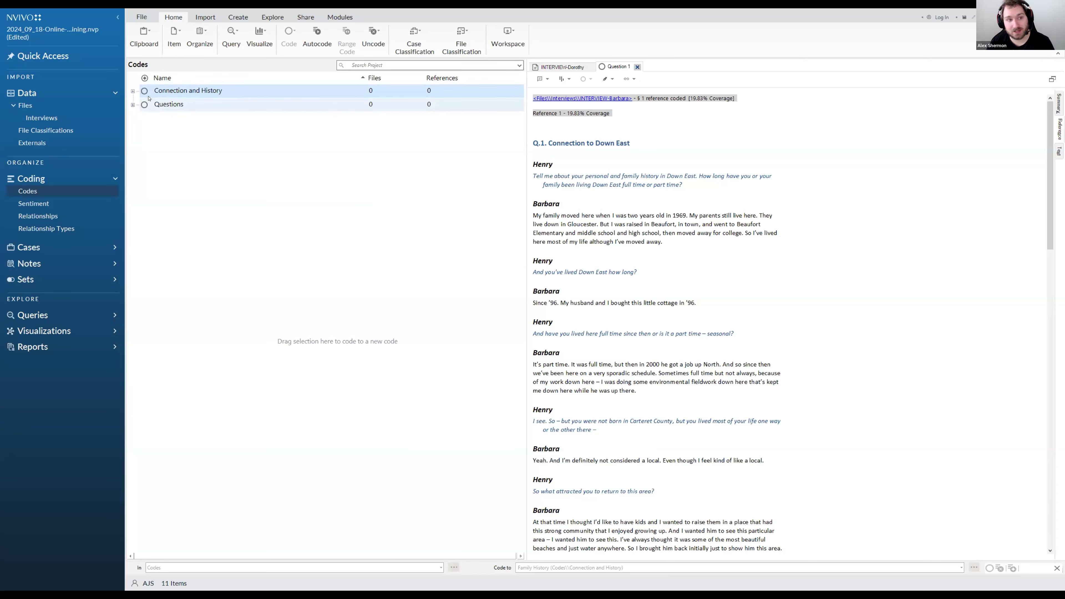
click(132, 92)
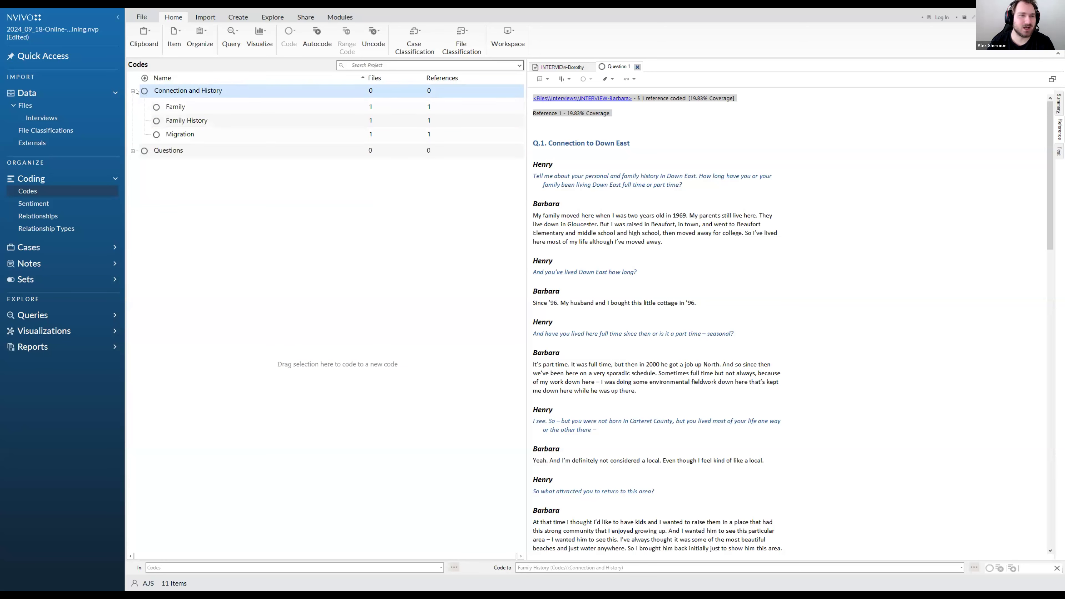
click(187, 109)
click(187, 122)
click(180, 134)
click(133, 91)
Create a top-level code named "Research Question 1 What are Community Perspectives on Development".
right_click(150, 127)
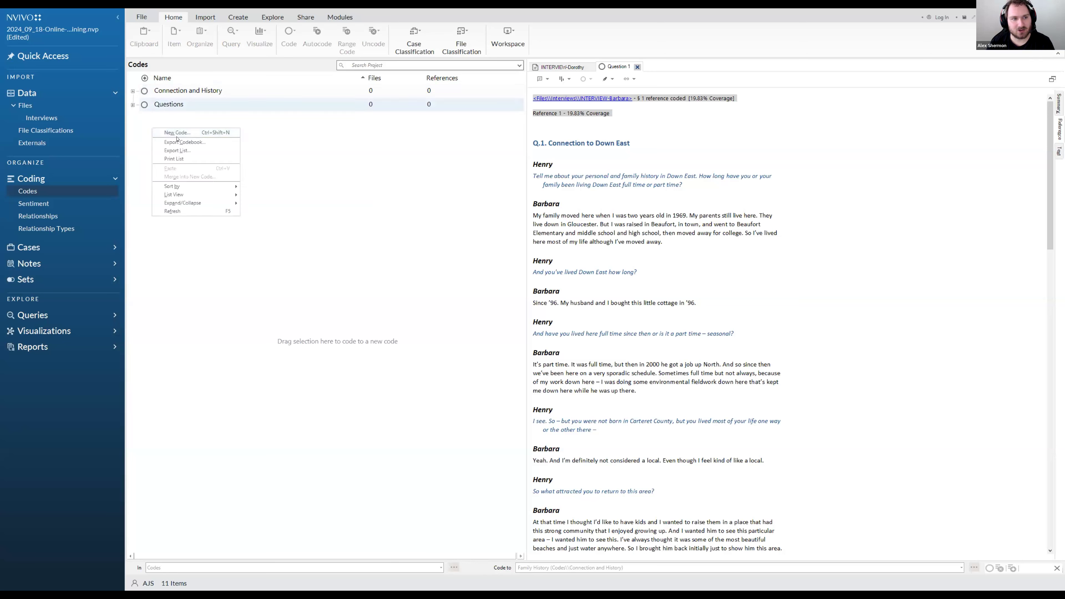
click(180, 142)
text(Resear)
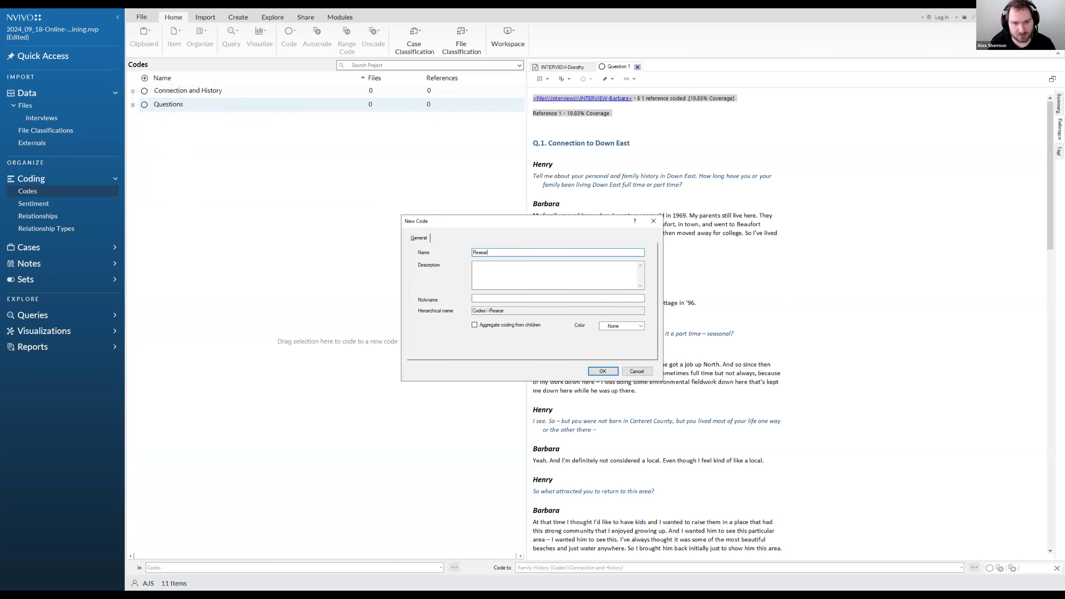
text(ch Question 1)
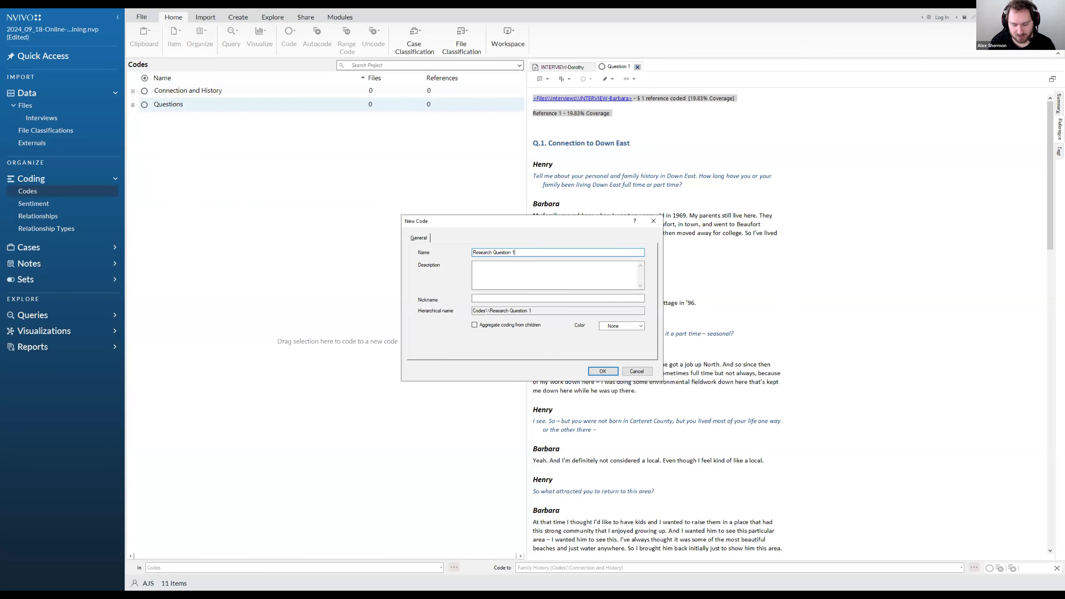
text( What are Community Perspectivews  on De)
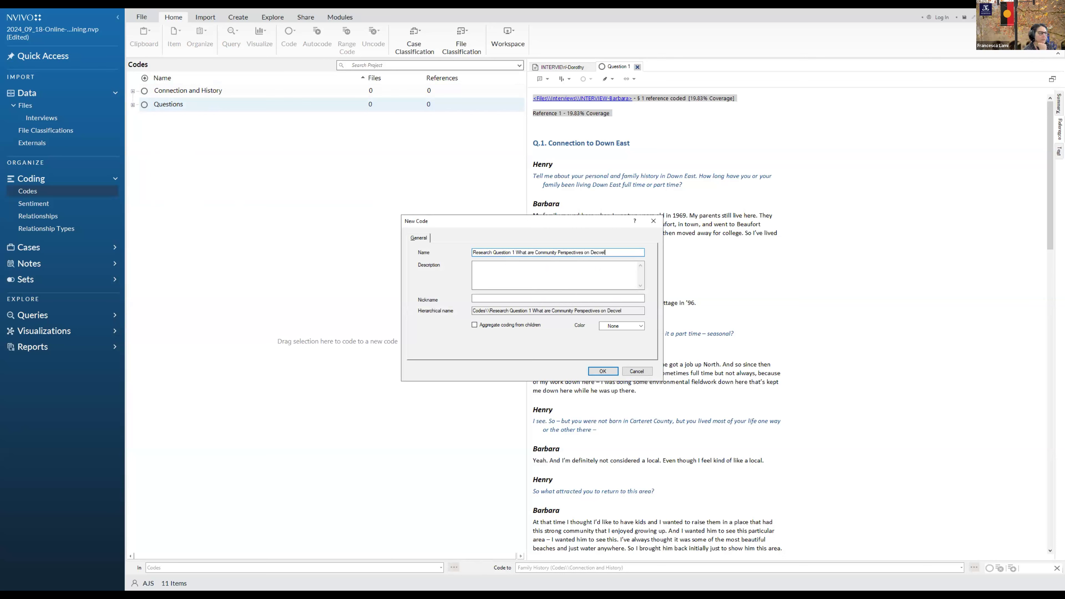
text(velopment?)
click(607, 371)
key(Return)
key(BackSpace)
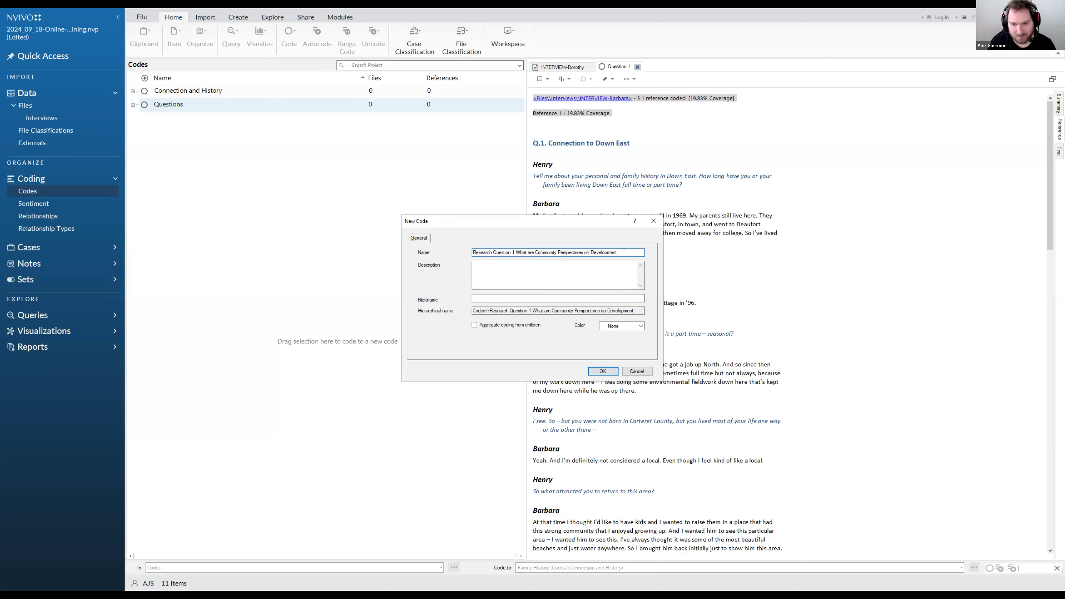
click(602, 371)
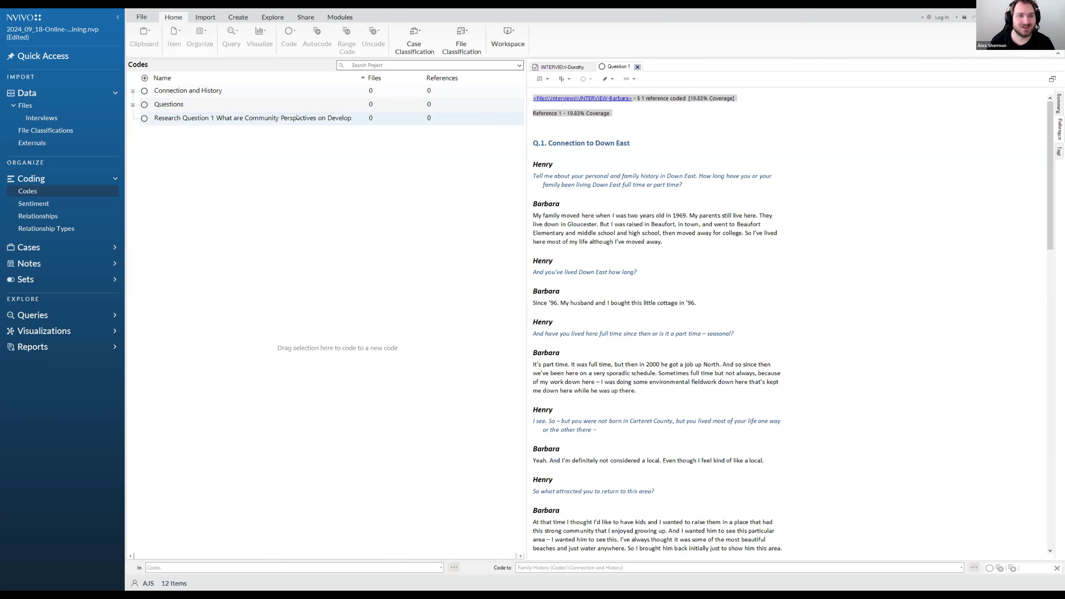
Create a top-level code named "Overfishing in the Region".
click(328, 122)
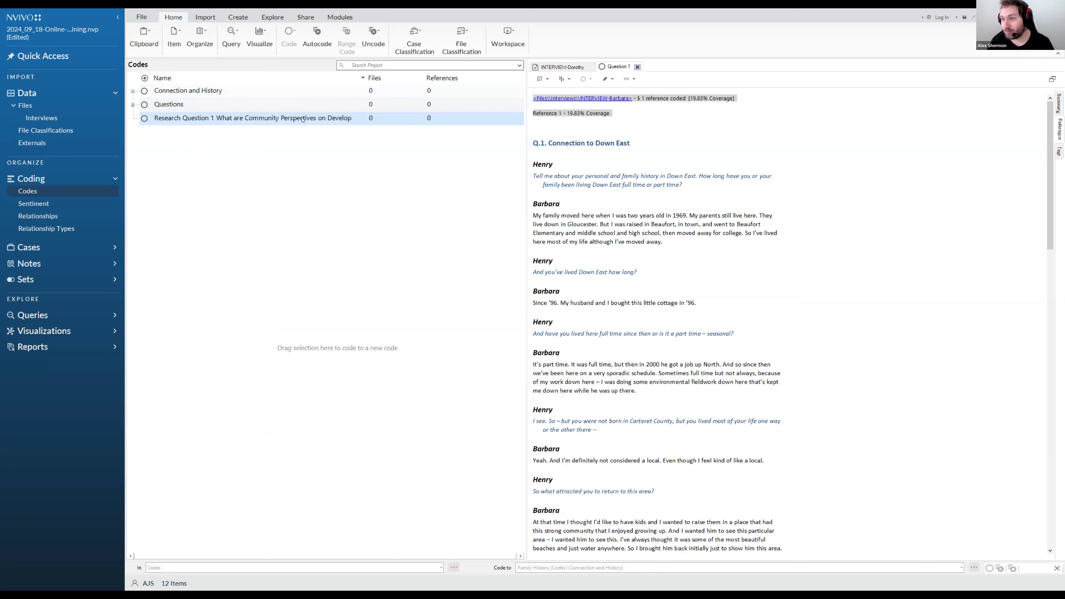
click(251, 91)
click(268, 119)
click(222, 146)
right_click(263, 160)
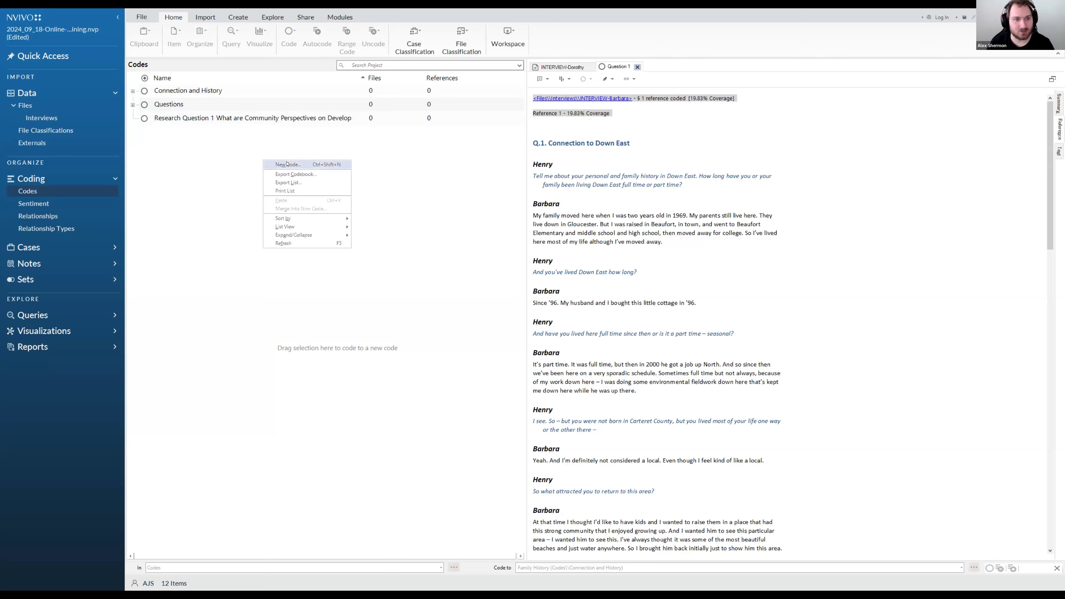
click(287, 164)
text(Overfishing in the Region)
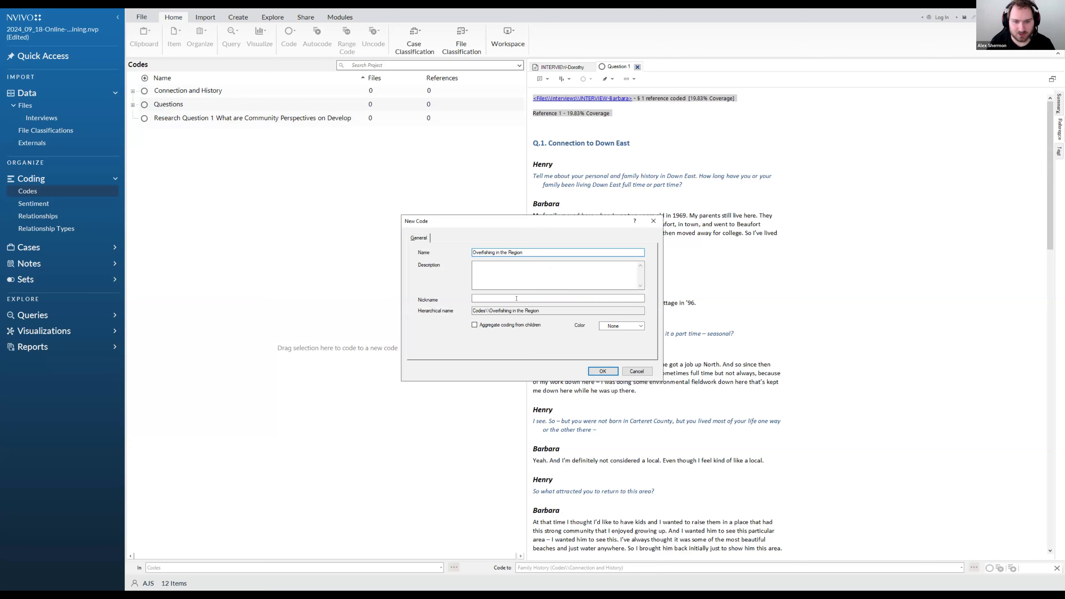
key(Return)
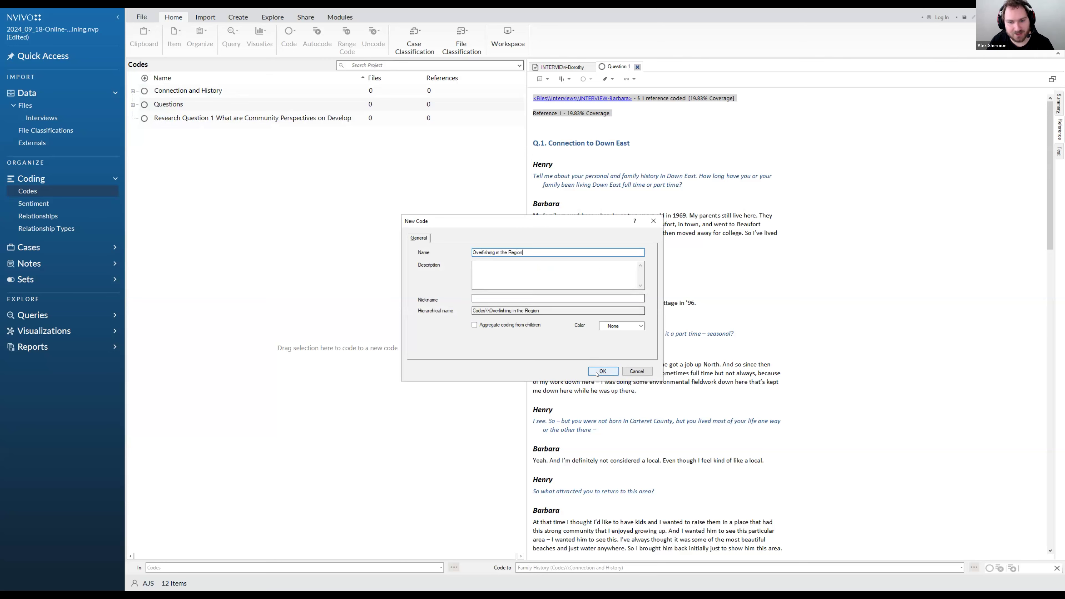
Move the Overfishing in the Region code under the Research Question 1 code and collapse that group.
click(196, 104)
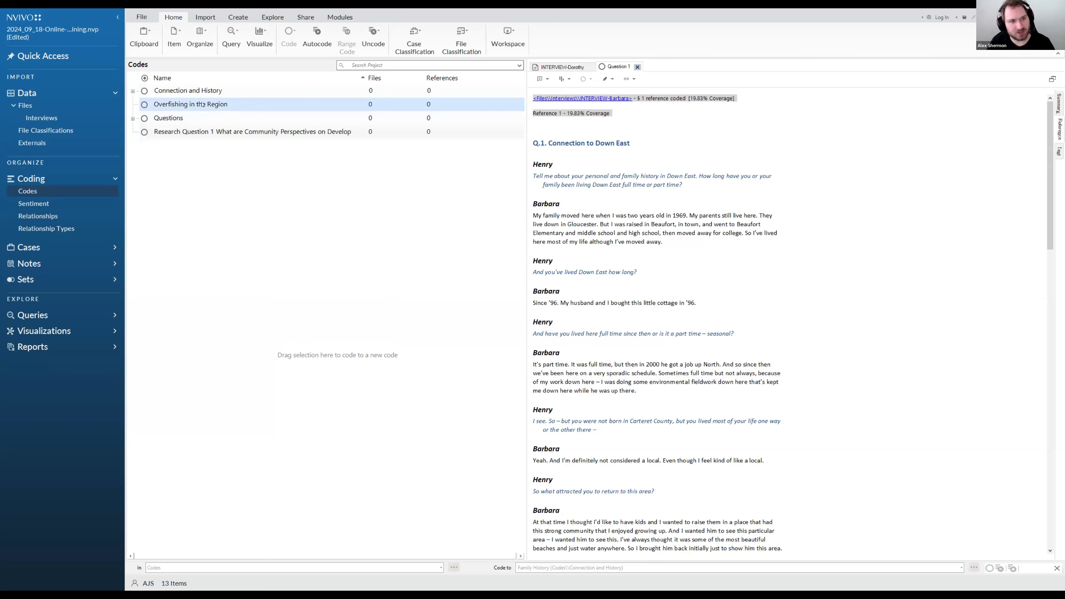
drag(202, 105, 150, 131)
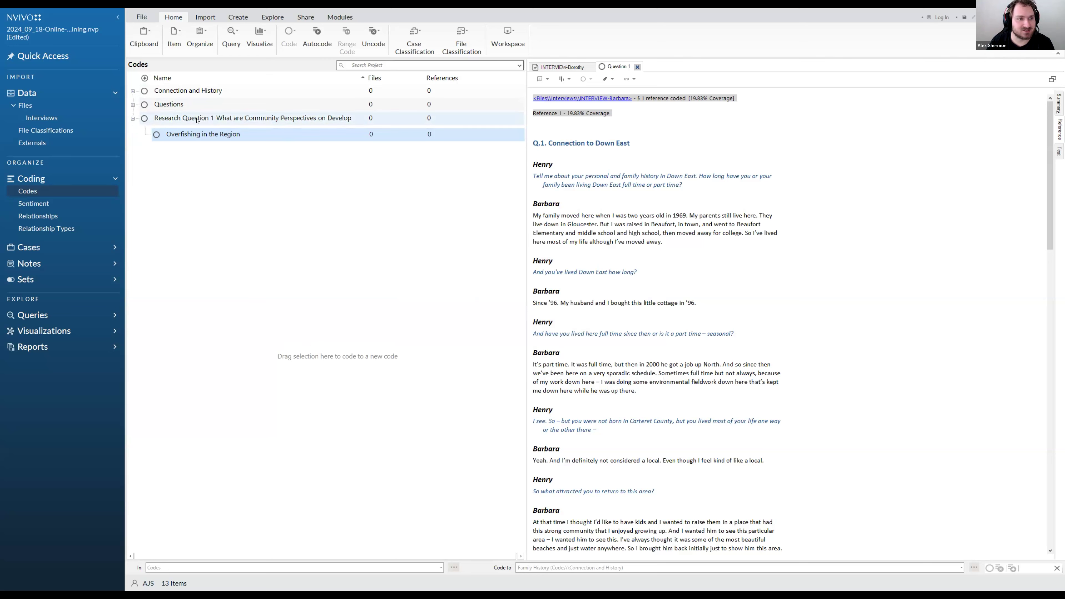
click(150, 118)
key(Left)
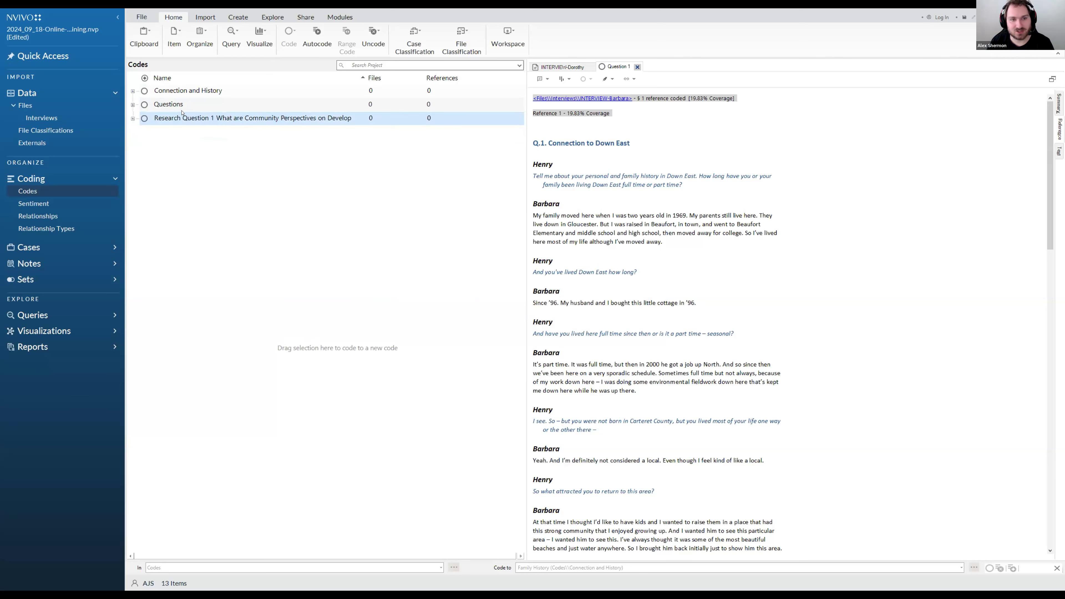
Review the child codes Question 1 through Question 6 under Questions, leaving the group collapsed.
click(133, 105)
click(183, 120)
click(183, 134)
click(184, 147)
click(185, 161)
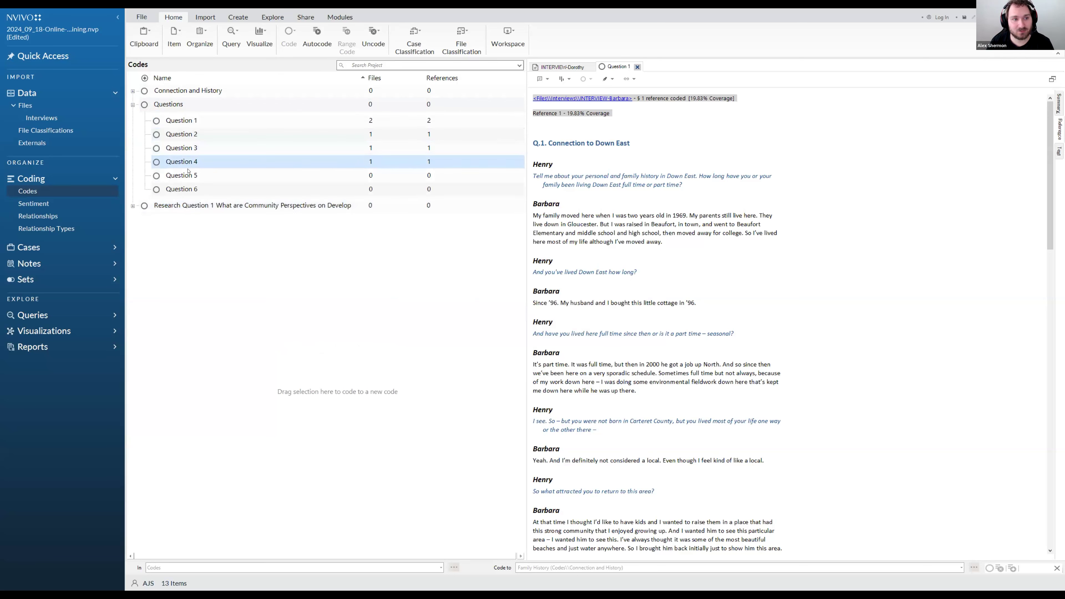
click(187, 175)
click(189, 188)
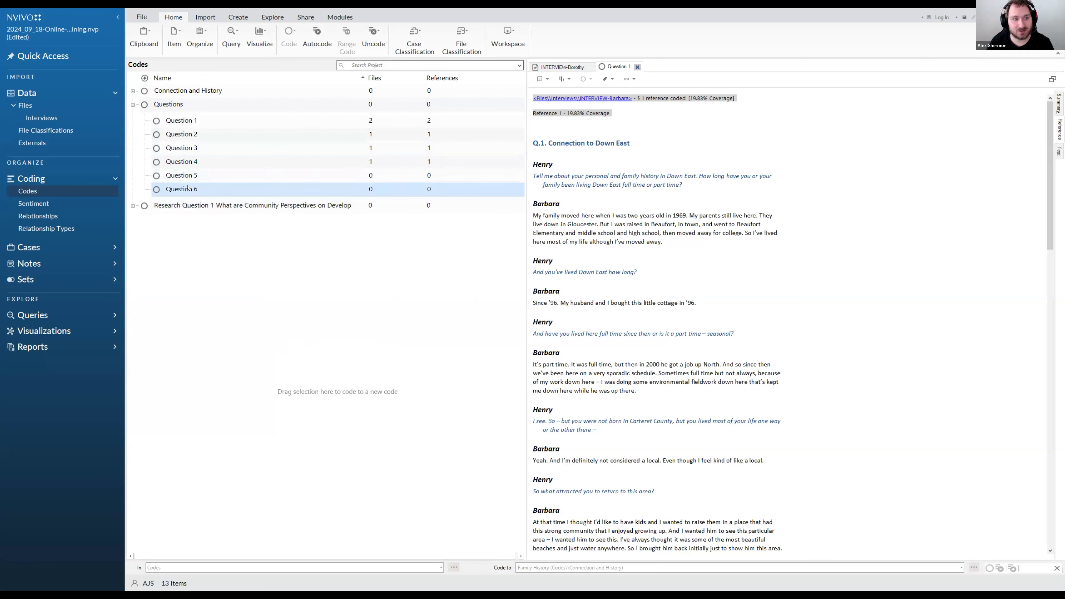
click(133, 105)
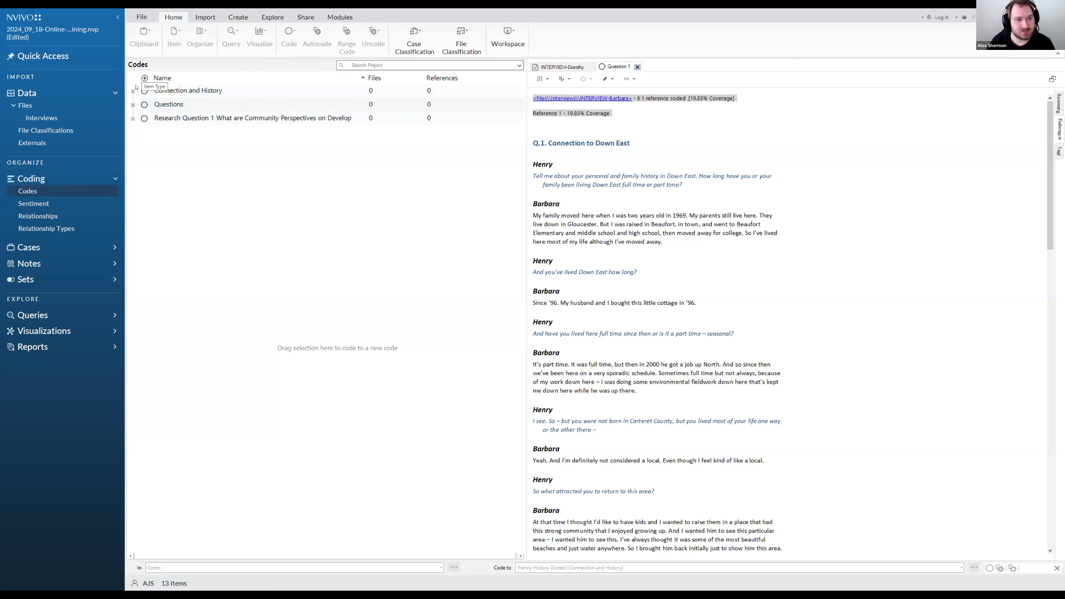
Expand the Research Question 1, Questions, and Connection and History groups to view all their child codes.
click(132, 118)
click(133, 104)
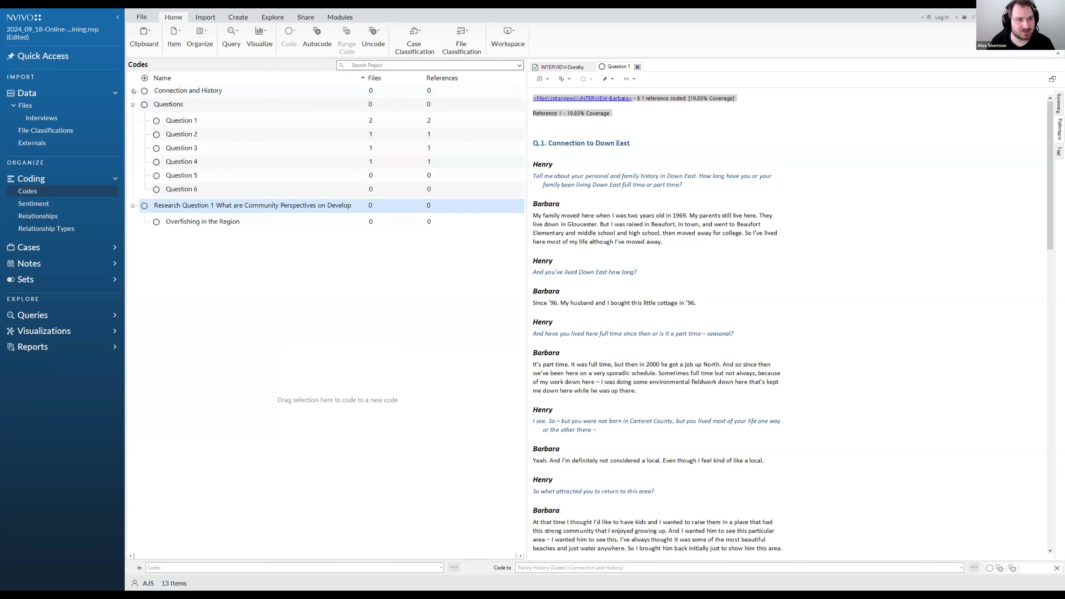
click(132, 91)
click(189, 135)
key(Up)
key(Up)
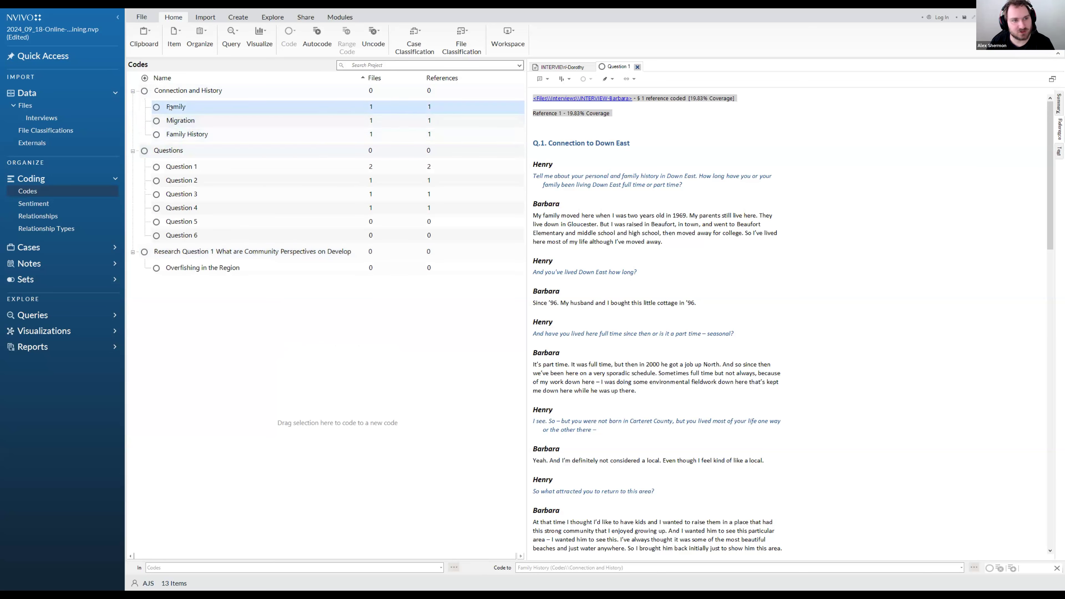
Rename the Migration code under Connection and History as "Immigration and Emigration".
click(187, 121)
right_click(189, 123)
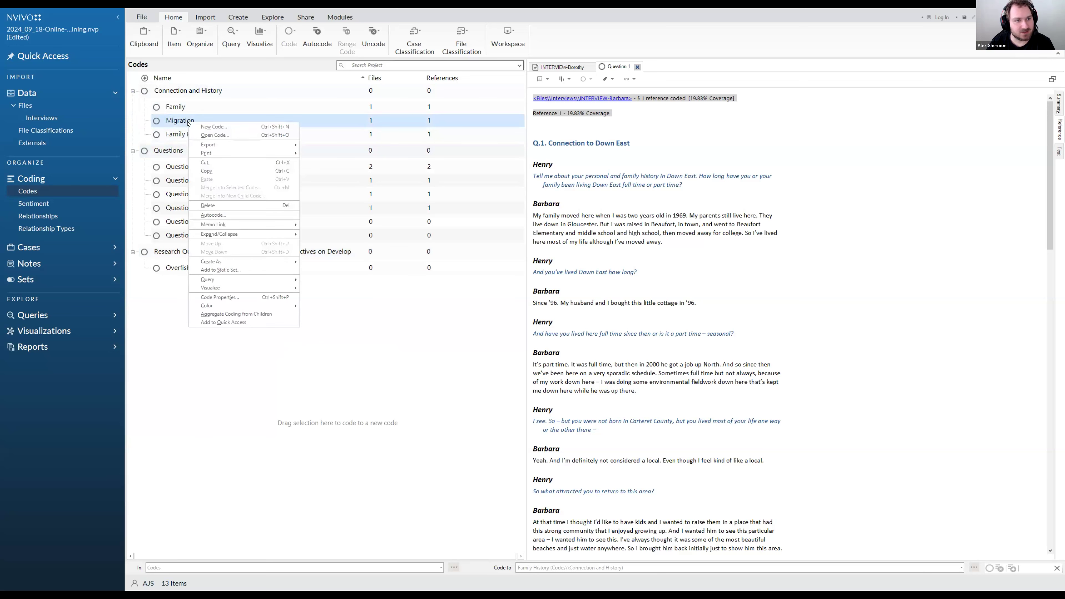
click(171, 120)
key(Return)
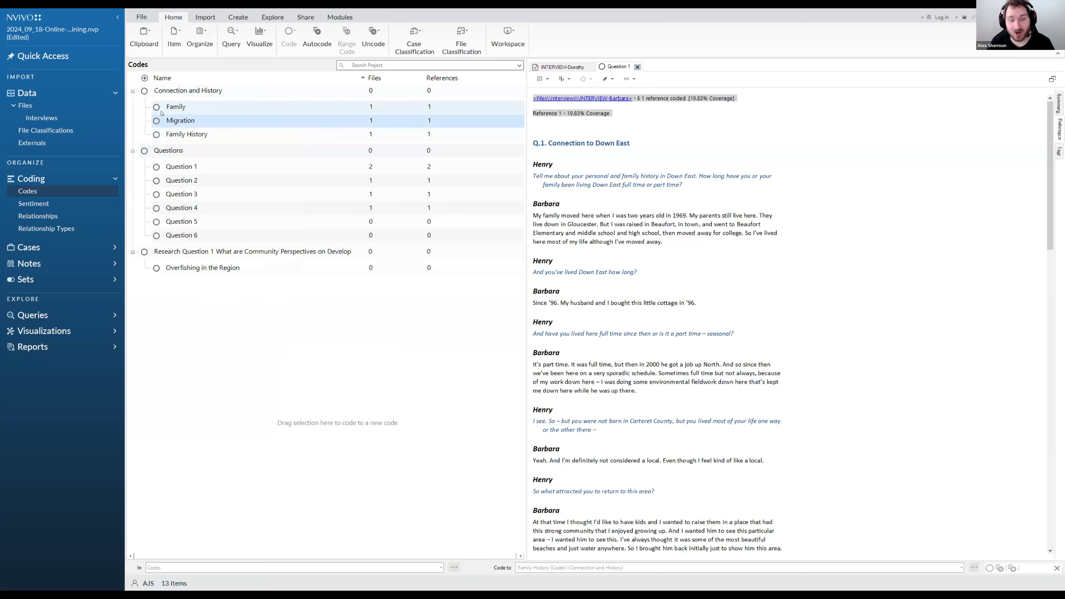
key(F2)
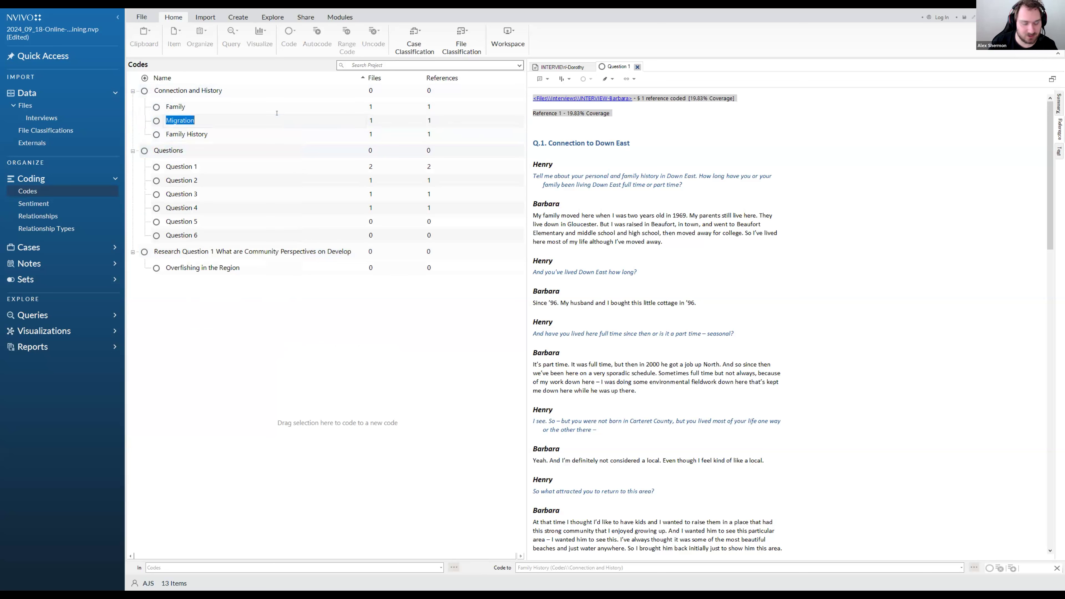
key(BackSpace)
text(Immigration and Emigration)
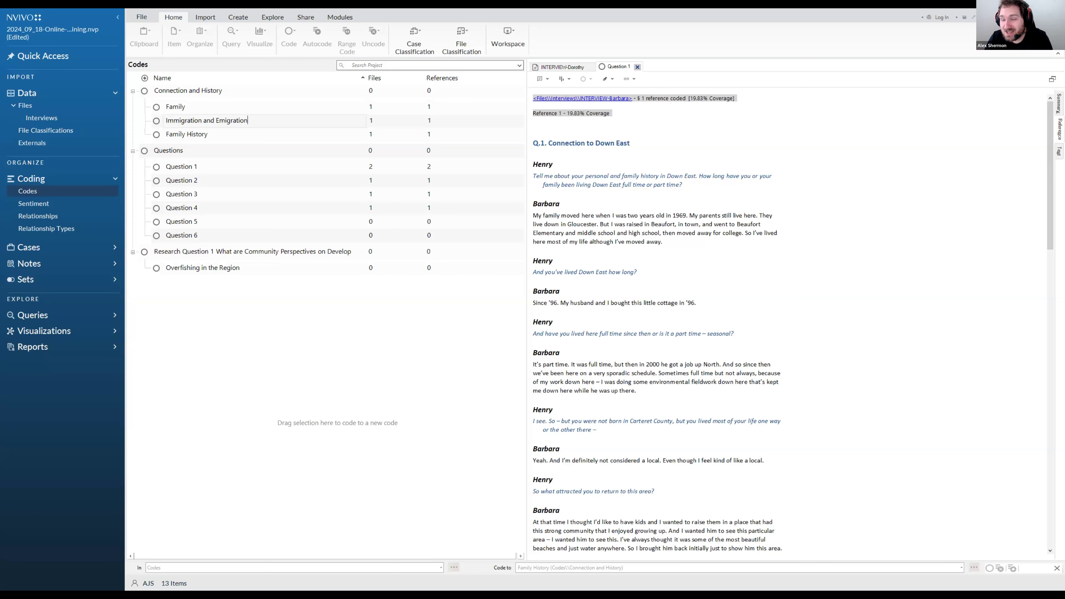
key(Return)
click(296, 140)
click(296, 140)
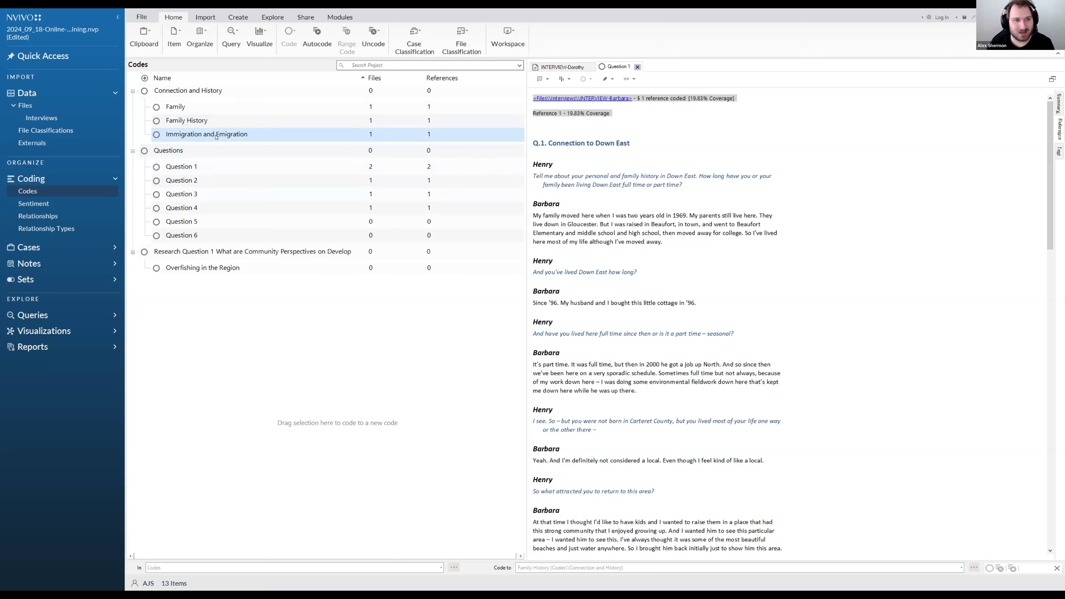
Open the Immigration and Emigration code to examine its coded content and compare its place among the sibling codes.
double_click(263, 131)
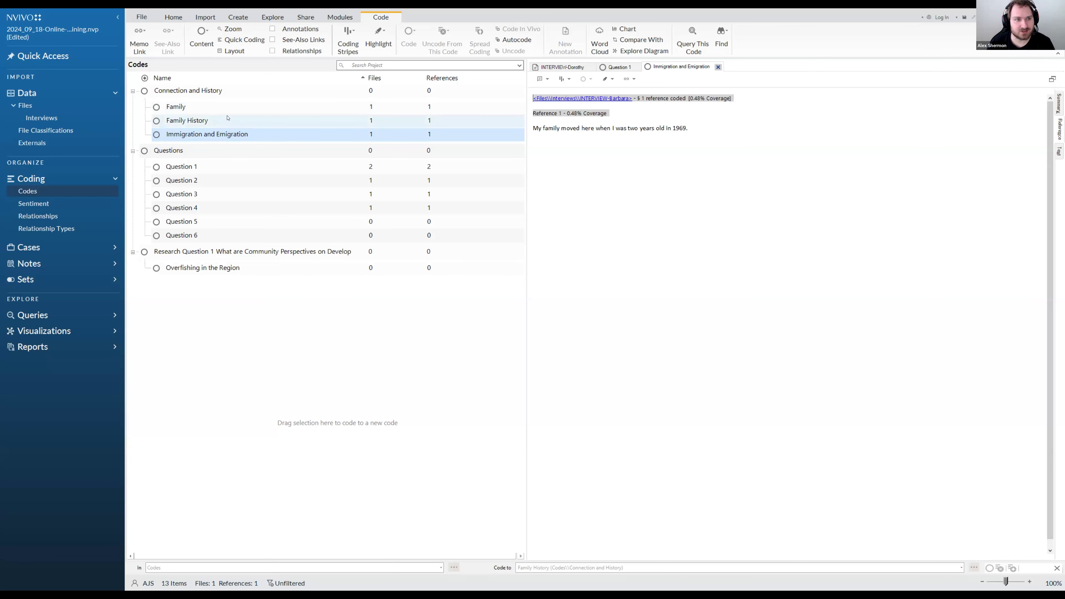
click(289, 108)
click(257, 135)
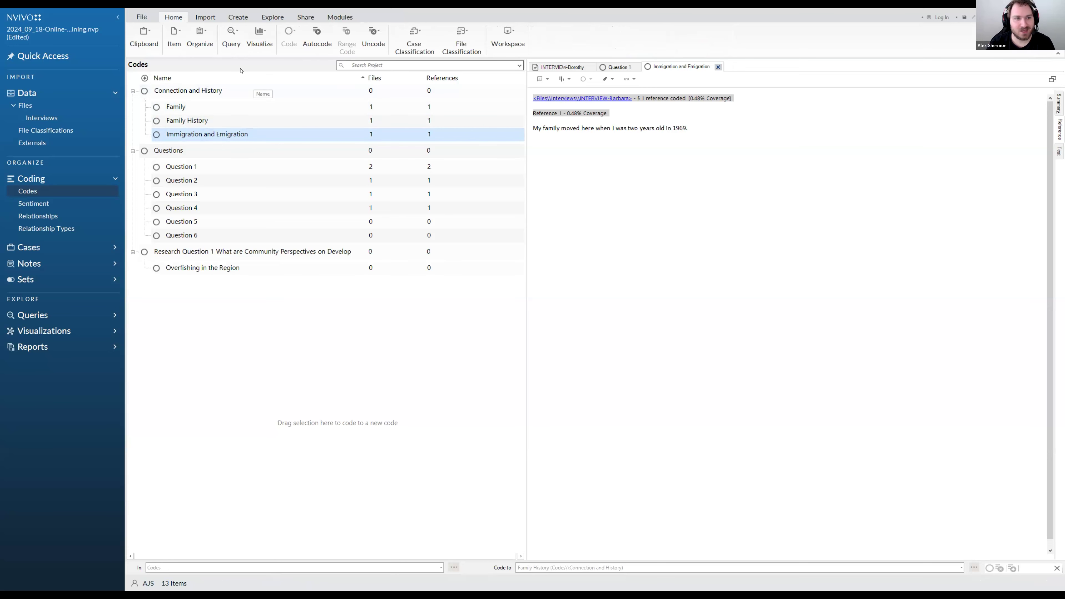
click(208, 109)
click(202, 120)
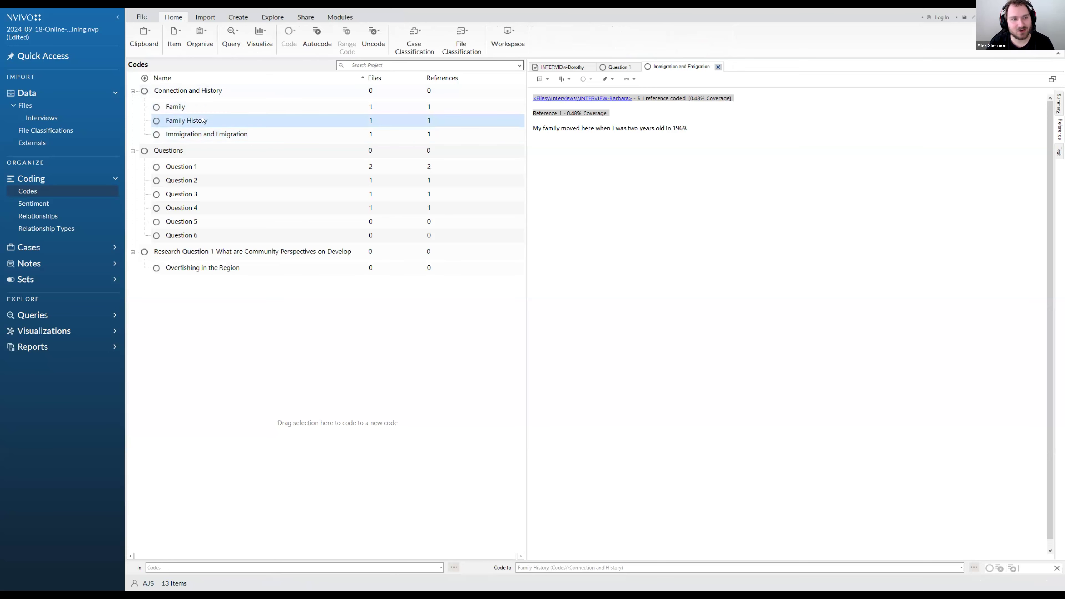
click(209, 133)
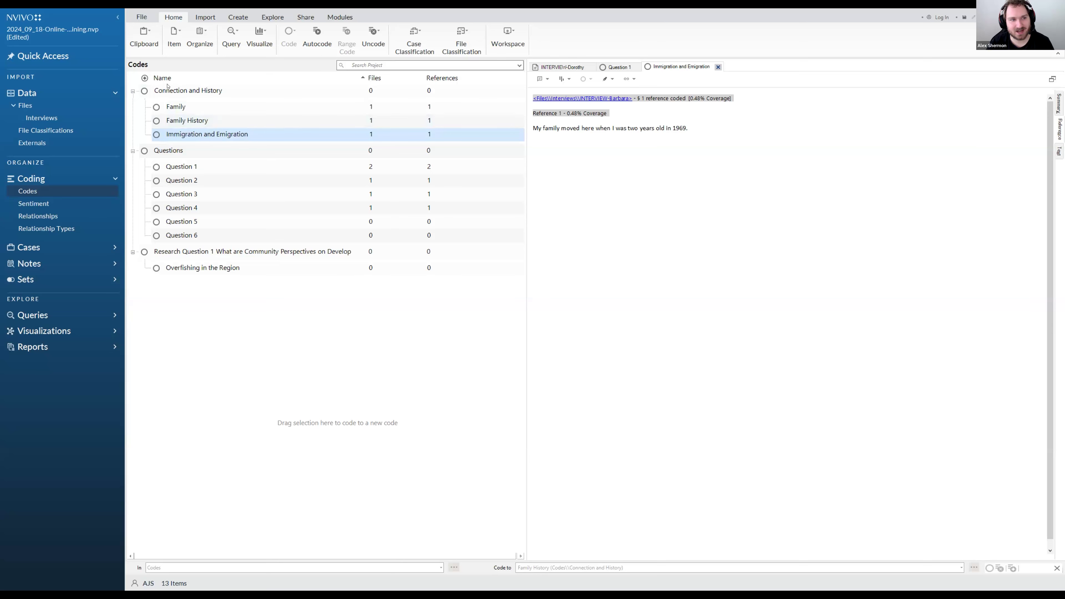
Cut the Immigration and Emigration code from Connection and History, paste it at the top level, and place it under Research Question 1.
right_click(203, 134)
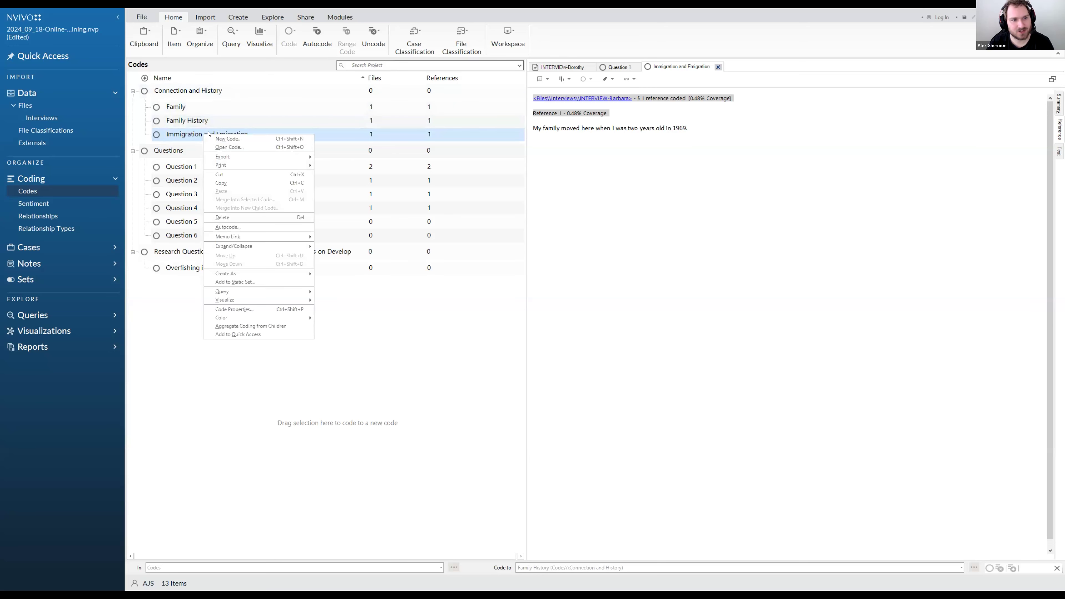
click(229, 175)
right_click(208, 281)
click(226, 321)
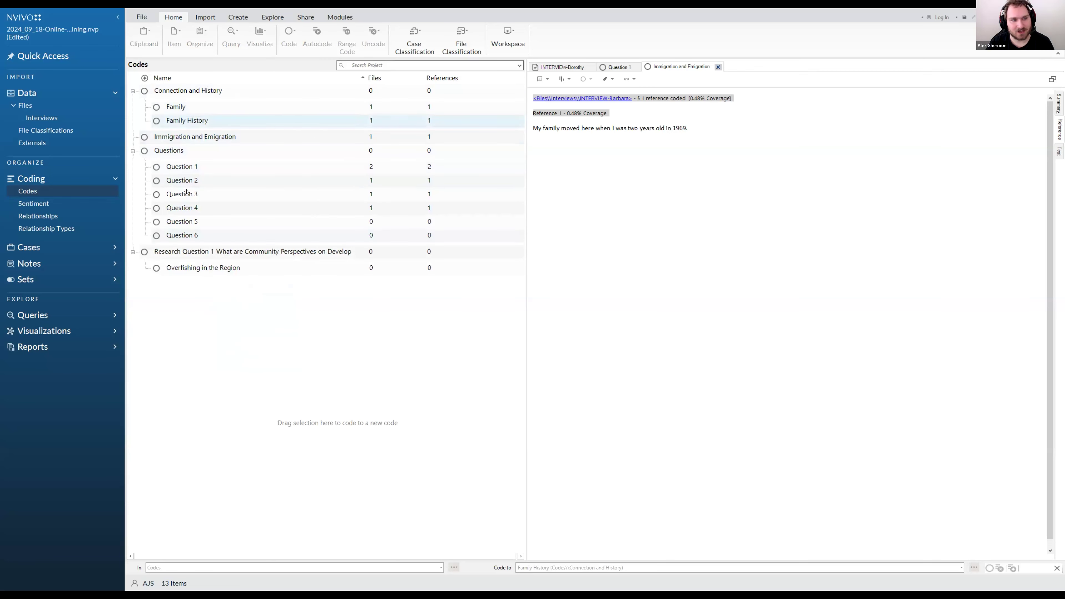
click(180, 138)
drag(180, 137, 215, 252)
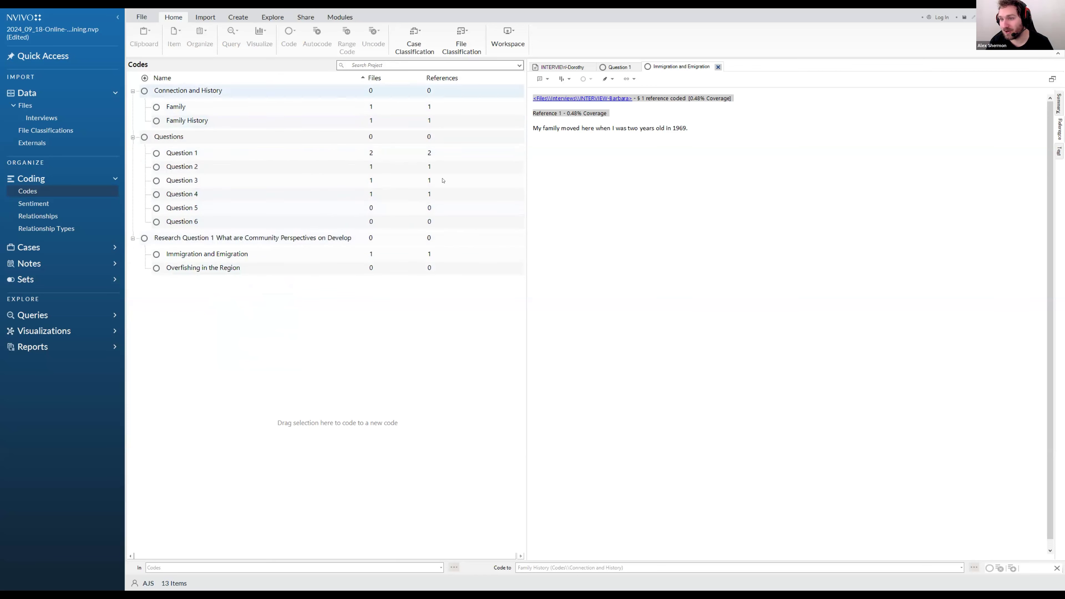
click(213, 107)
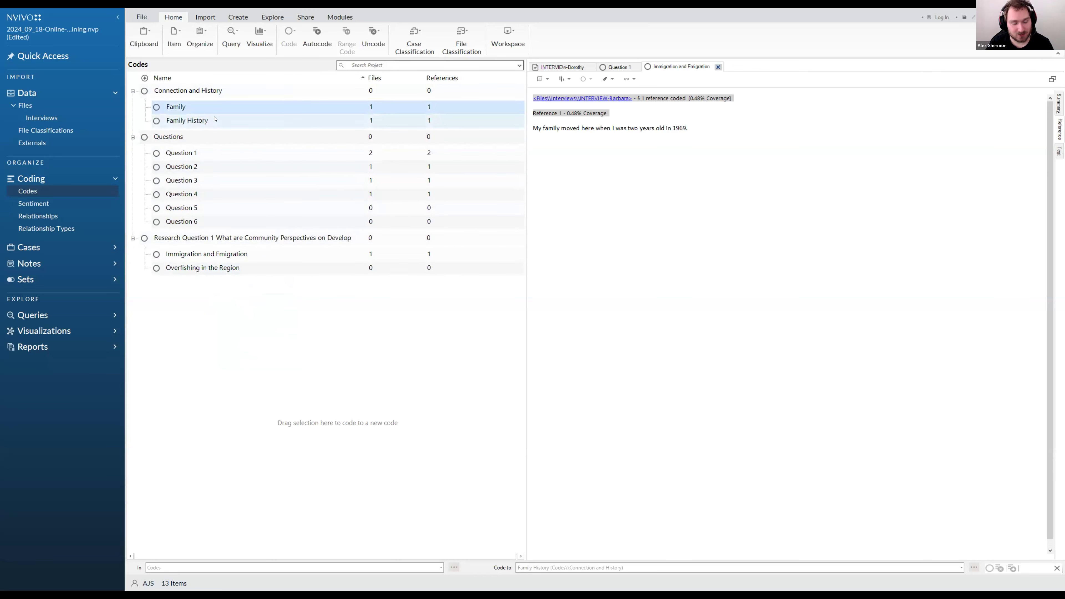
ctrl+click(215, 120)
right_click(261, 120)
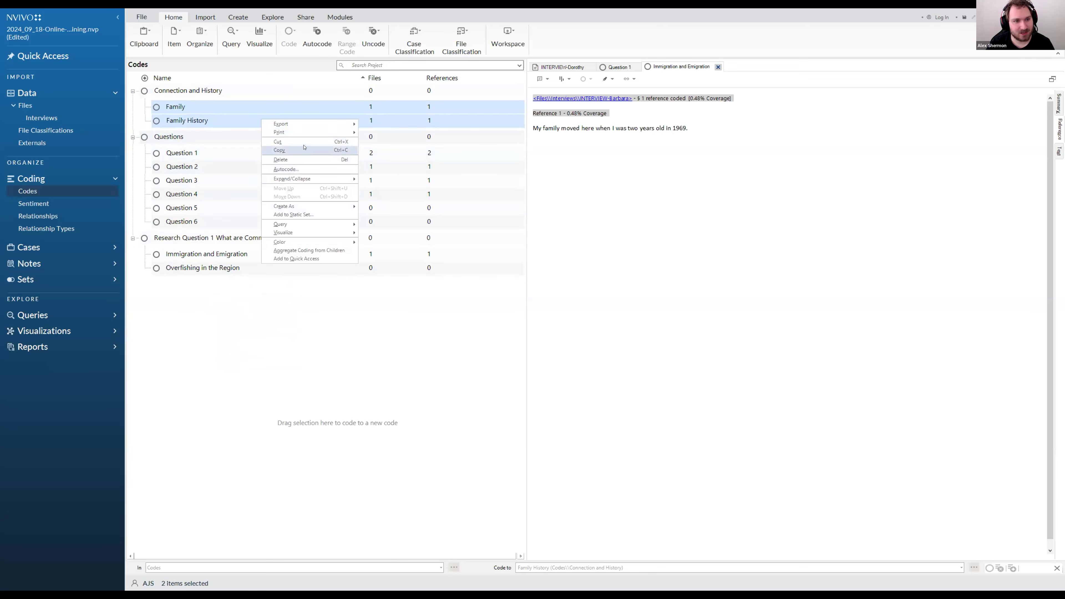
Cut the Family code and merge it into the Family History code under Connection and History.
right_click(208, 110)
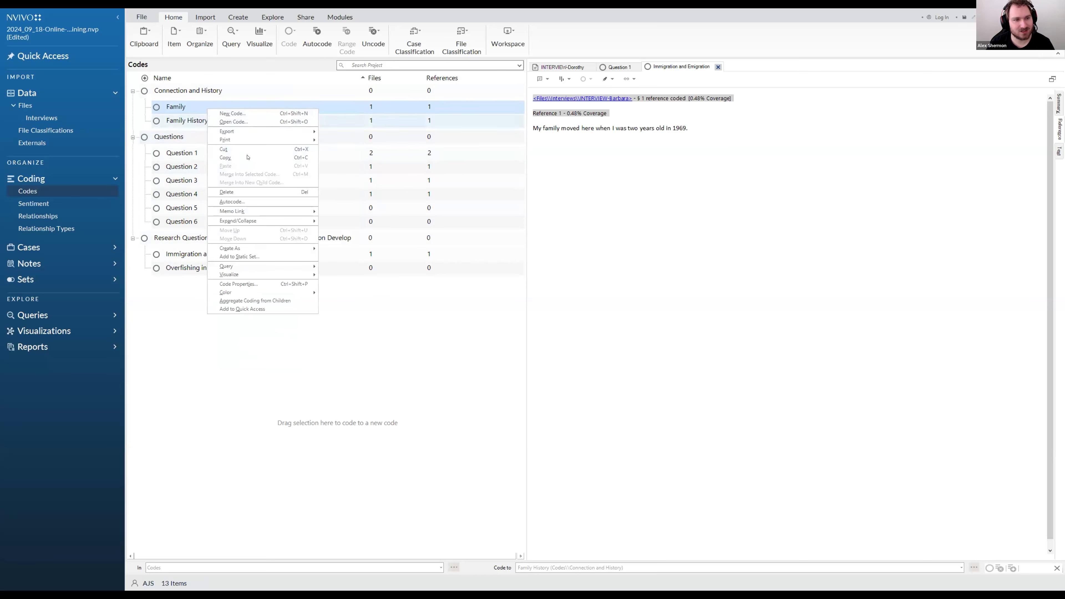
key(ctrl+x)
right_click(195, 123)
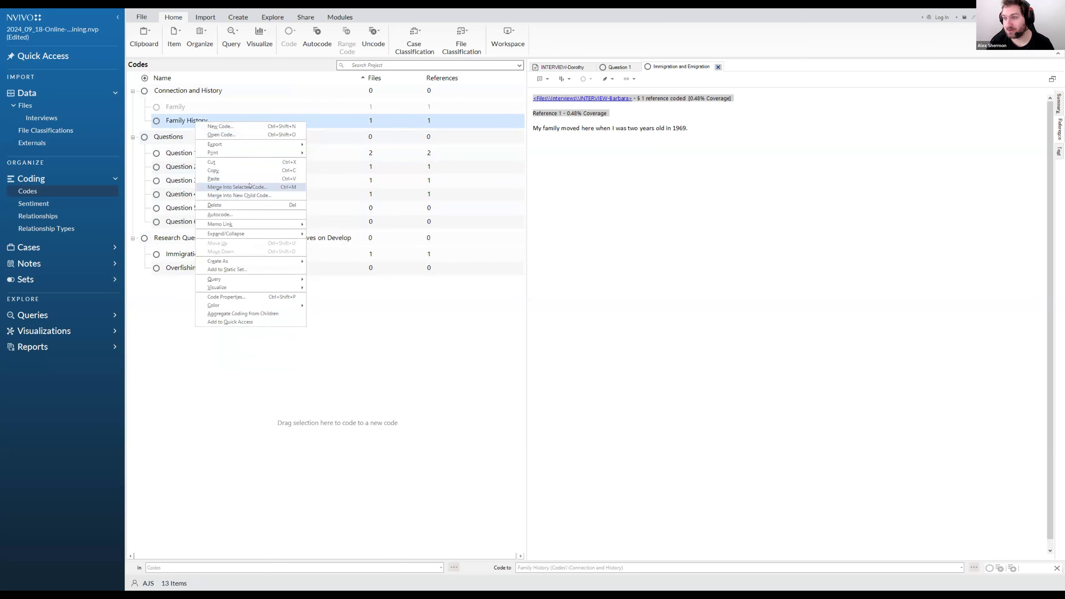
click(250, 187)
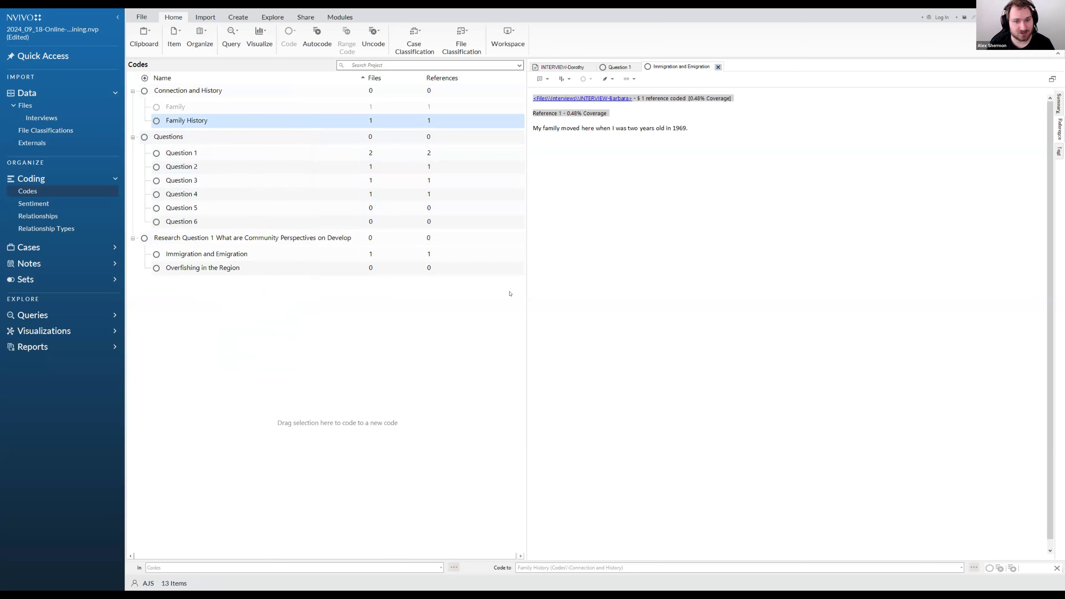
click(582, 322)
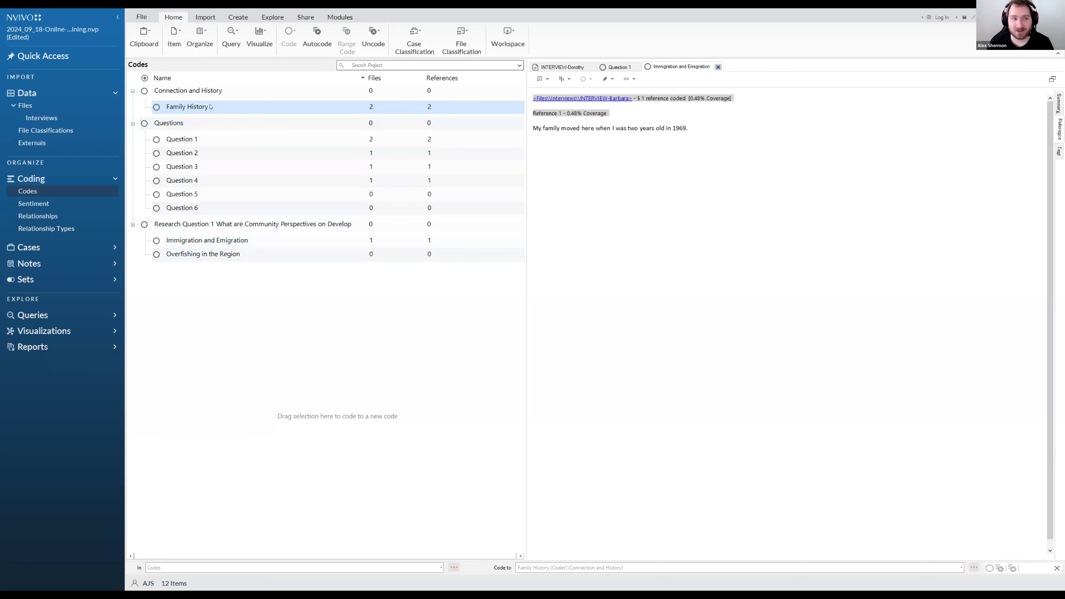
Collapse the Questions and Research Question 1 groups, and open the Connection and History parent code to examine its content.
click(229, 196)
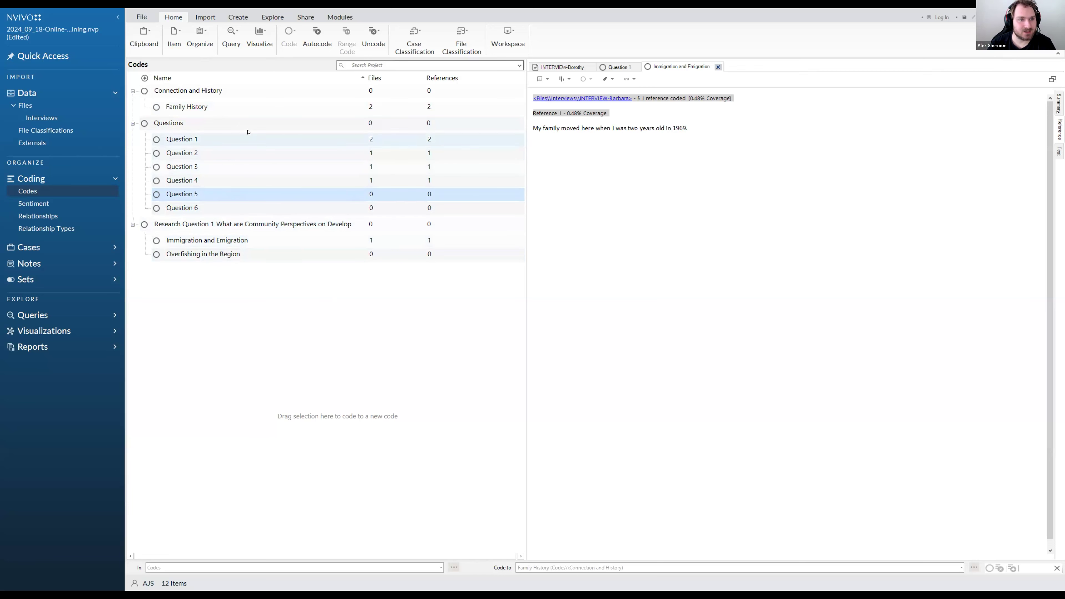
click(228, 106)
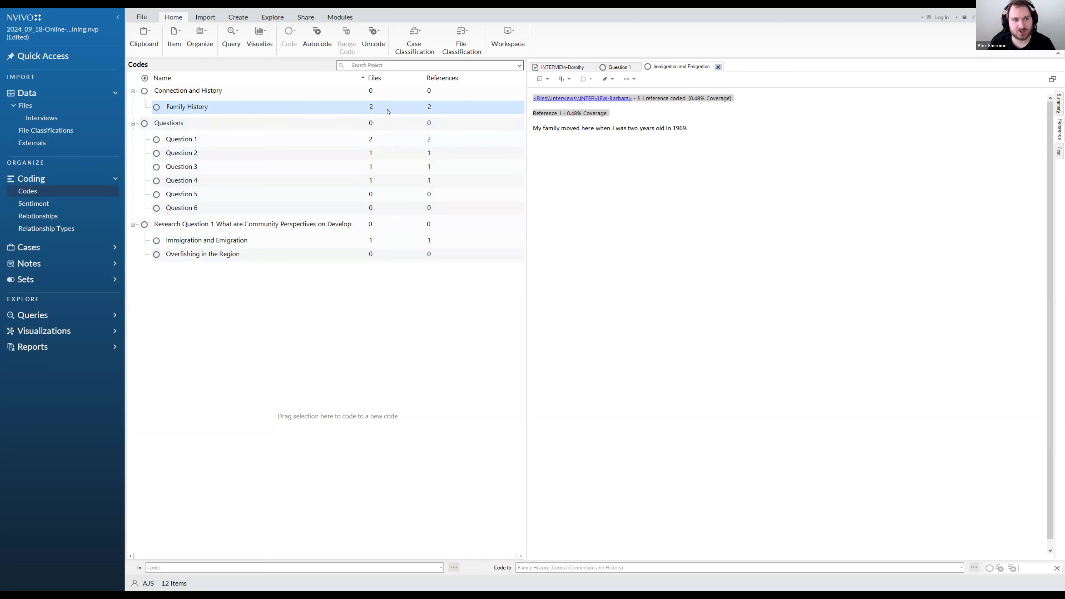
click(133, 123)
click(133, 137)
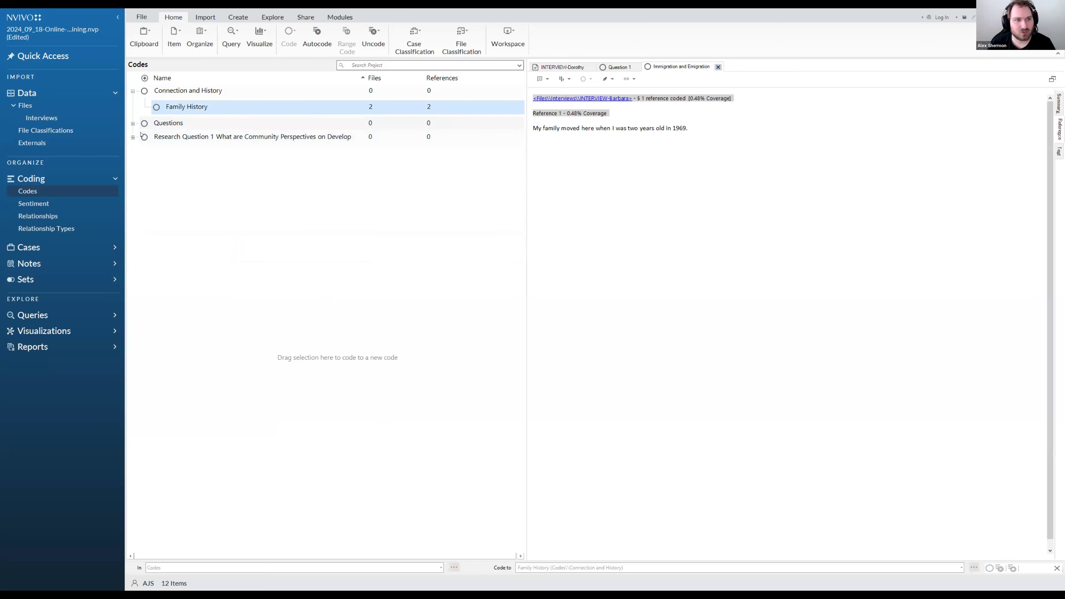
click(177, 91)
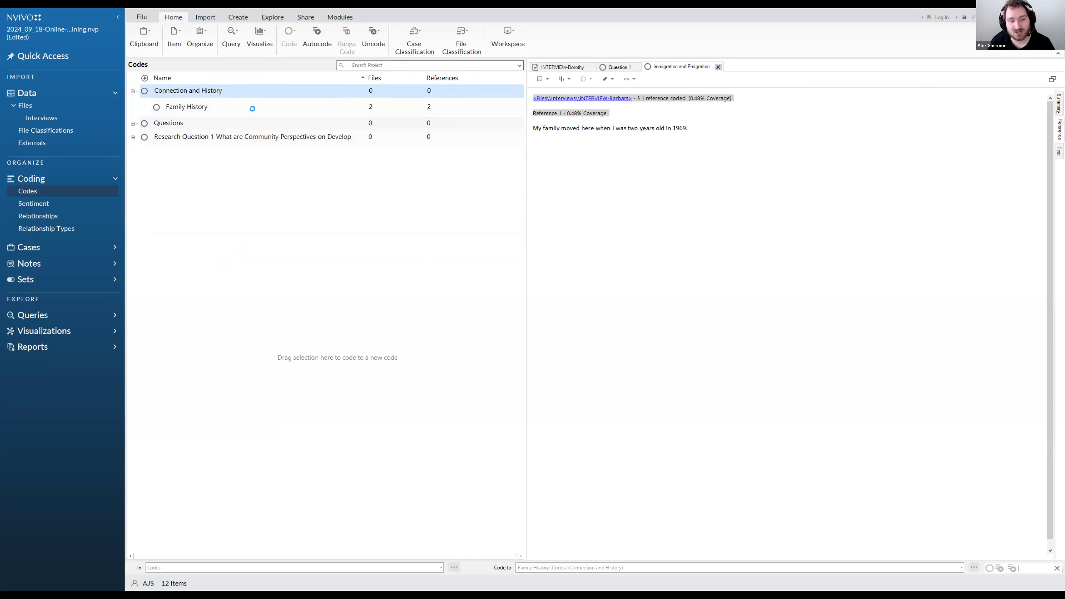
key(Return)
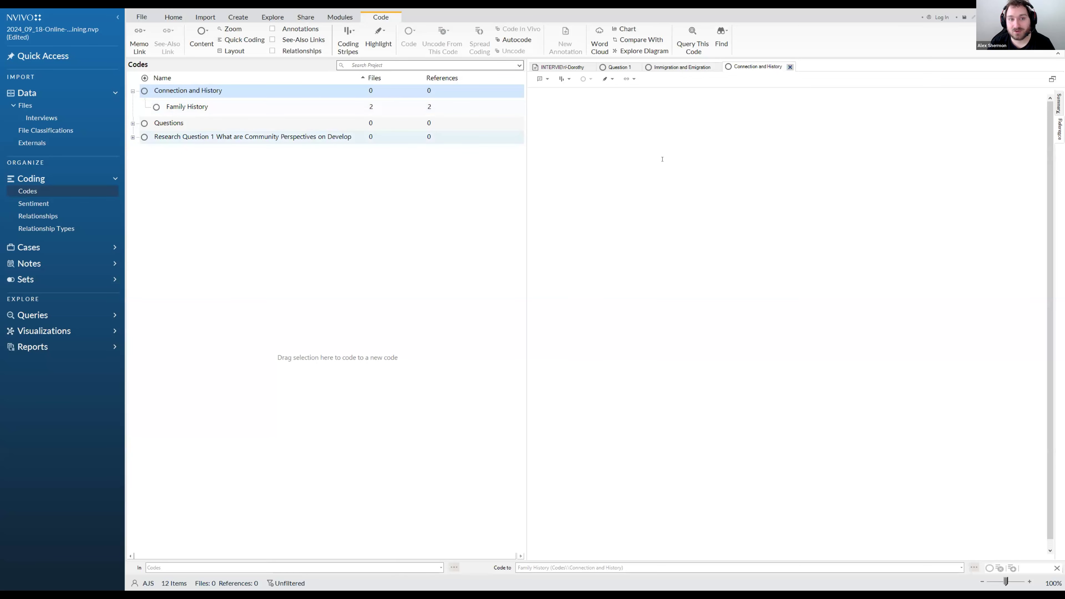
Expand the Questions group and compare its question codes with the Connection and History and Family History codes.
click(364, 110)
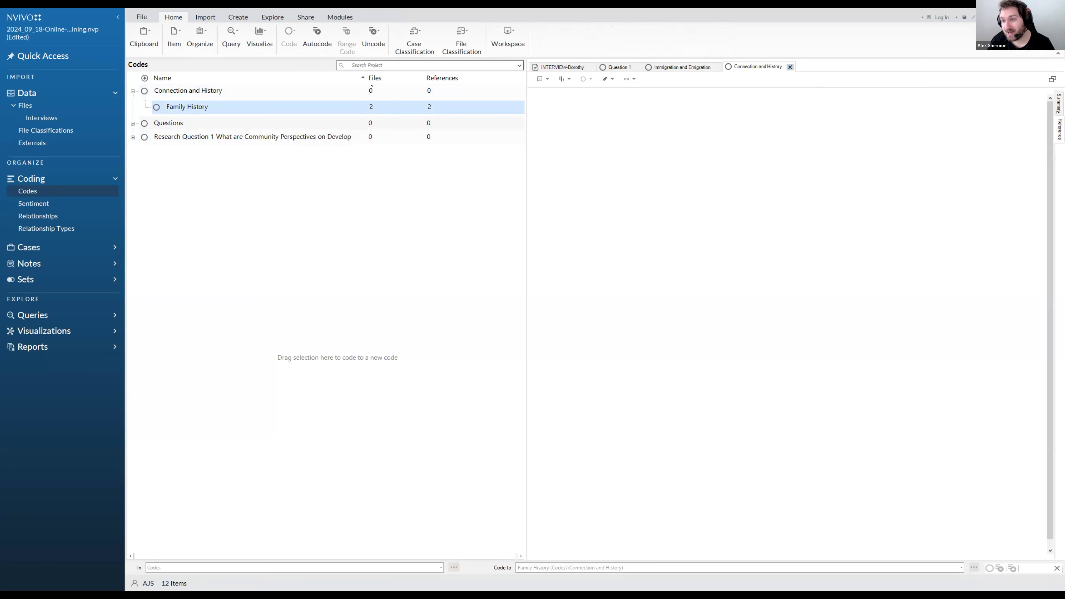
click(133, 123)
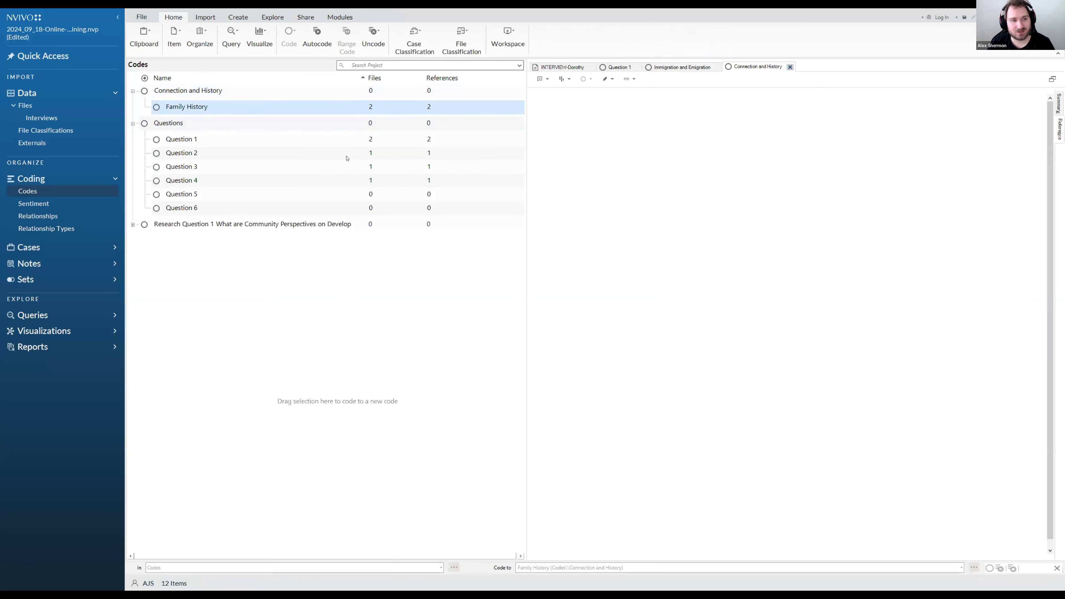
click(346, 140)
click(347, 167)
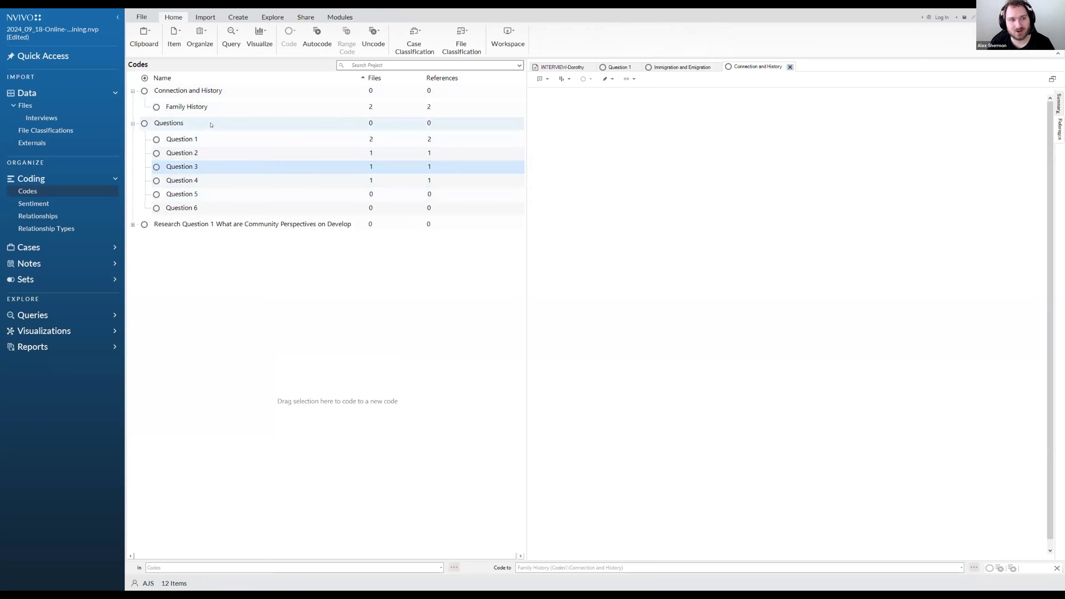
click(212, 140)
click(181, 208)
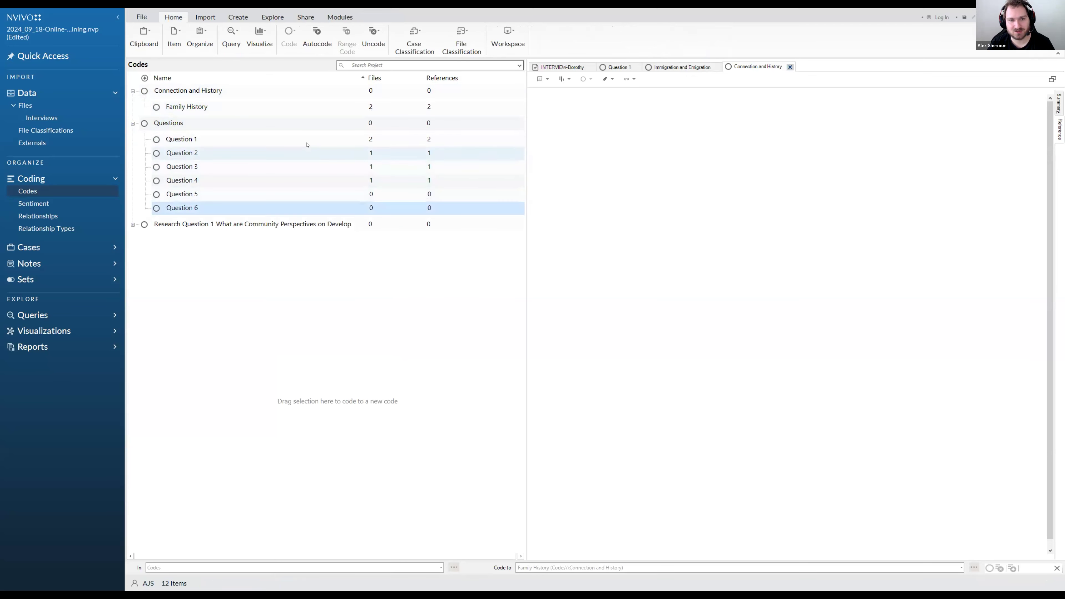
click(330, 126)
click(315, 93)
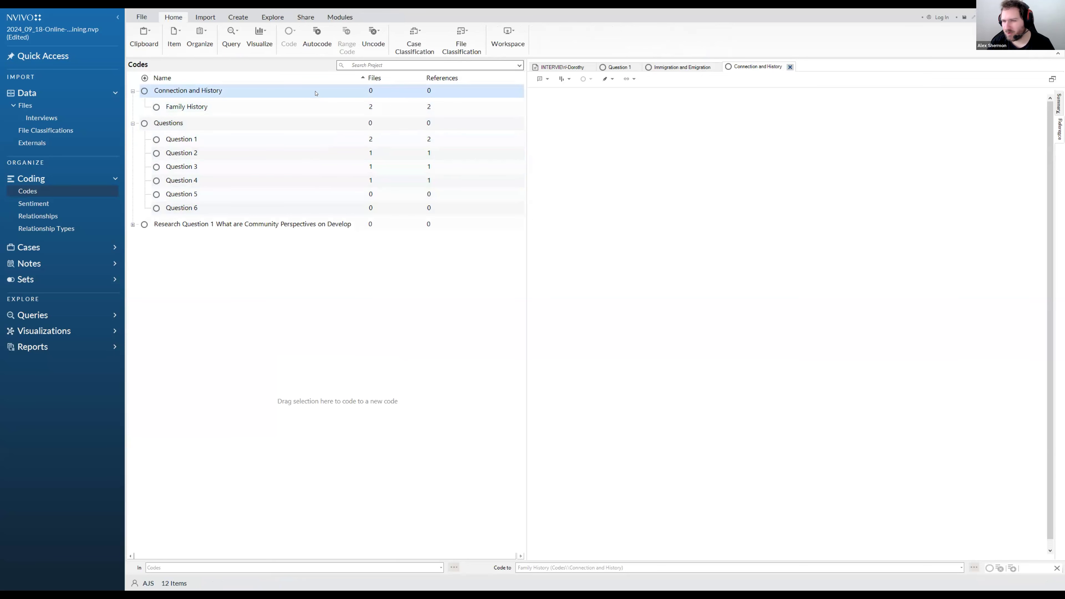
Enable aggregating coding from children for the Connection and History code and compare it with its Family History child.
right_click(217, 90)
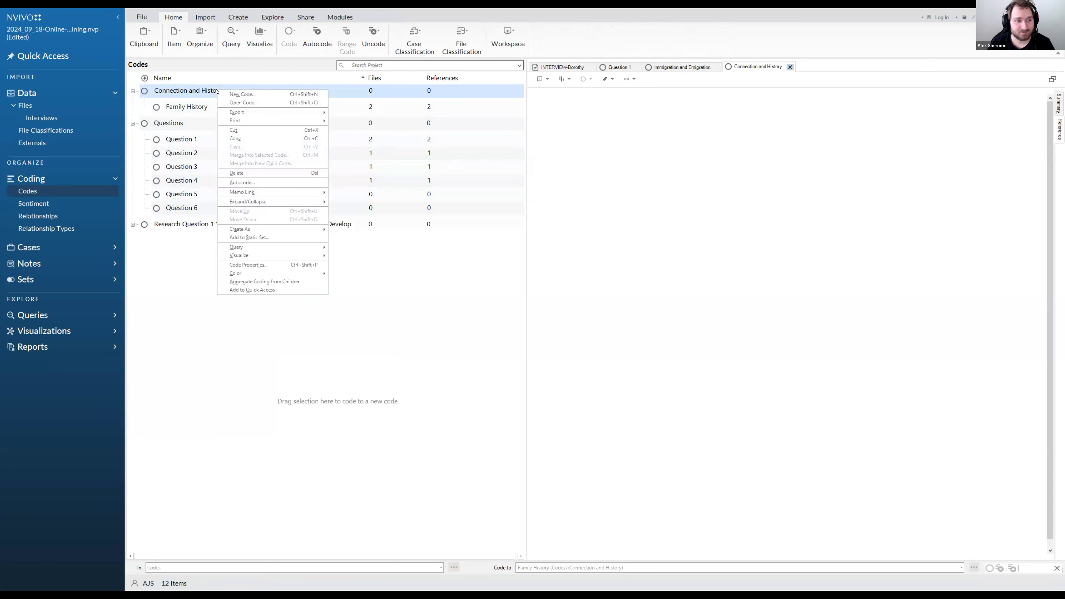
click(271, 282)
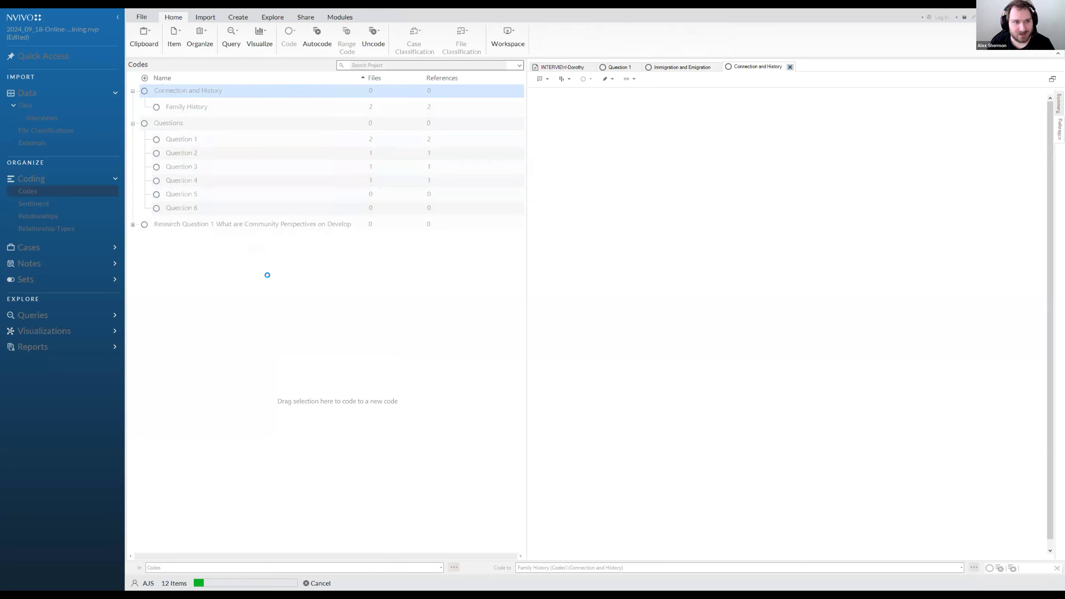
click(376, 107)
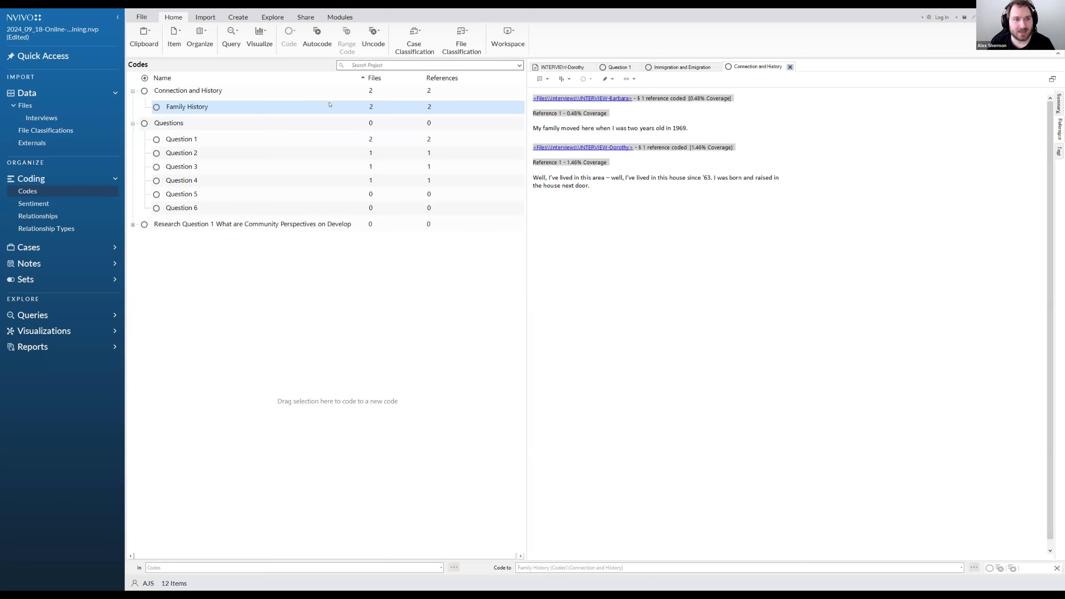
click(309, 90)
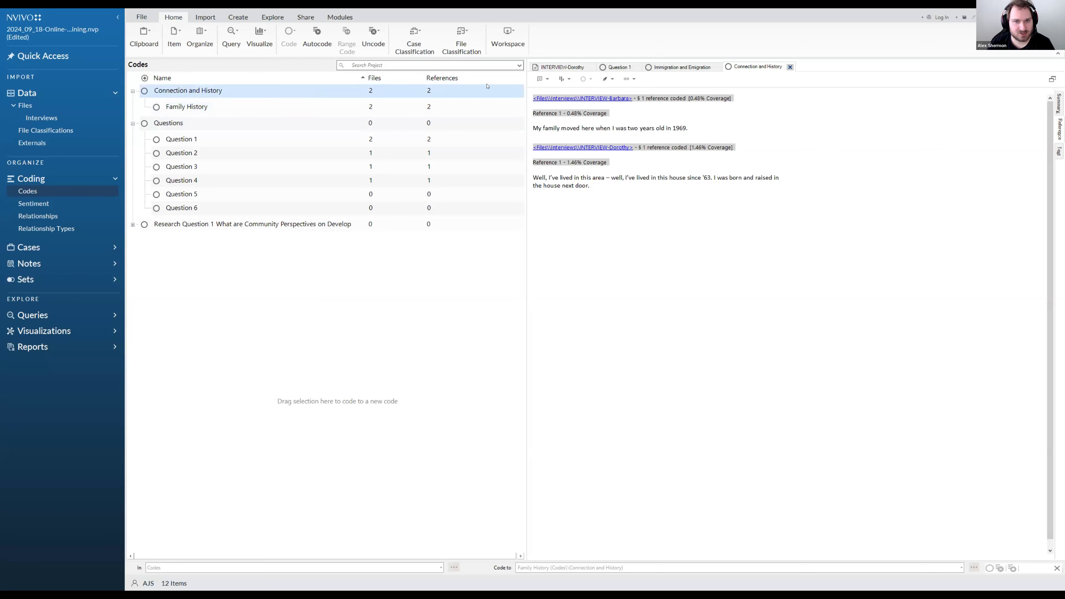
Switch to the open interview transcript and code both answers under Q.1 to the Family History code.
click(561, 66)
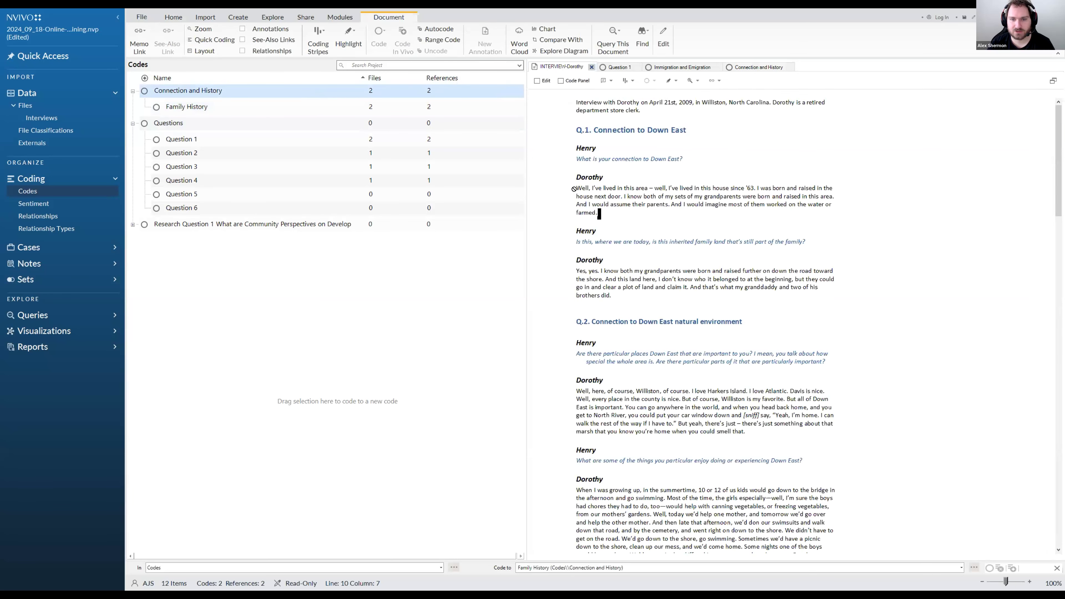
drag(576, 188, 428, 111)
drag(577, 271, 390, 113)
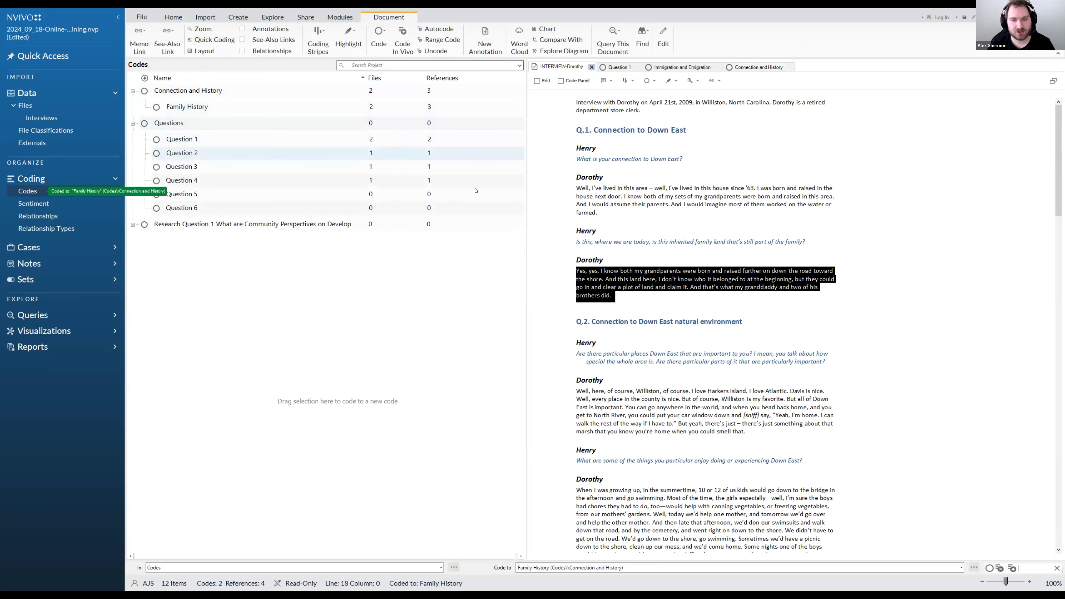
Code both interviewee answers under Q.2 Connection to Down East natural environment to the Family History code.
click(605, 400)
triple_click(605, 400)
drag(605, 400, 323, 110)
triple_click(632, 414)
scroll(620, 436, down, 3)
double_click(625, 439)
triple_click(620, 433)
drag(620, 434, 327, 108)
Disable aggregating coding from children for the Connection and History code.
click(399, 96)
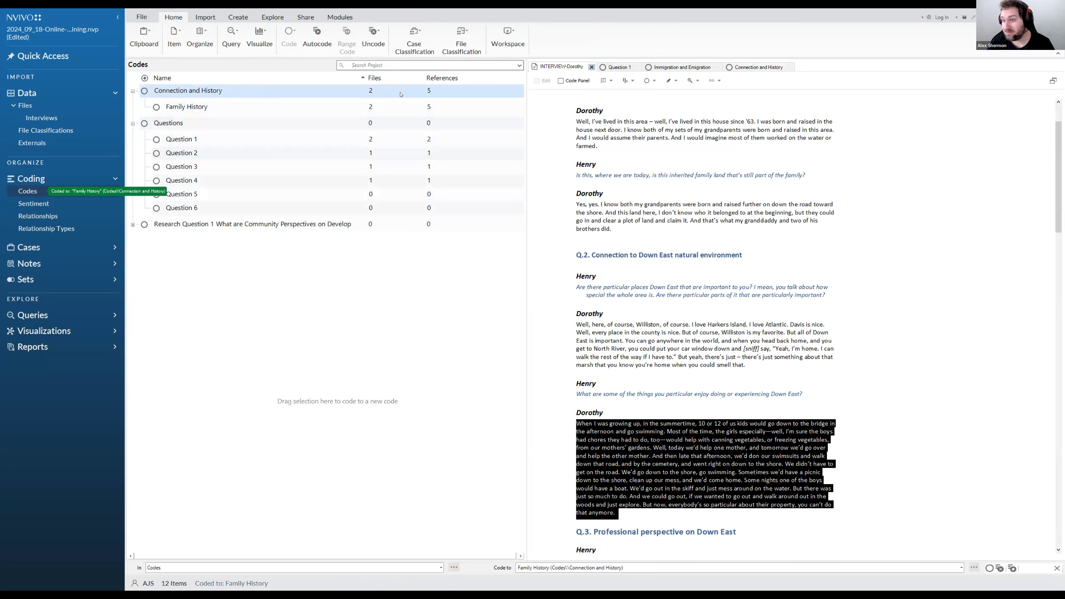
right_click(395, 93)
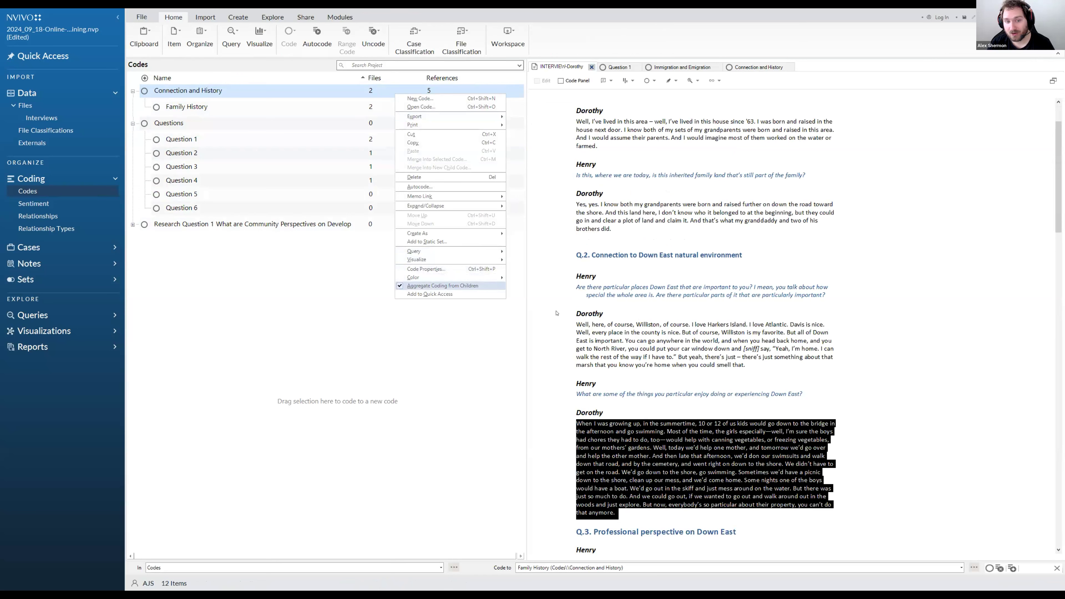
click(443, 285)
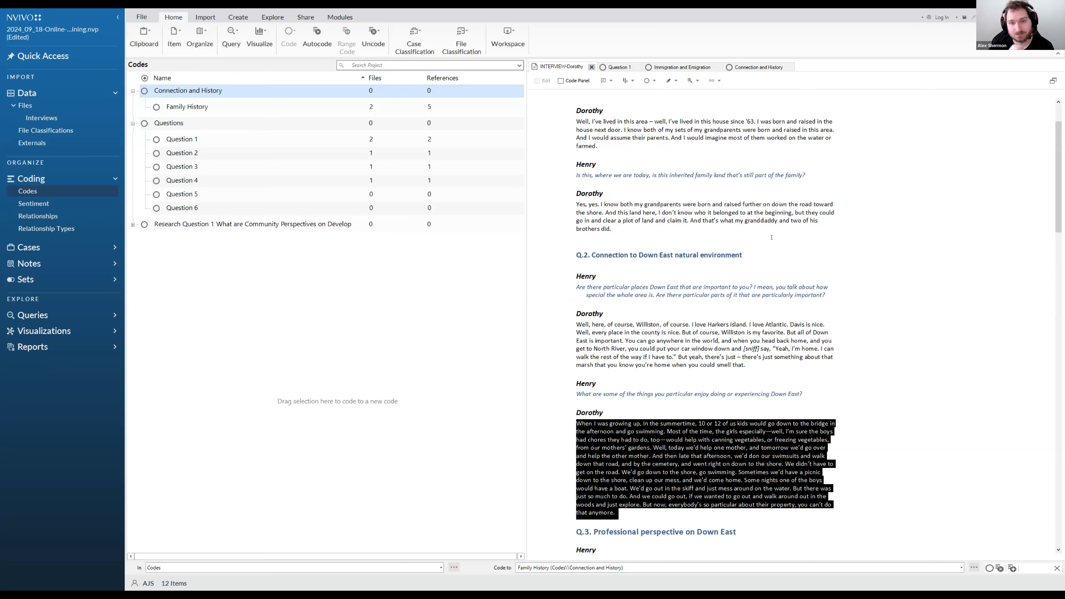
Code the entire Q.1 Connection to Down East section, including heading, questions and answers, to the Question 1 code.
scroll(808, 274, down, 3)
scroll(763, 272, up, 5)
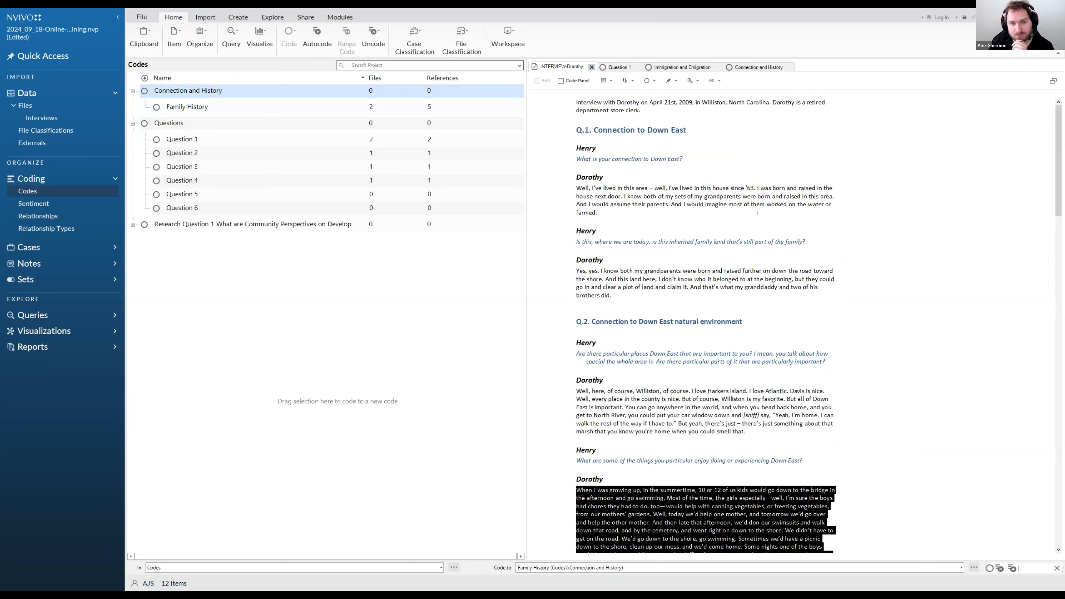
drag(576, 147, 589, 154)
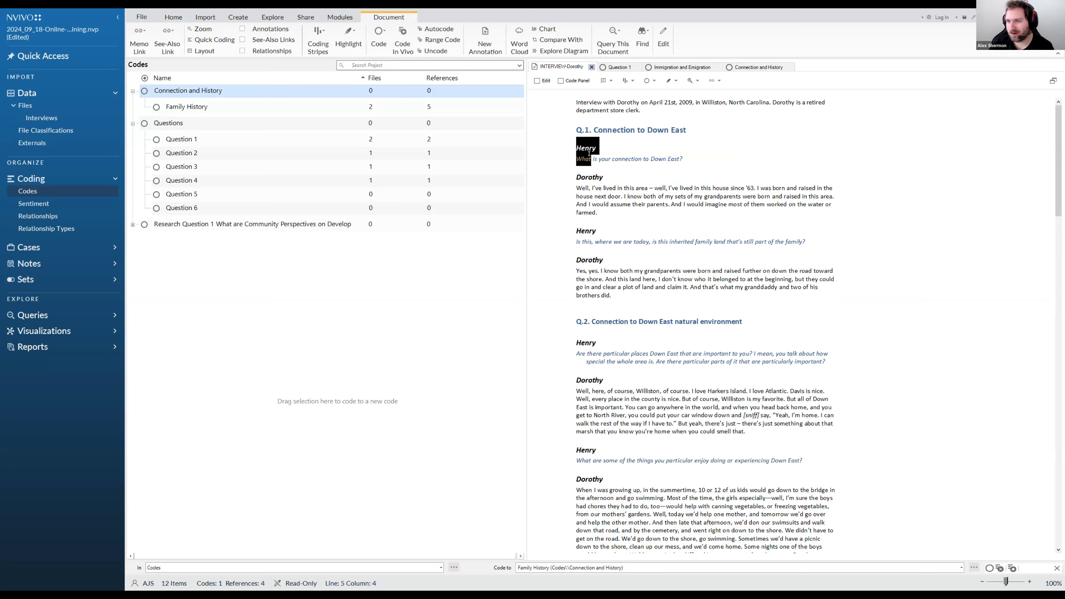
drag(589, 153, 646, 198)
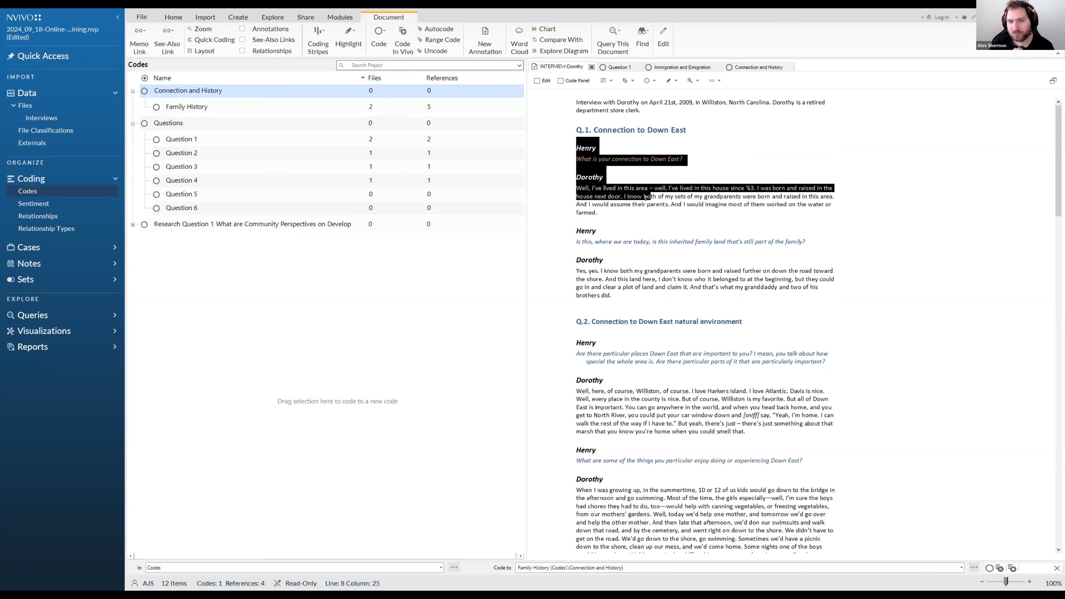
drag(567, 133, 271, 142)
Code the entire Q.2 Connection to Down East natural environment section to the Question 2 code.
scroll(680, 185, down, 4)
scroll(585, 125, up, 3)
scroll(637, 298, down, 3)
drag(574, 258, 265, 162)
Examine how the transcript's question headings and speaker paragraphs are structured across Q.1 to Q.4.
scroll(660, 336, down, 3)
scroll(603, 284, down, 6)
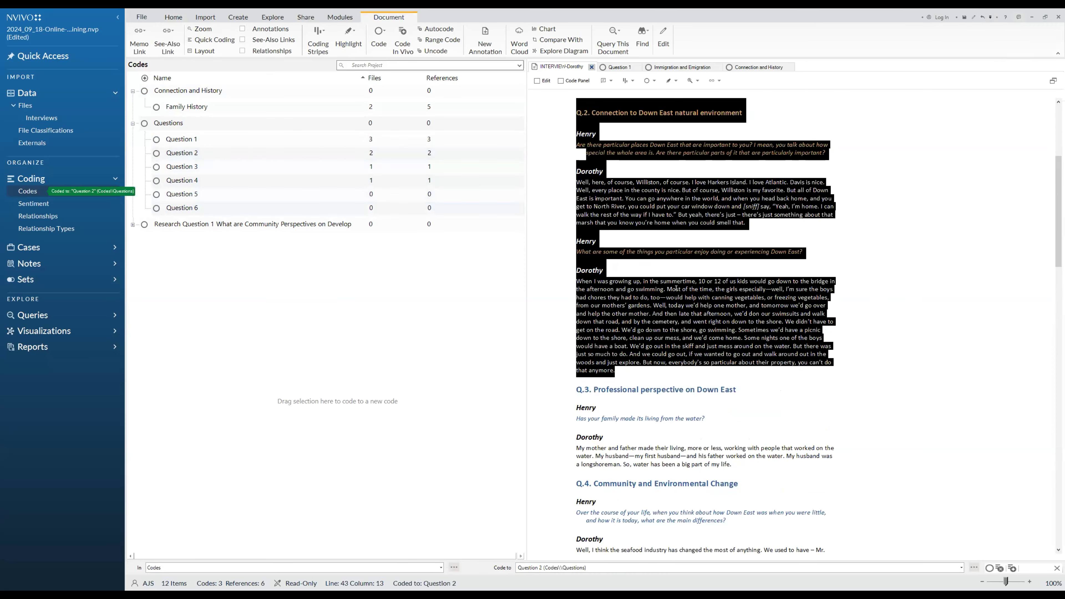
click(658, 273)
click(615, 265)
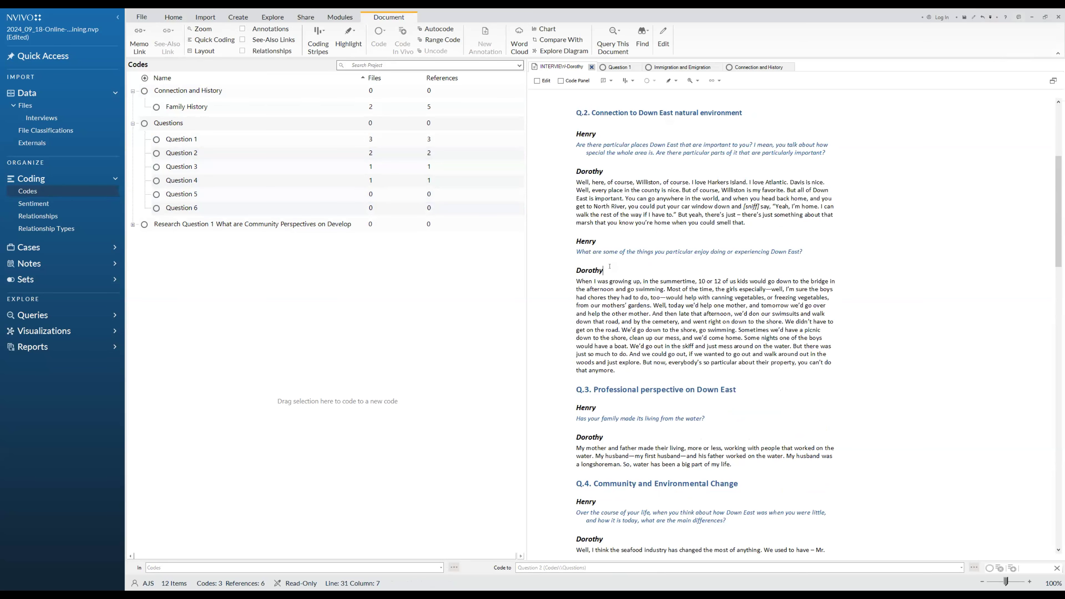
scroll(613, 271, down, 3)
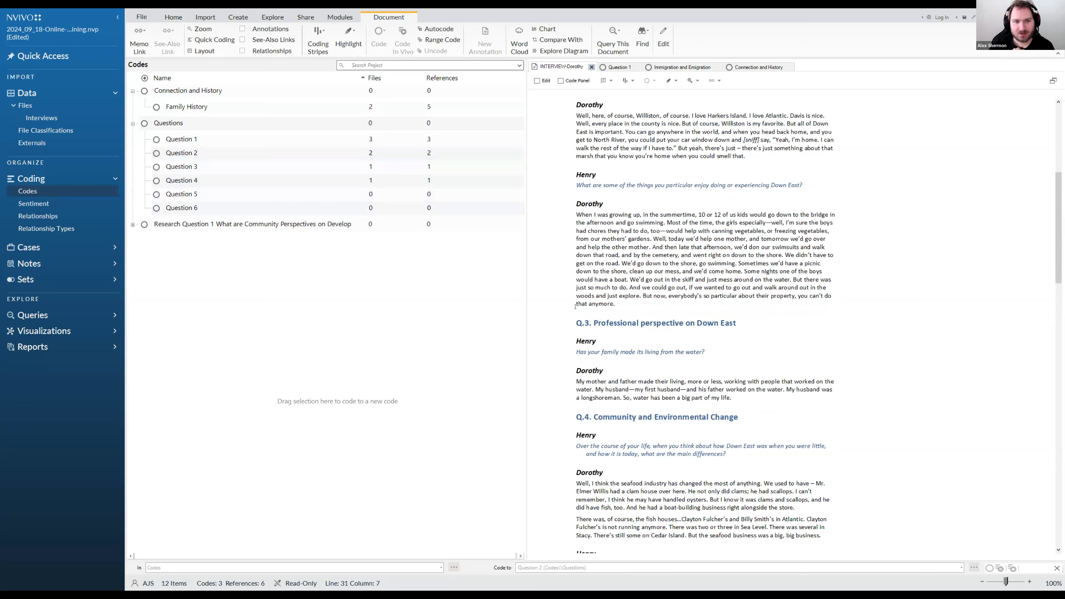
click(625, 173)
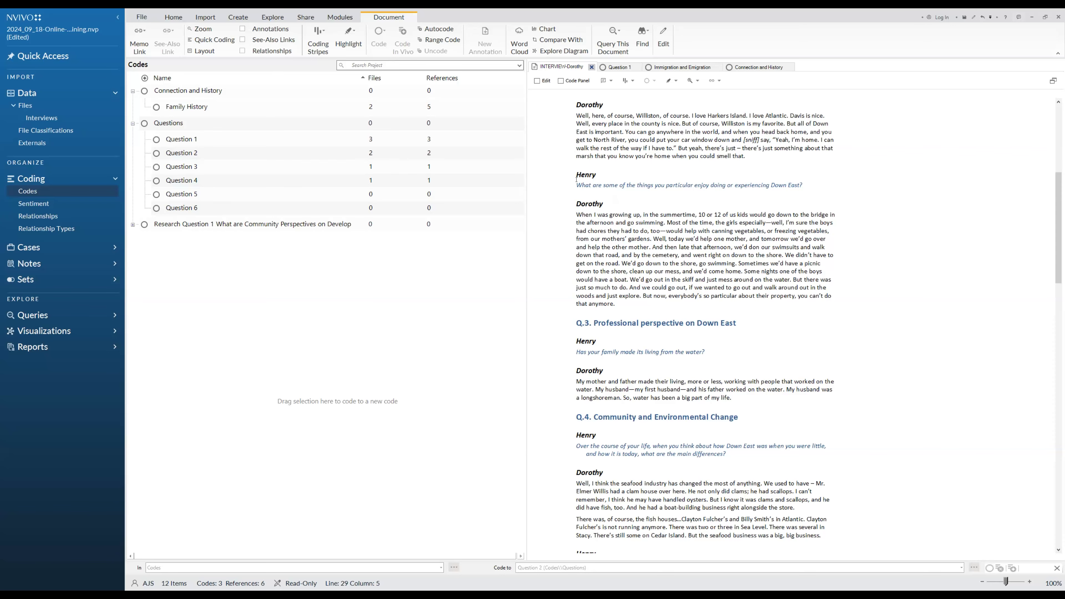
scroll(574, 159, up, 10)
drag(572, 126, 676, 231)
click(676, 225)
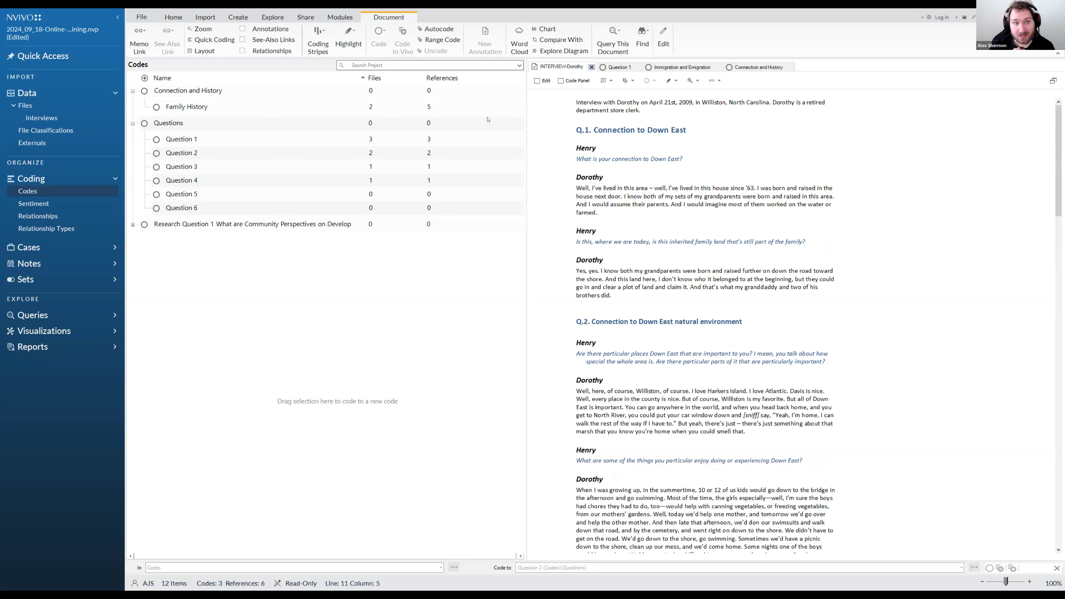
click(636, 140)
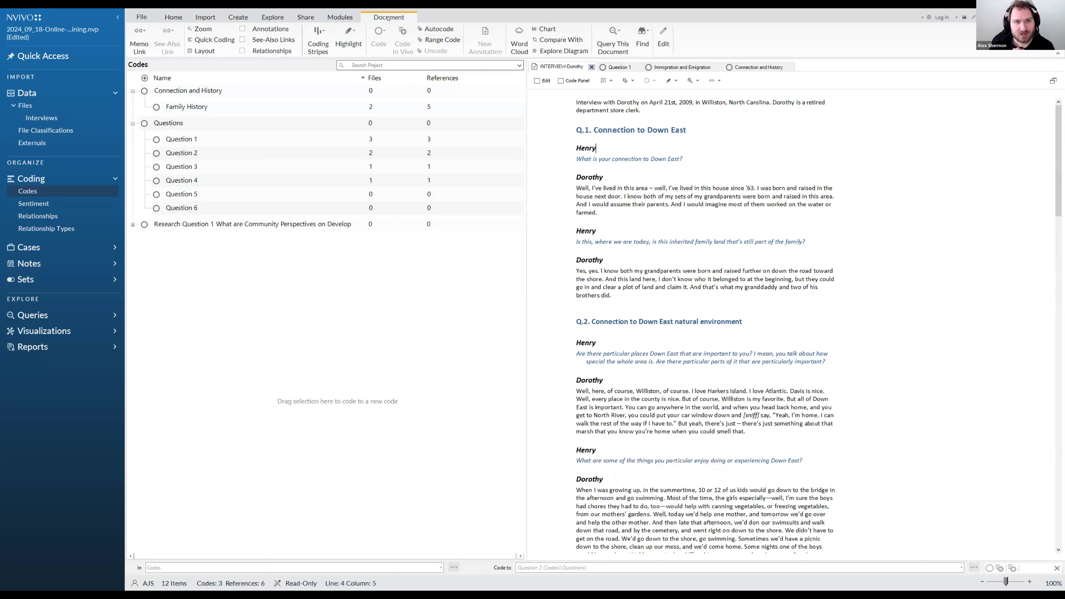
Start autocoding the interview by style or structure, and choose to code by paragraph styles.
click(436, 30)
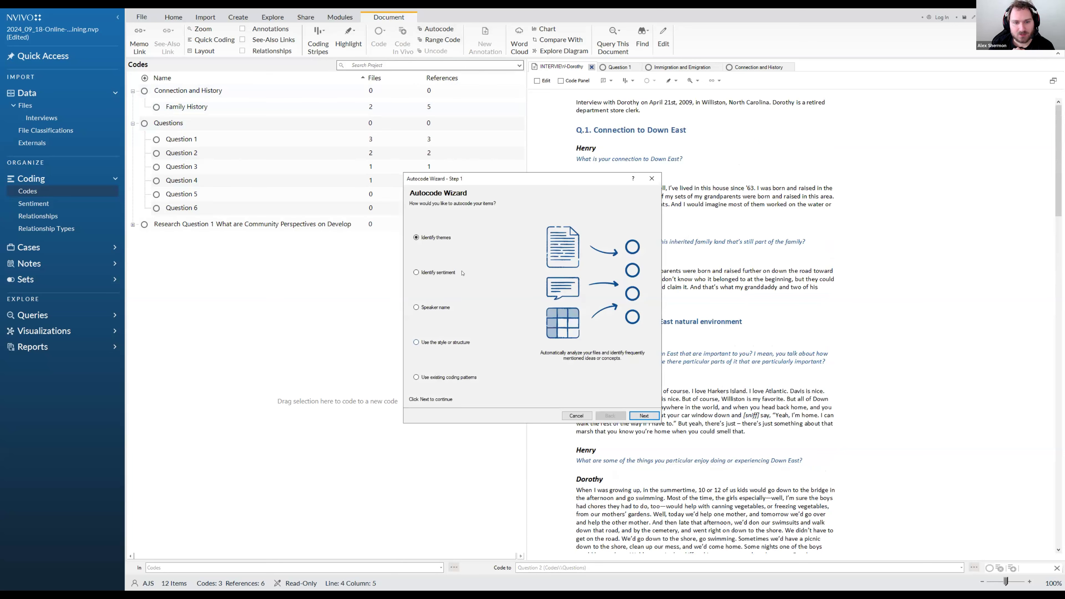
key(Down)
key(Down)
key(Down)
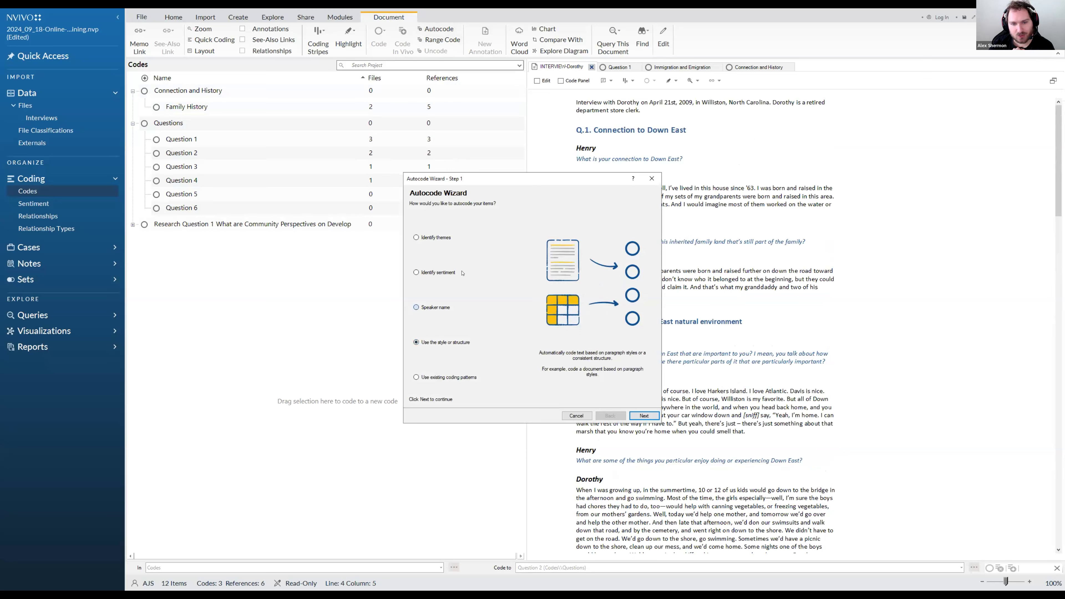
key(Up)
key(Down)
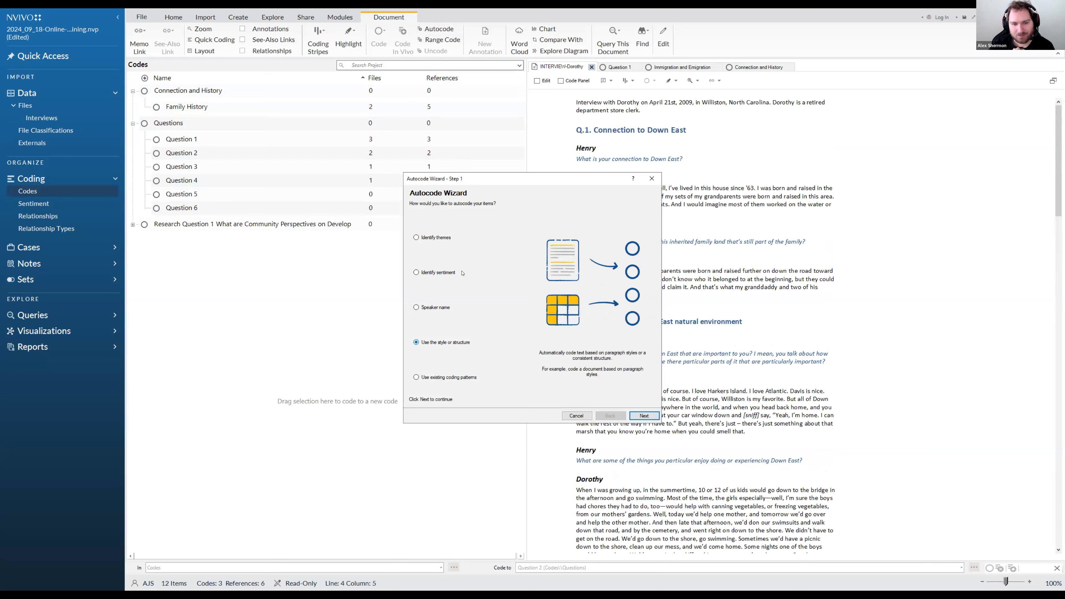
click(636, 417)
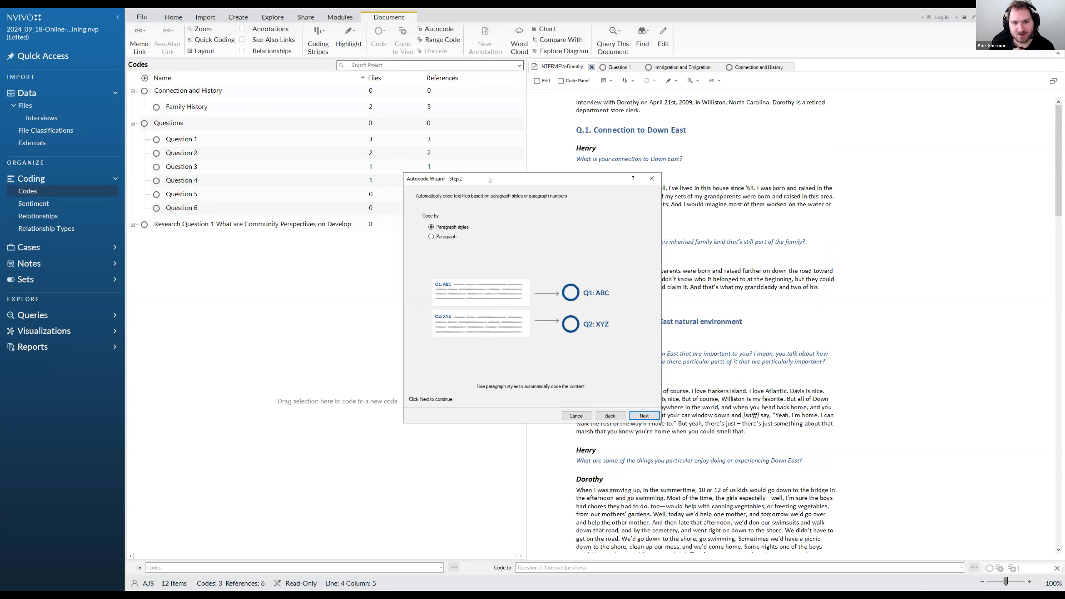
drag(489, 180, 485, 154)
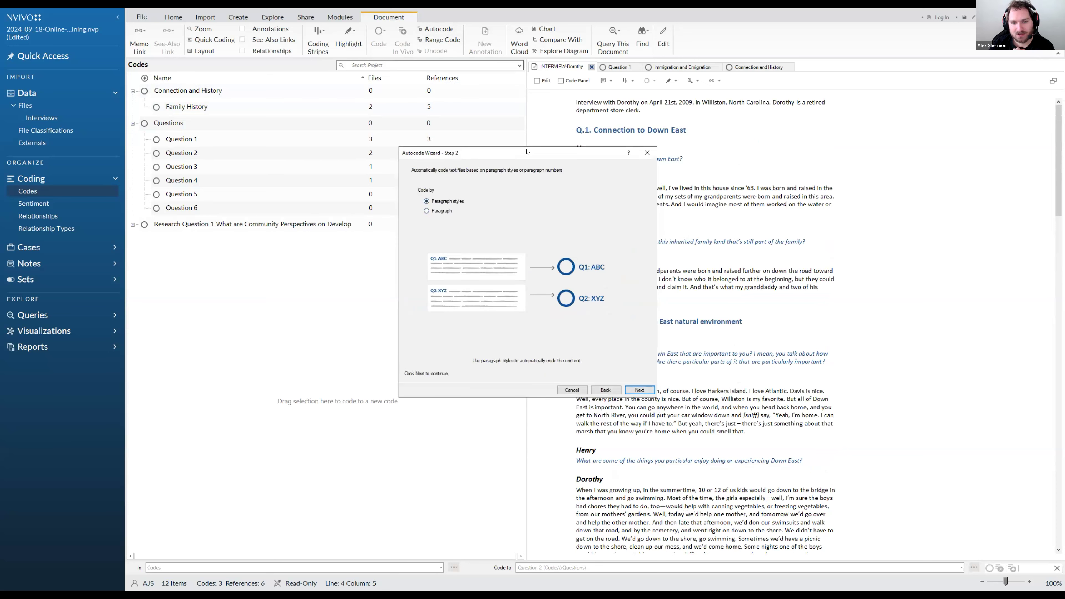
drag(588, 152, 423, 142)
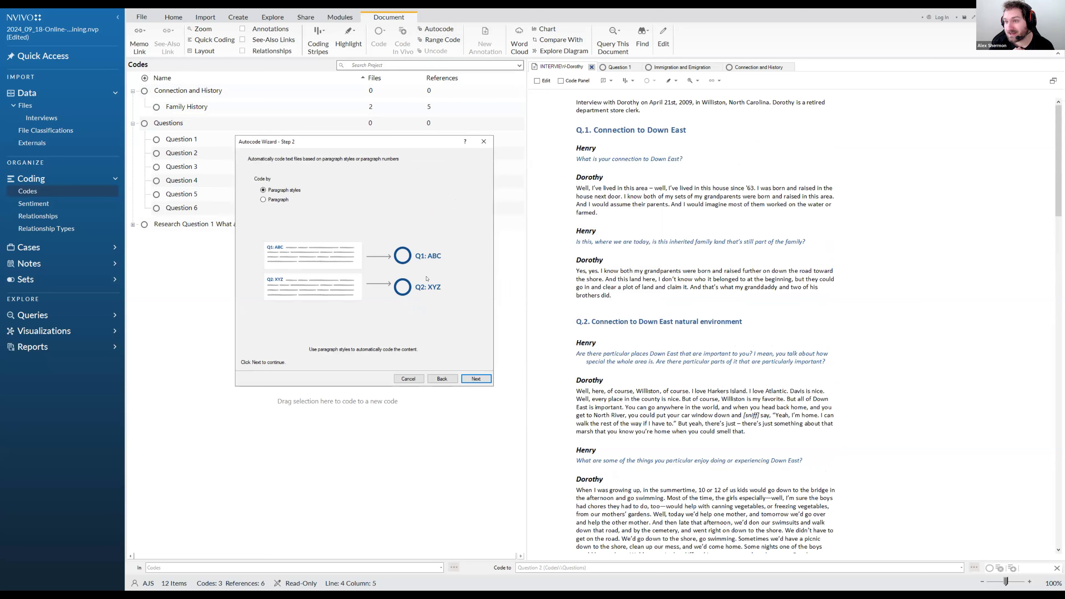
click(486, 379)
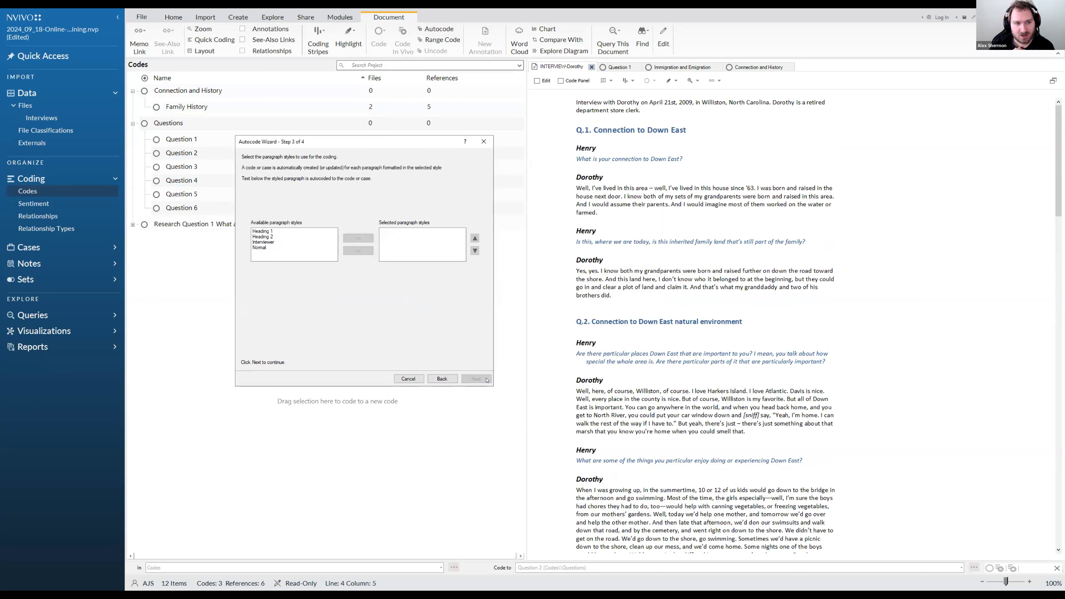
Select Heading 1 as the paragraph style for autocoding and continue to the code location settings.
drag(336, 137, 444, 124)
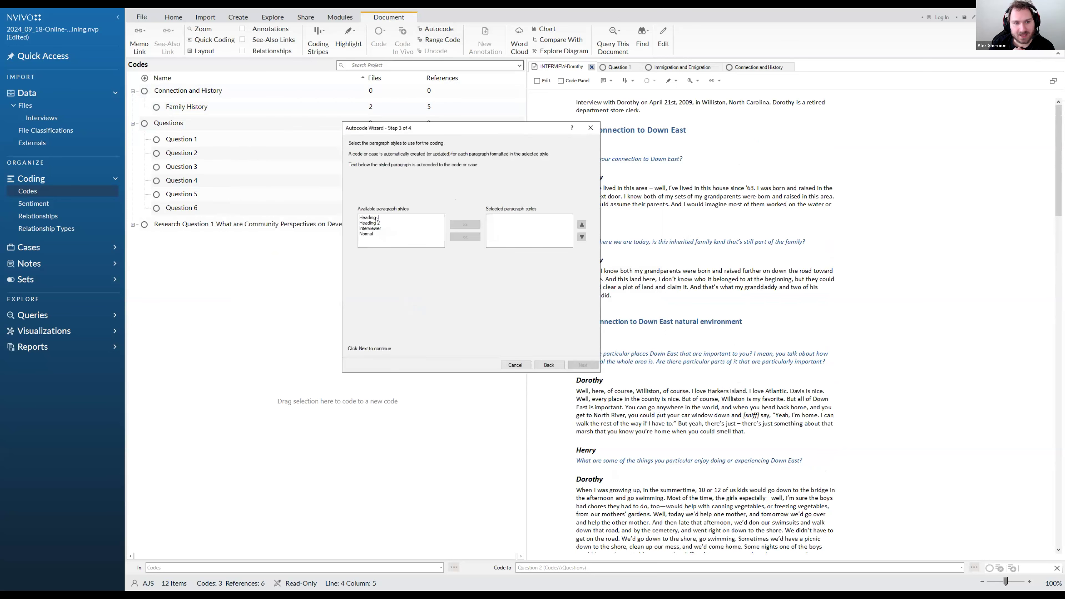
click(377, 217)
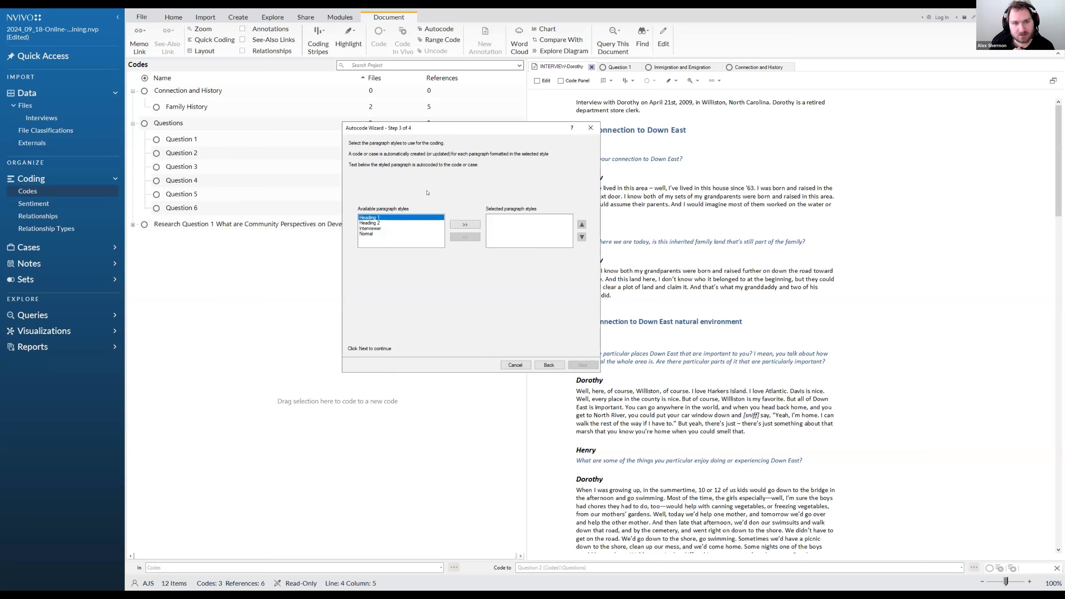
click(464, 224)
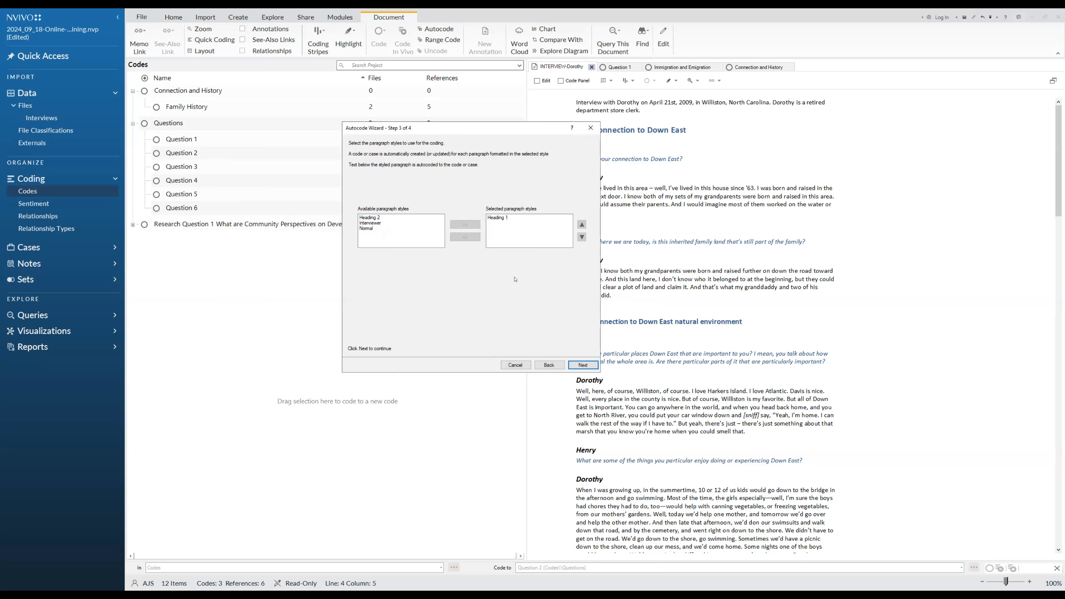
click(582, 365)
click(438, 186)
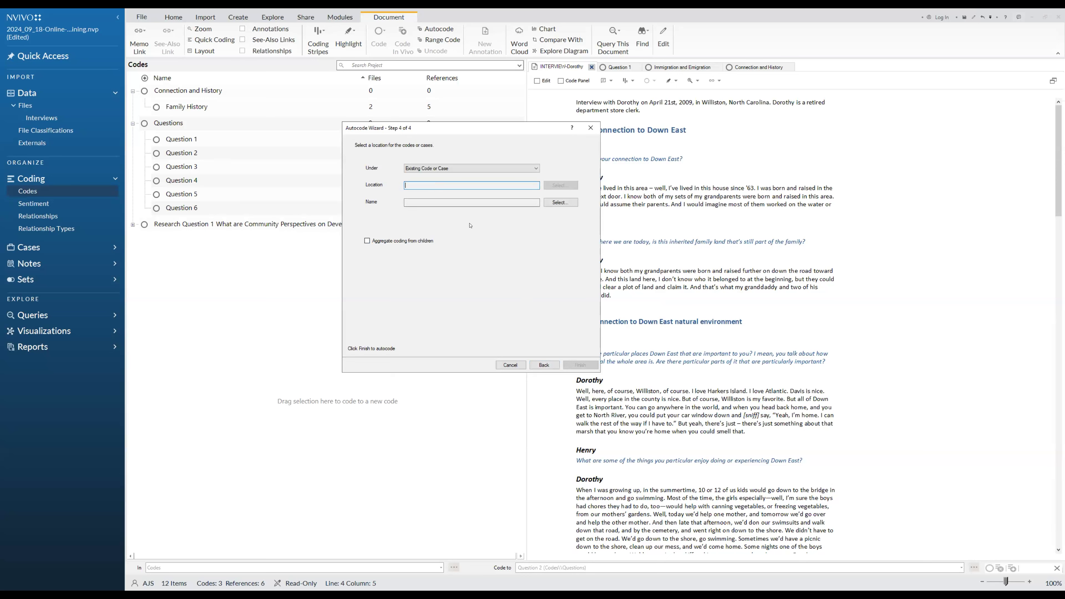
click(440, 170)
click(442, 176)
click(483, 202)
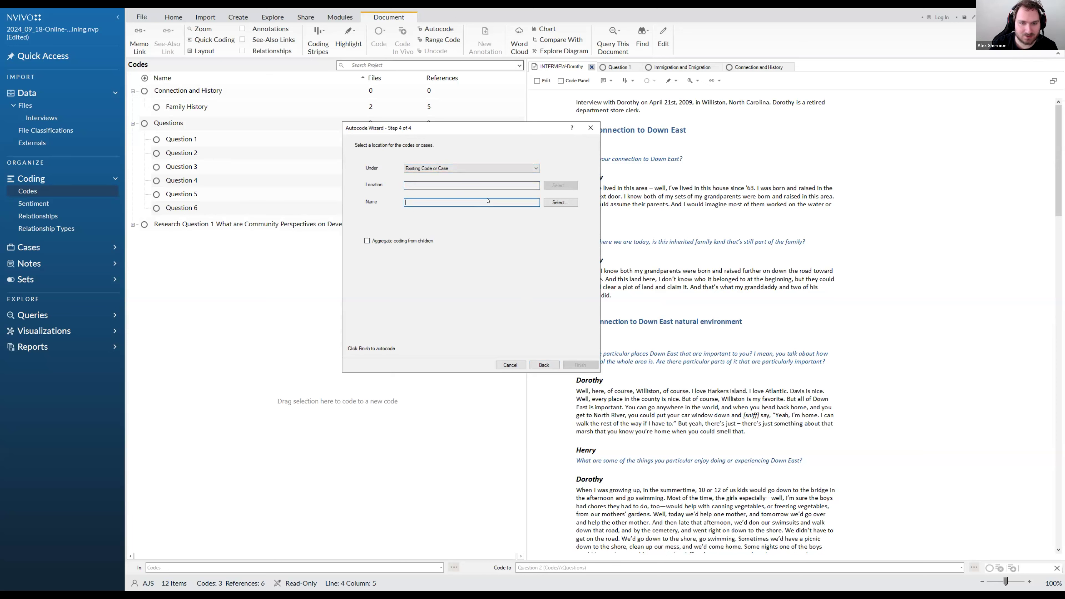
click(561, 203)
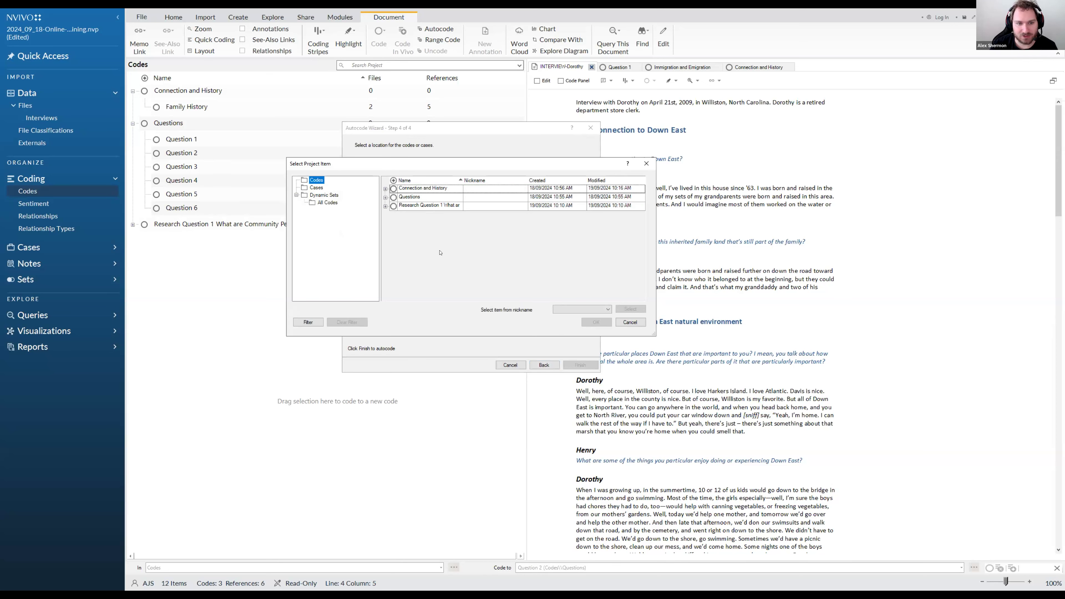
click(631, 323)
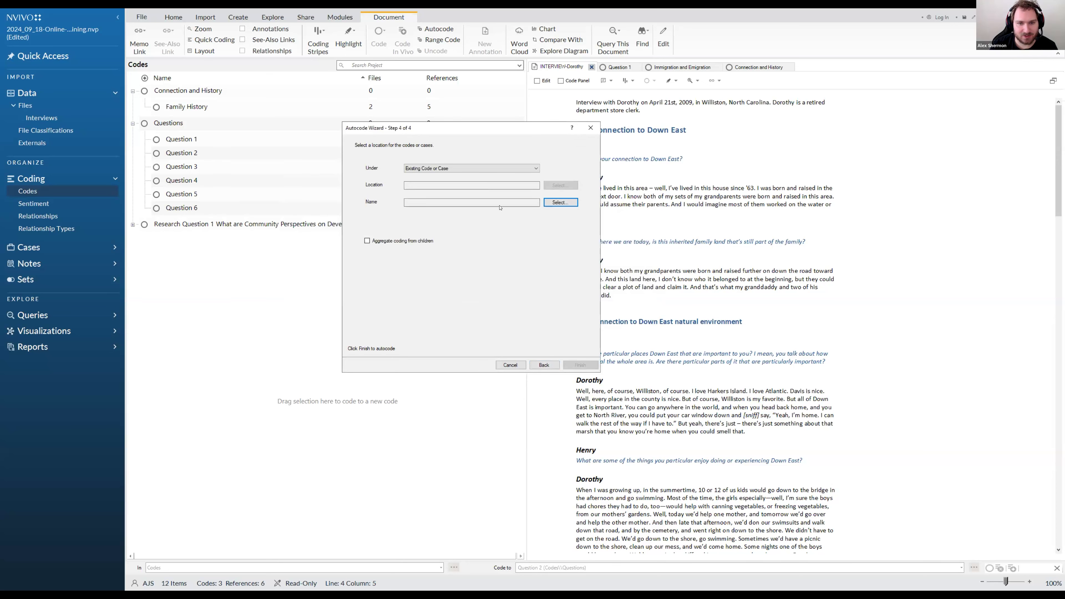
Autocode the interview under a new code named Autocode in Codes, and expand that code to show its children.
drag(476, 130, 576, 127)
click(629, 183)
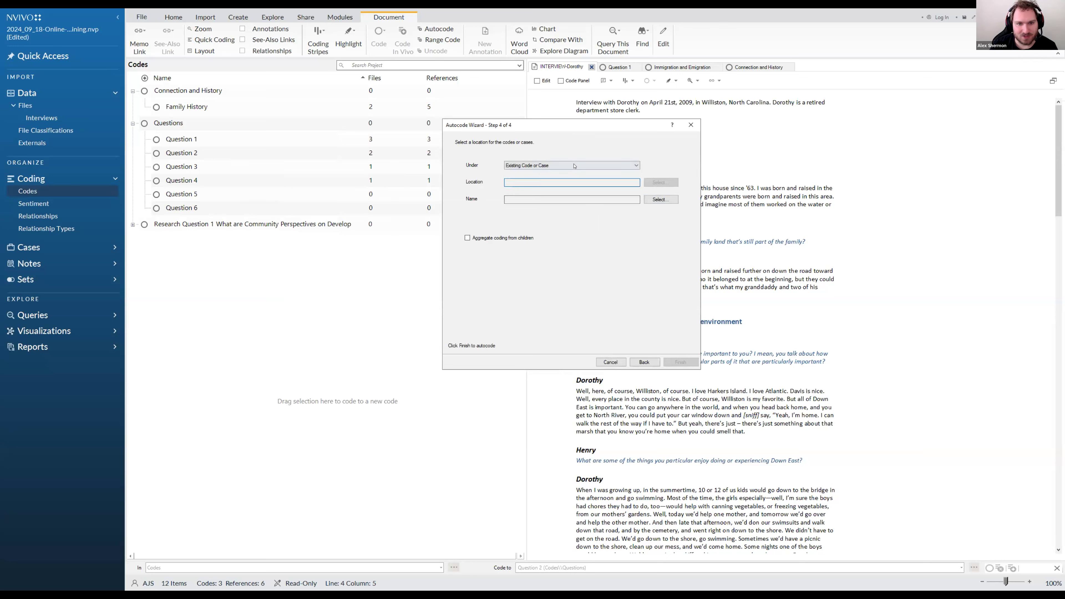
click(560, 165)
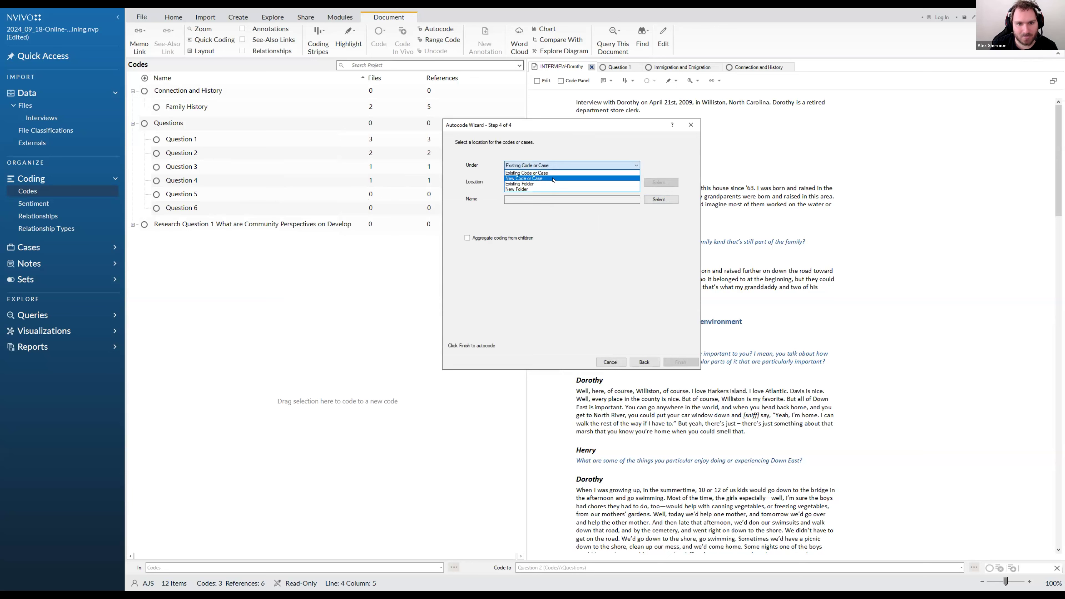
click(554, 178)
click(629, 201)
text(Autocode)
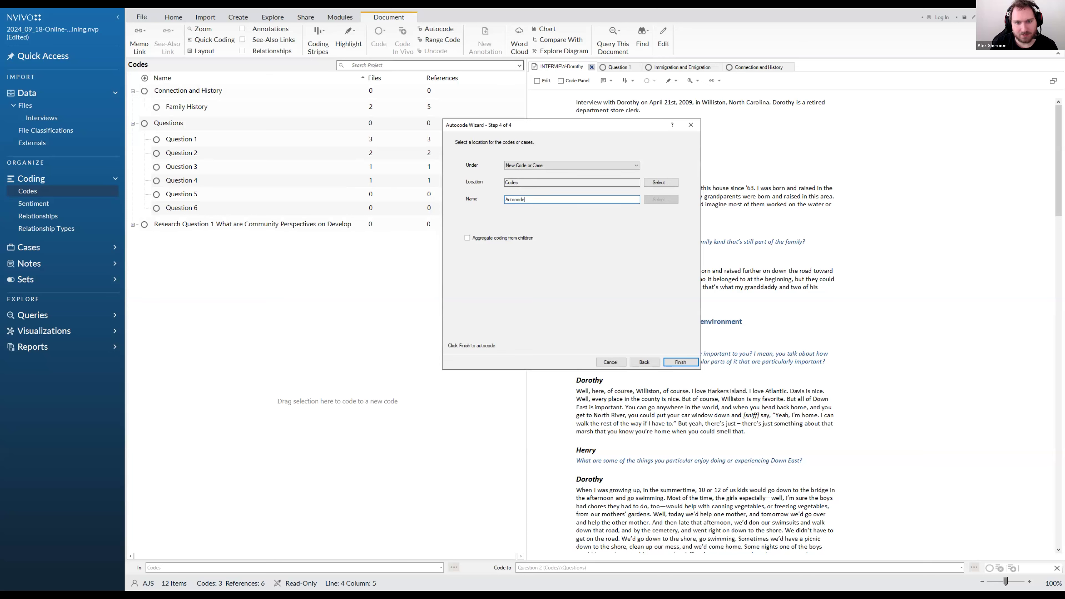
click(681, 362)
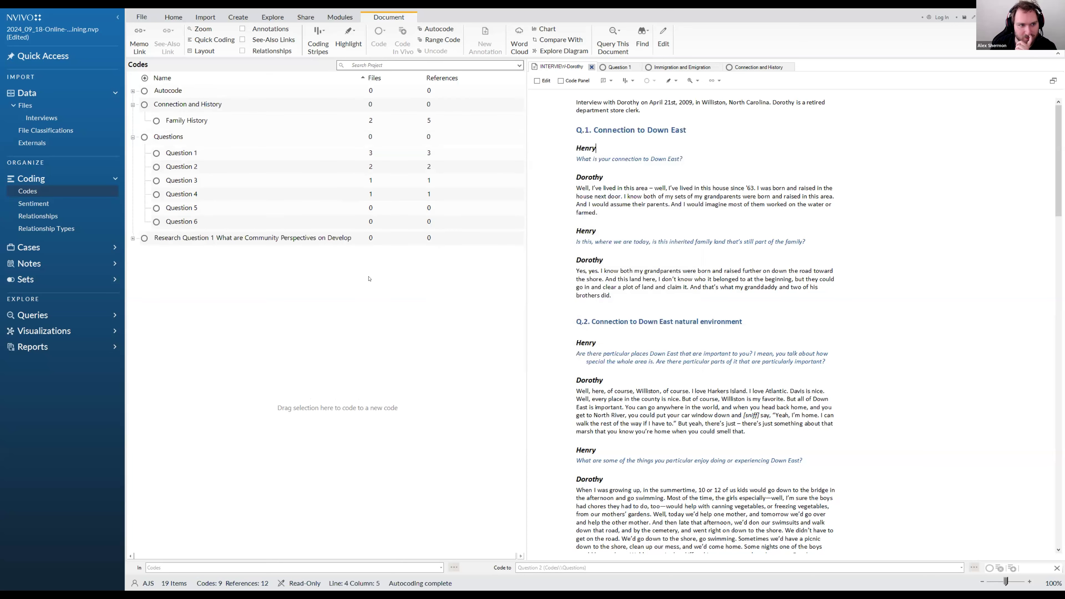
click(132, 91)
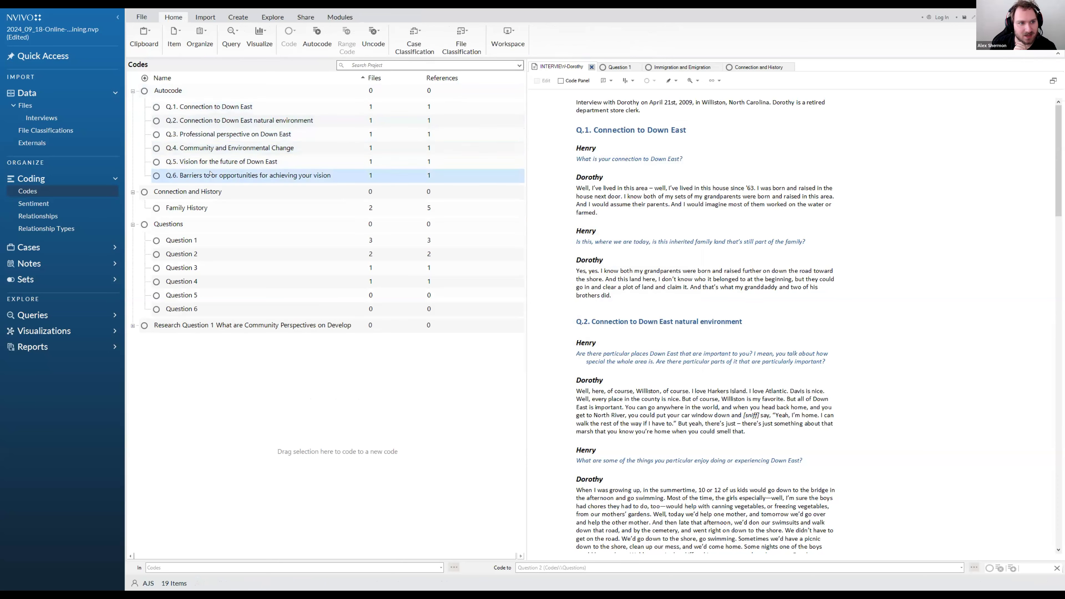
click(45, 106)
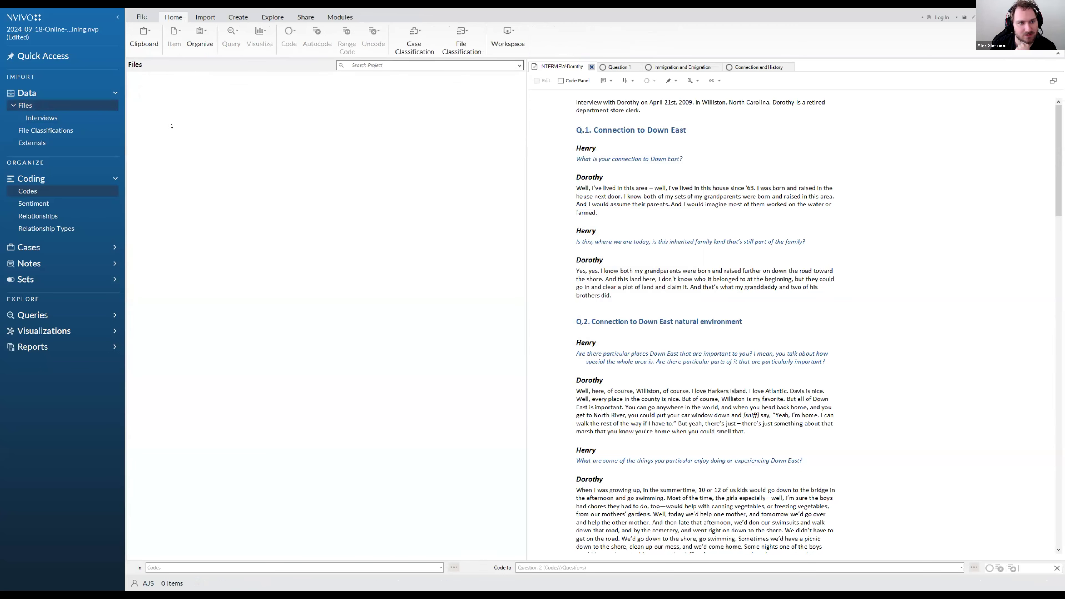
click(41, 118)
click(197, 92)
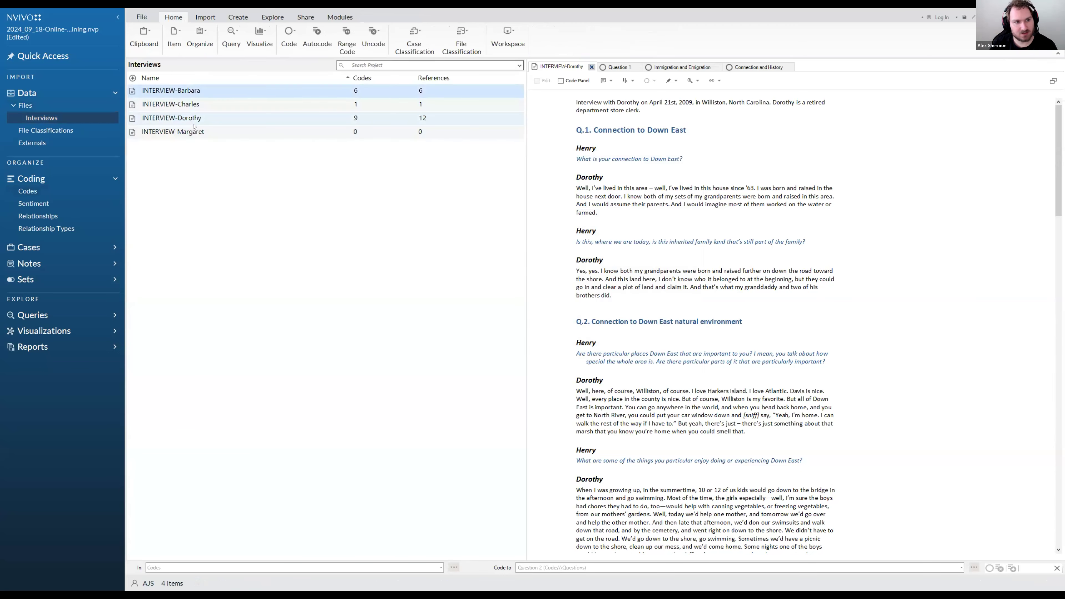
shift+click(195, 132)
right_click(194, 132)
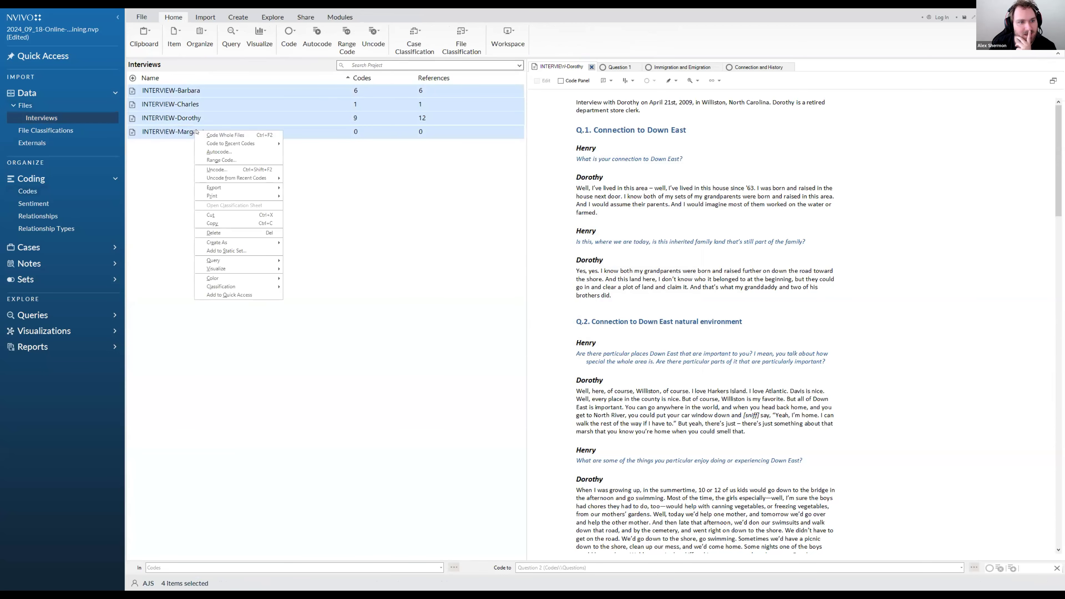
key(Escape)
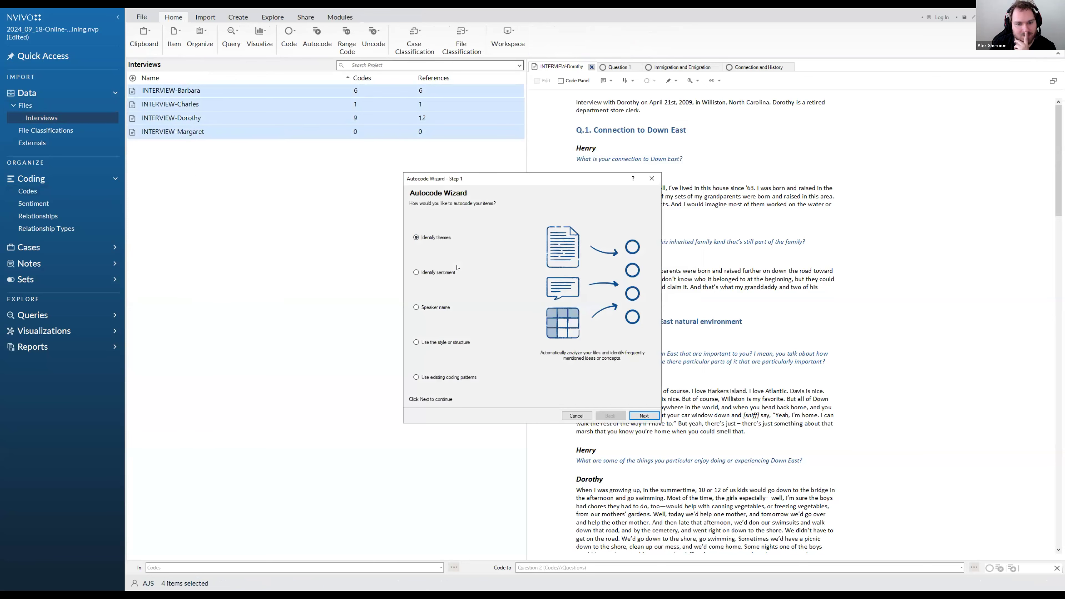
click(650, 179)
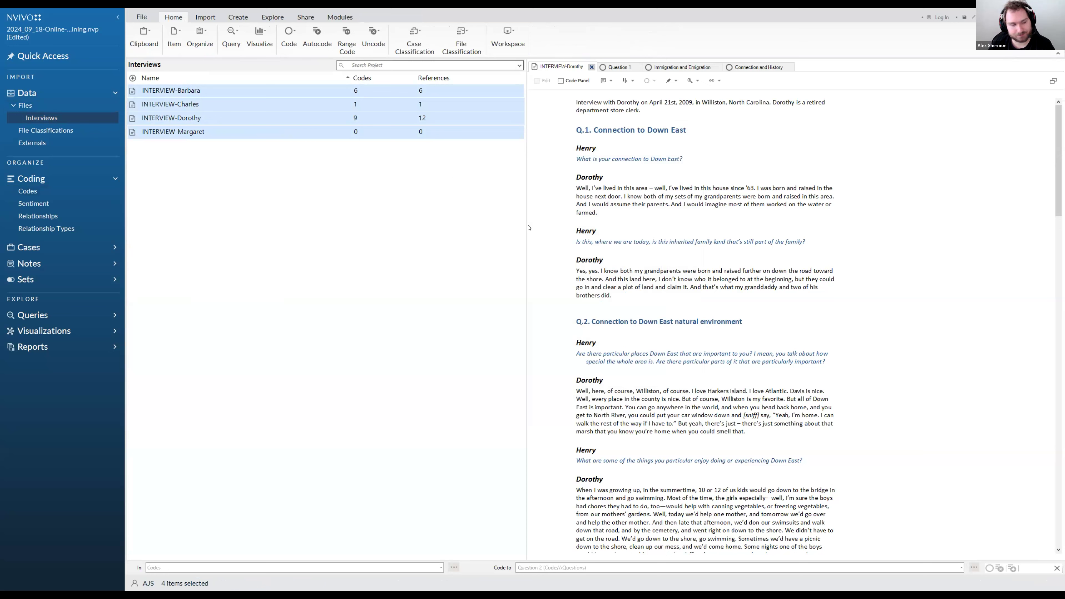
Examine the Q.1 and Q.2 headings and the transcript text that falls under each of them.
drag(688, 131, 569, 131)
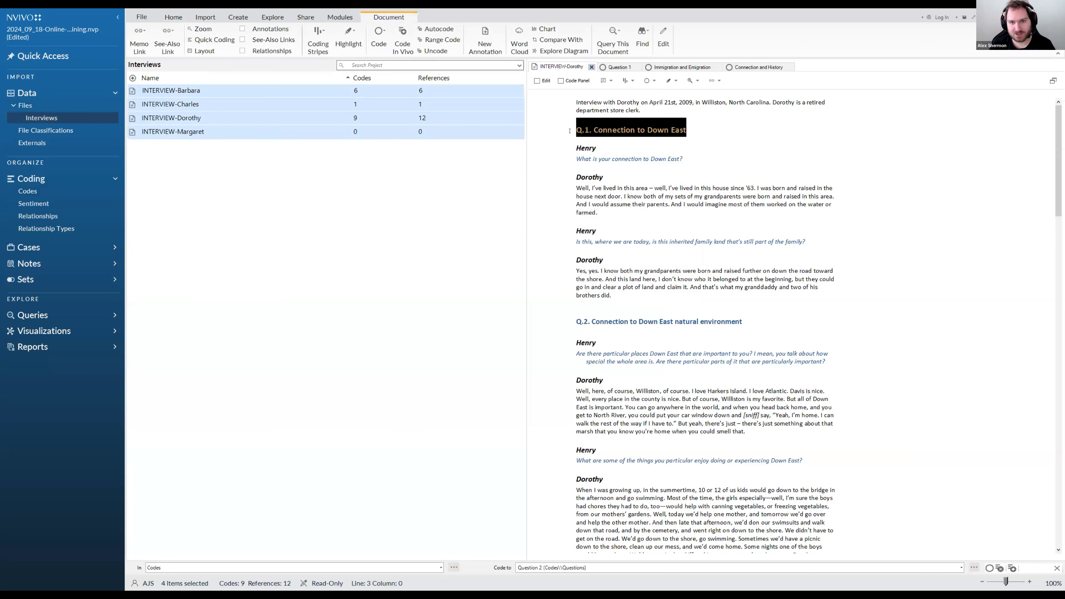
drag(743, 322, 571, 322)
scroll(752, 371, down, 5)
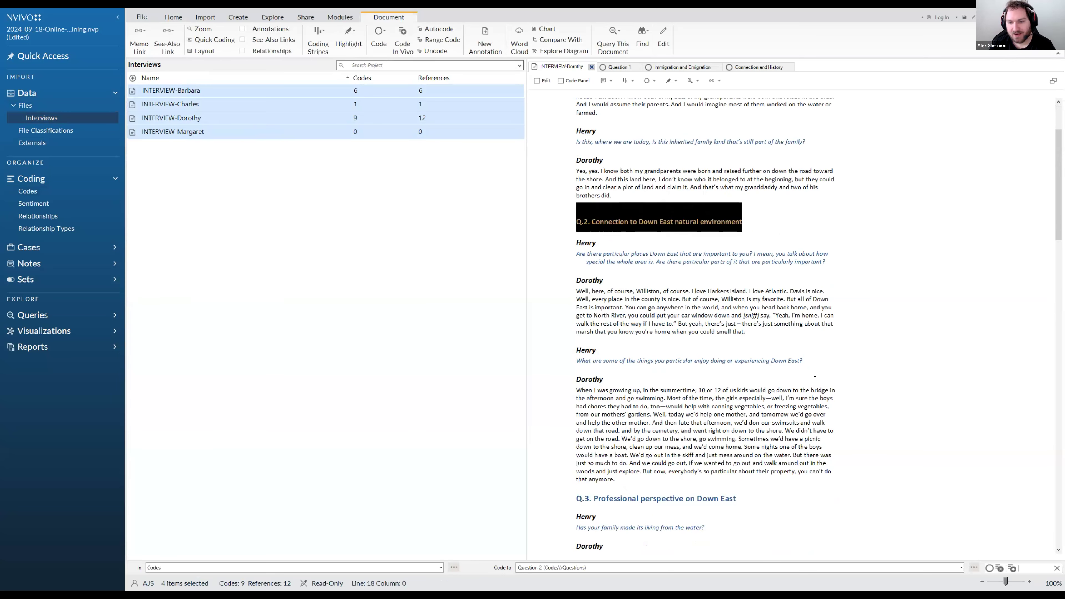
scroll(769, 339, up, 3)
drag(615, 439, 607, 391)
scroll(608, 401, up, 3)
drag(566, 158, 558, 131)
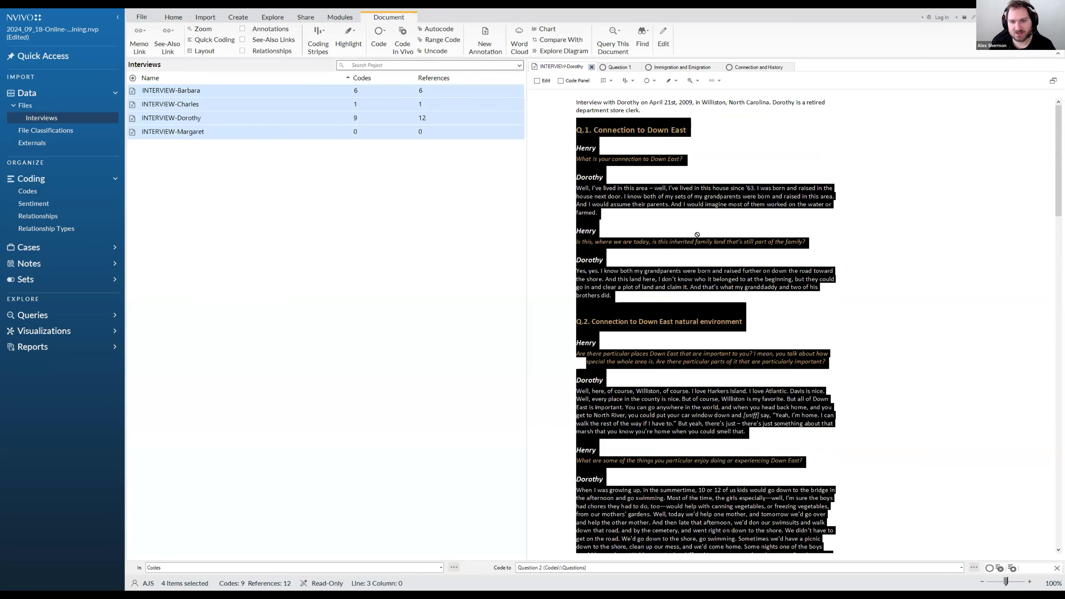
scroll(698, 234, down, 1)
drag(612, 259, 568, 126)
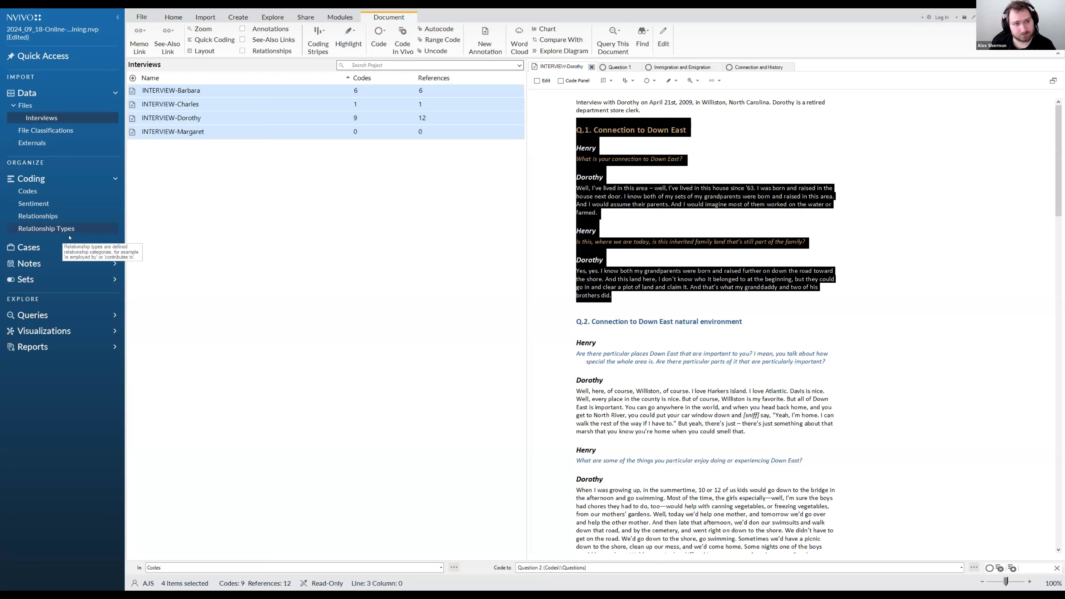
click(217, 214)
Delete the six autocoded Q.1 to Q.6 codes and their parent code Autocode.
click(28, 191)
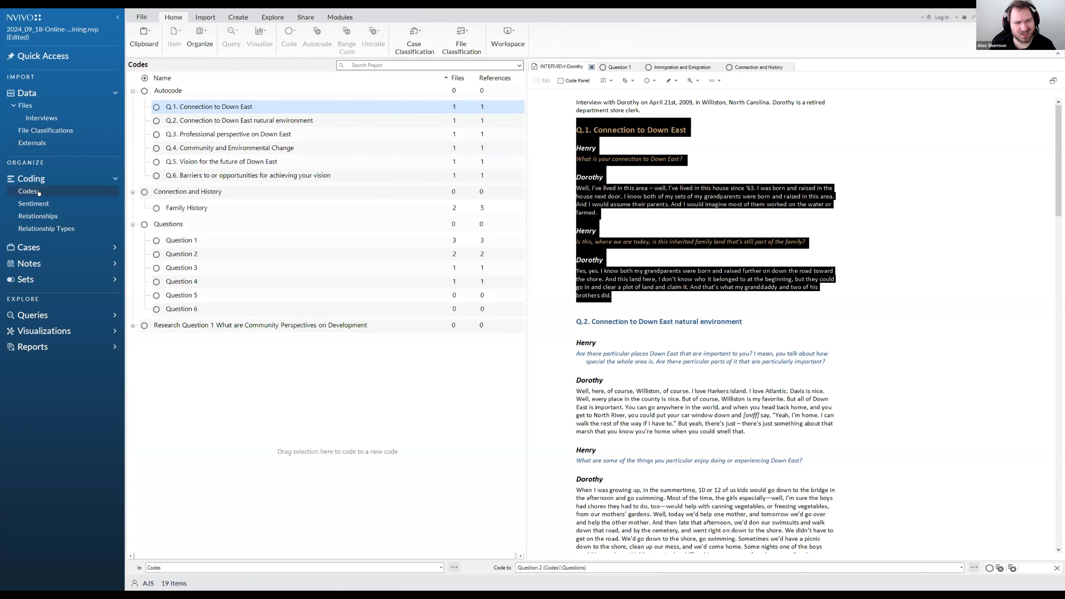
right_click(168, 91)
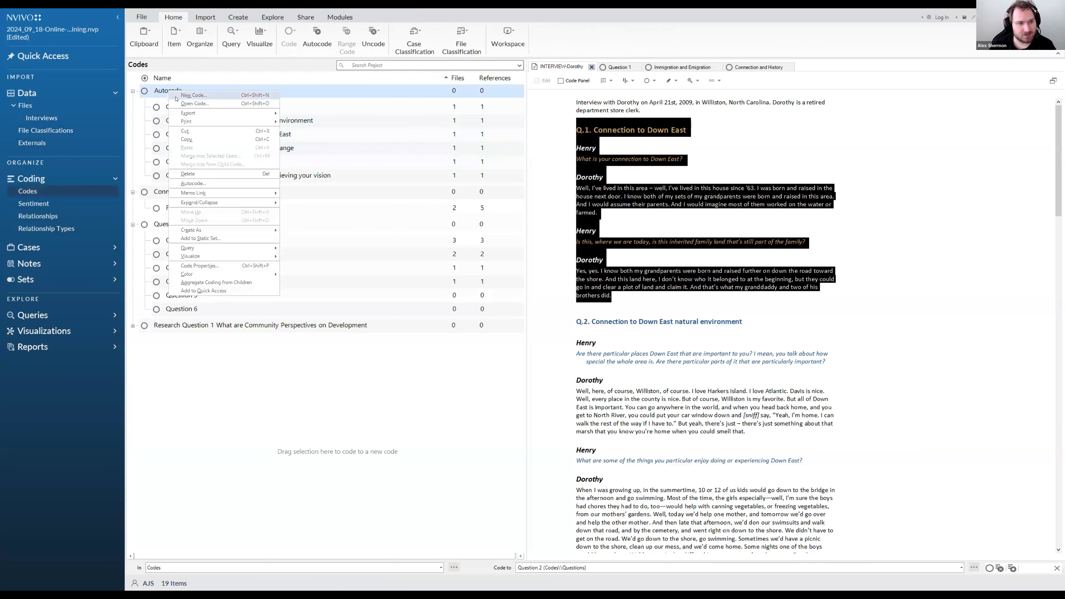
click(293, 175)
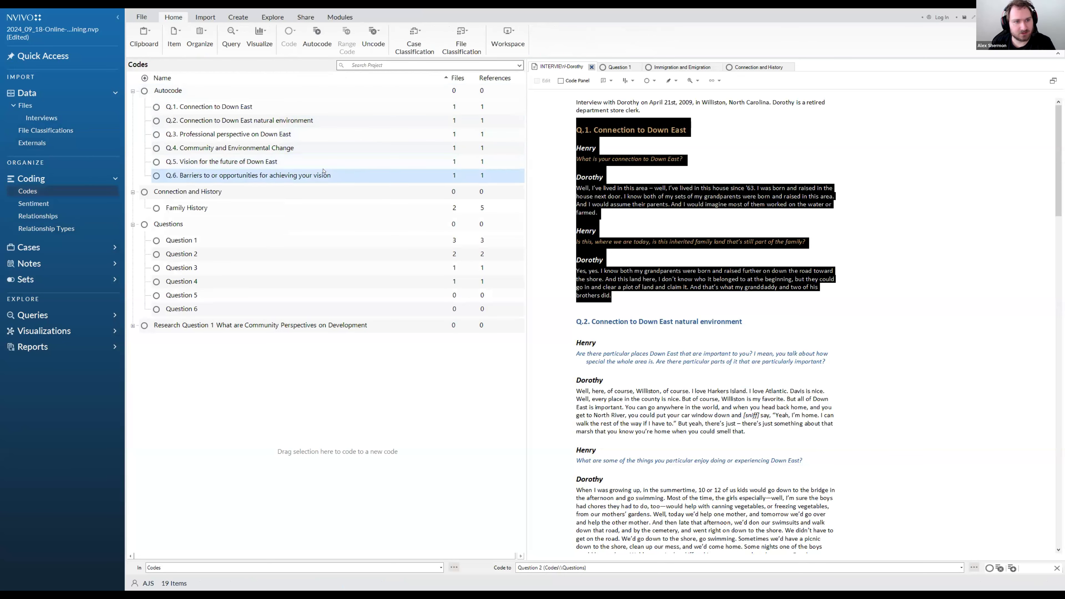
shift+click(246, 107)
right_click(244, 109)
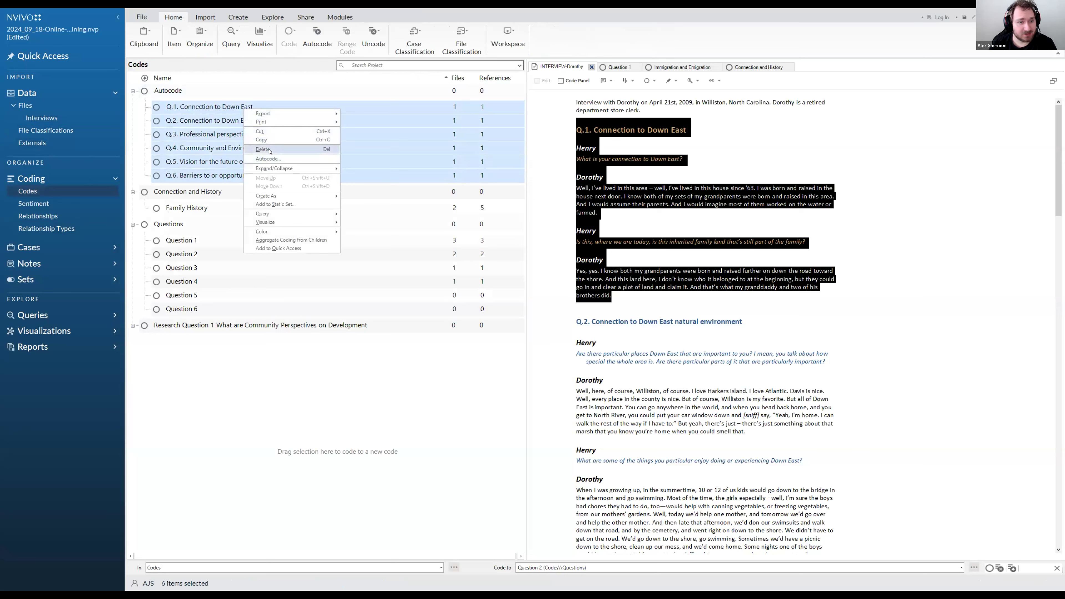
click(270, 150)
right_click(190, 92)
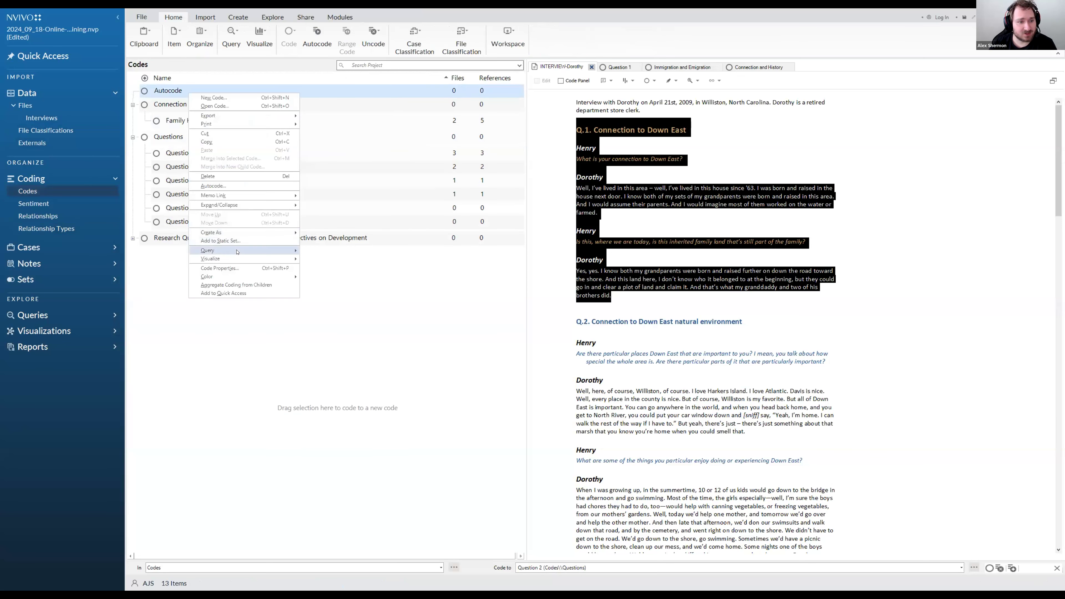
click(242, 177)
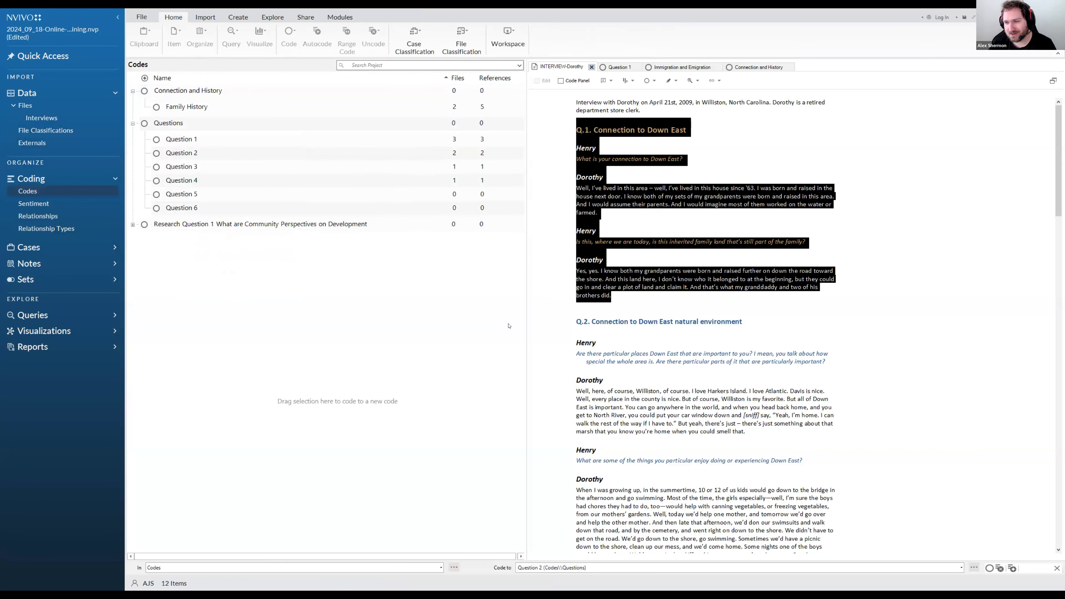
Collapse the Questions and Connection and History code hierarchies.
click(710, 315)
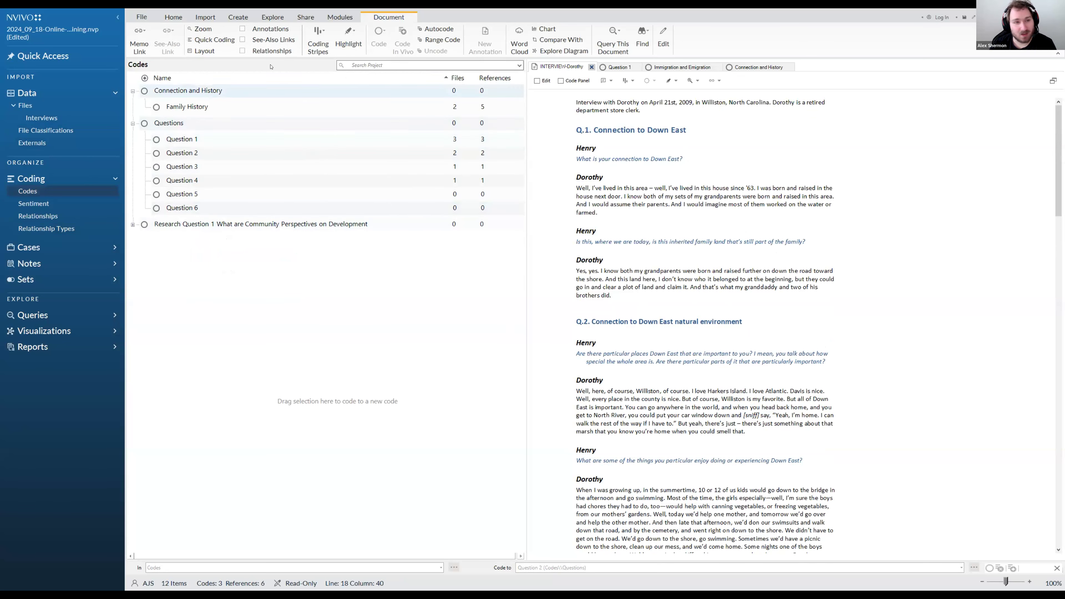
click(132, 124)
click(133, 91)
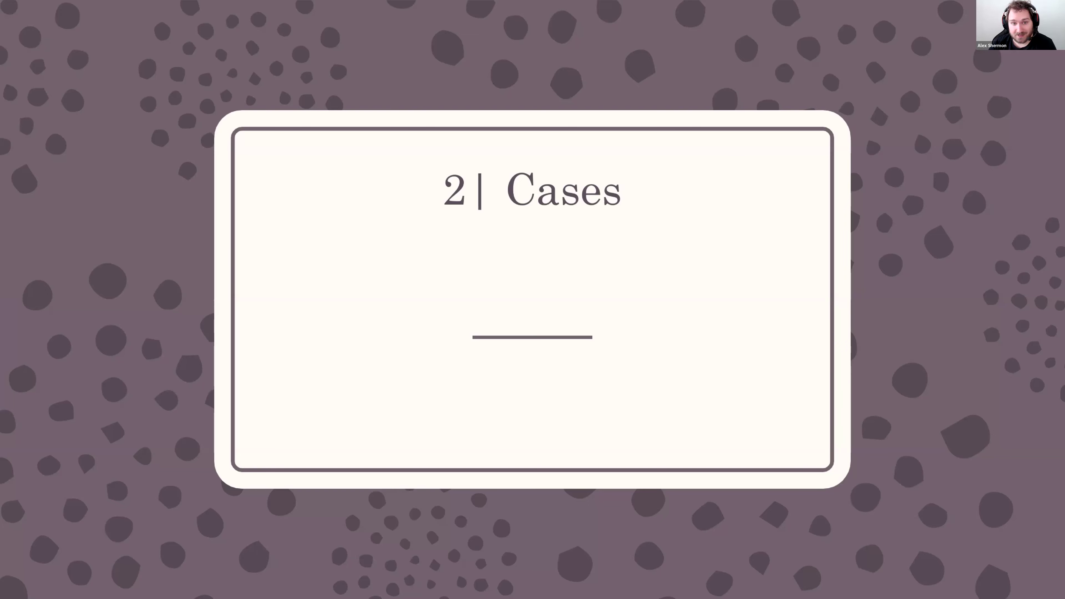
key(Right)
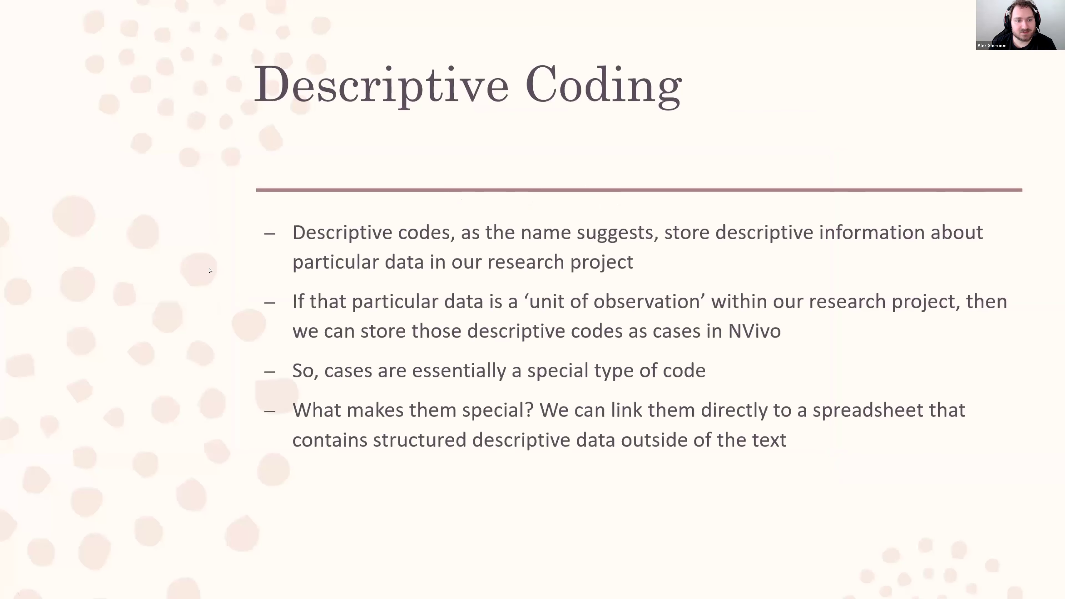
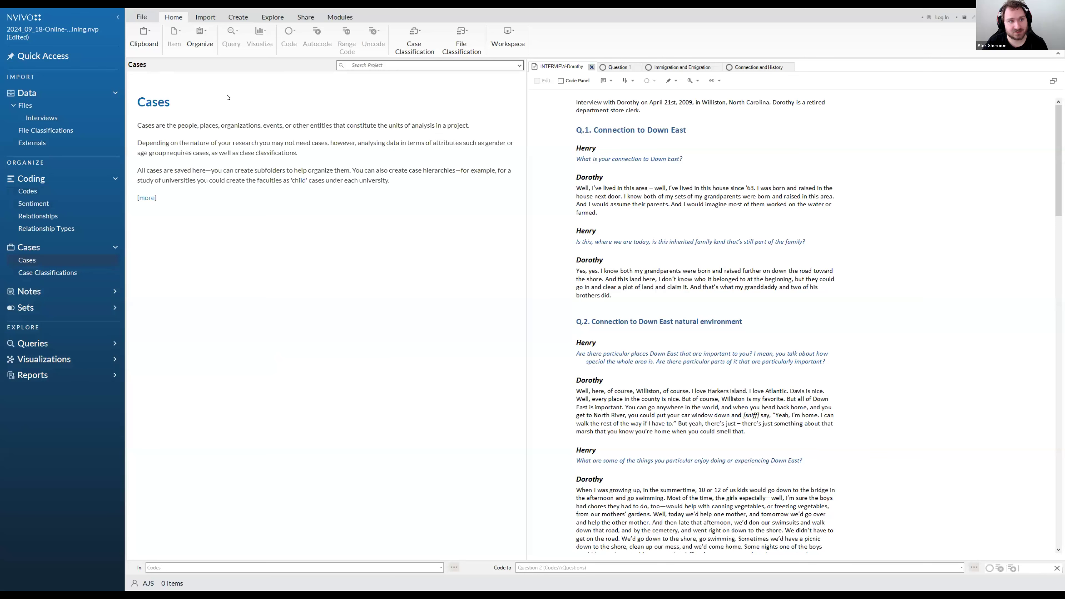
Read the introductory text on what cases are and when they are needed, and close it.
drag(171, 120, 470, 126)
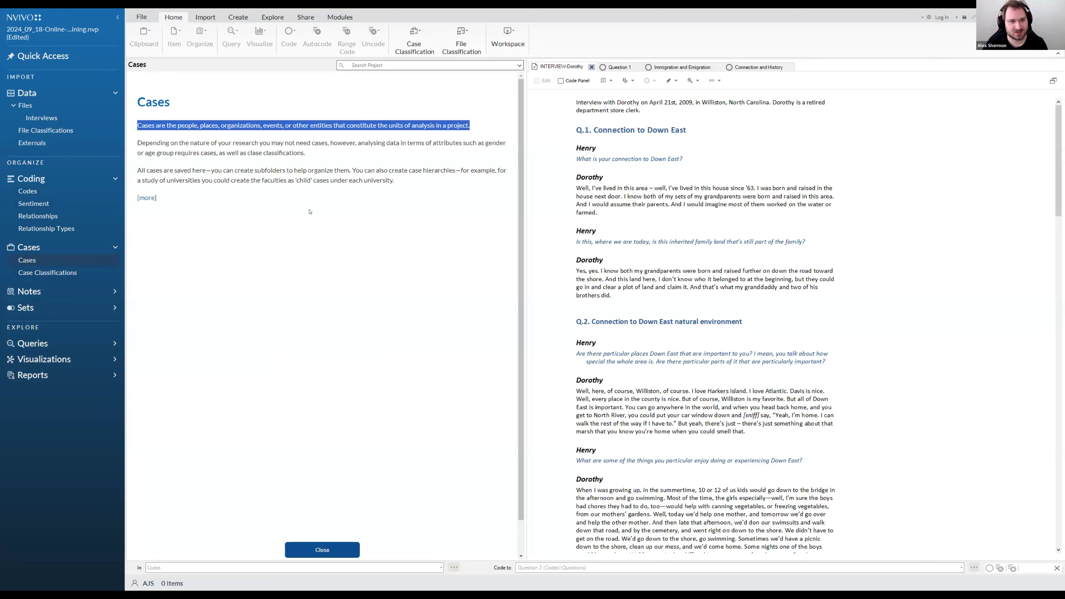
drag(137, 142, 305, 154)
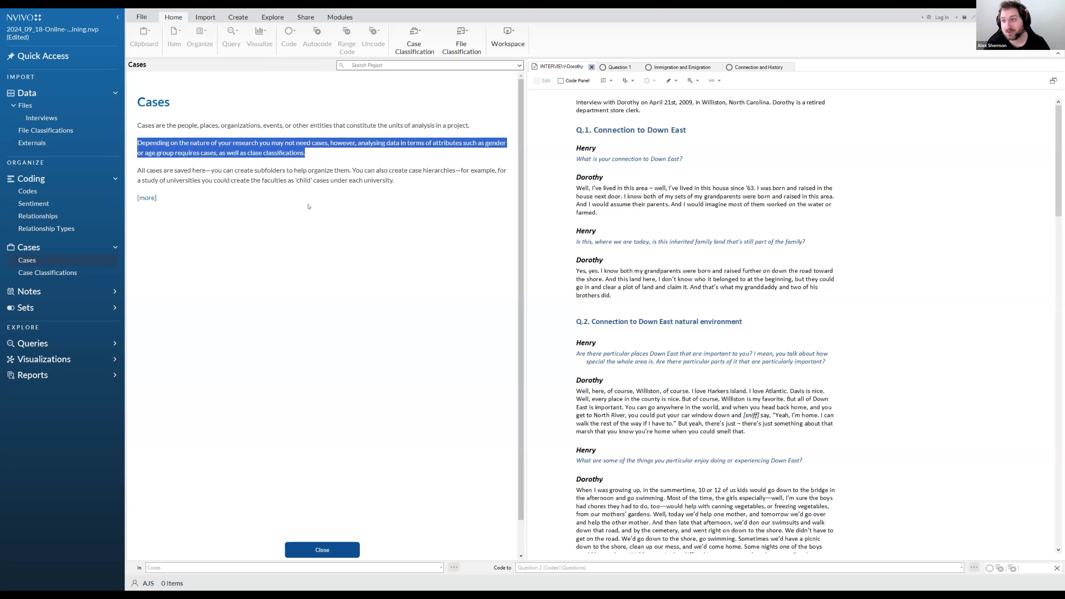
click(306, 553)
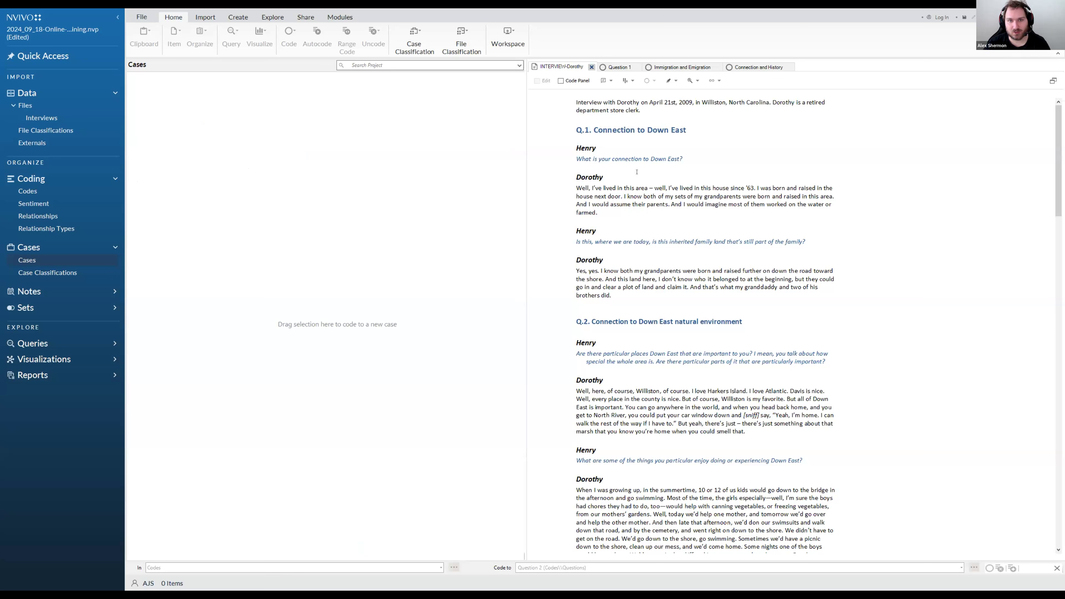
Create a new case named with the first name of the interviewee in the open transcript.
right_click(248, 125)
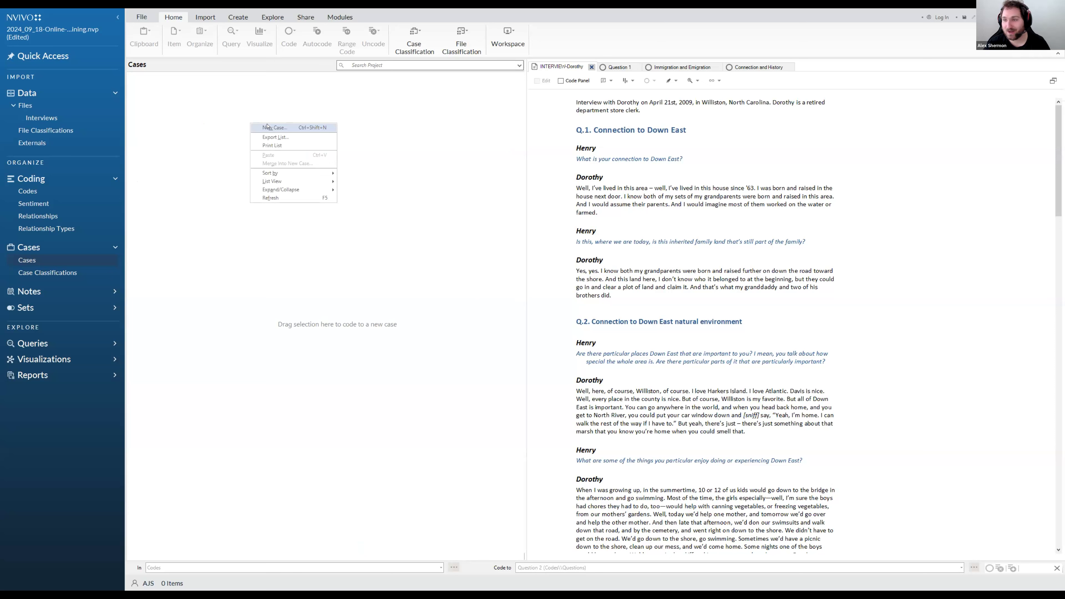
click(267, 126)
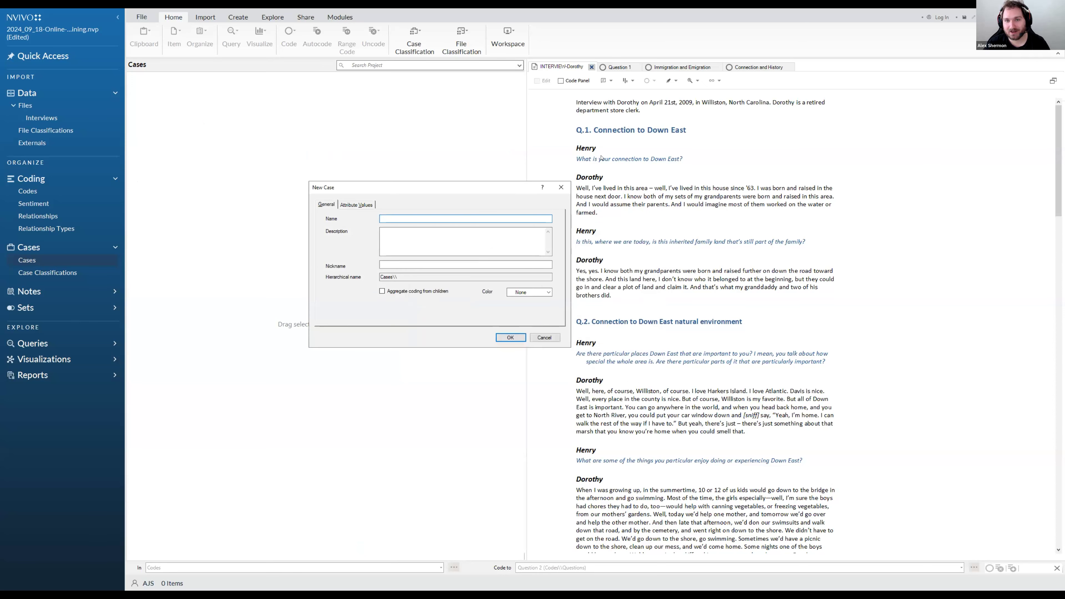
click(711, 224)
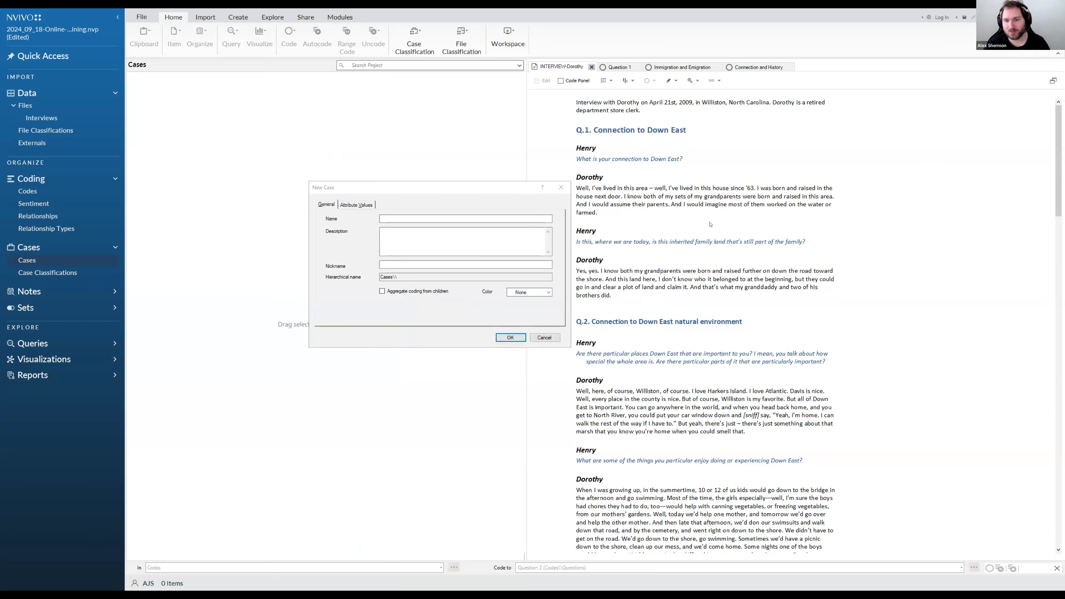
click(456, 231)
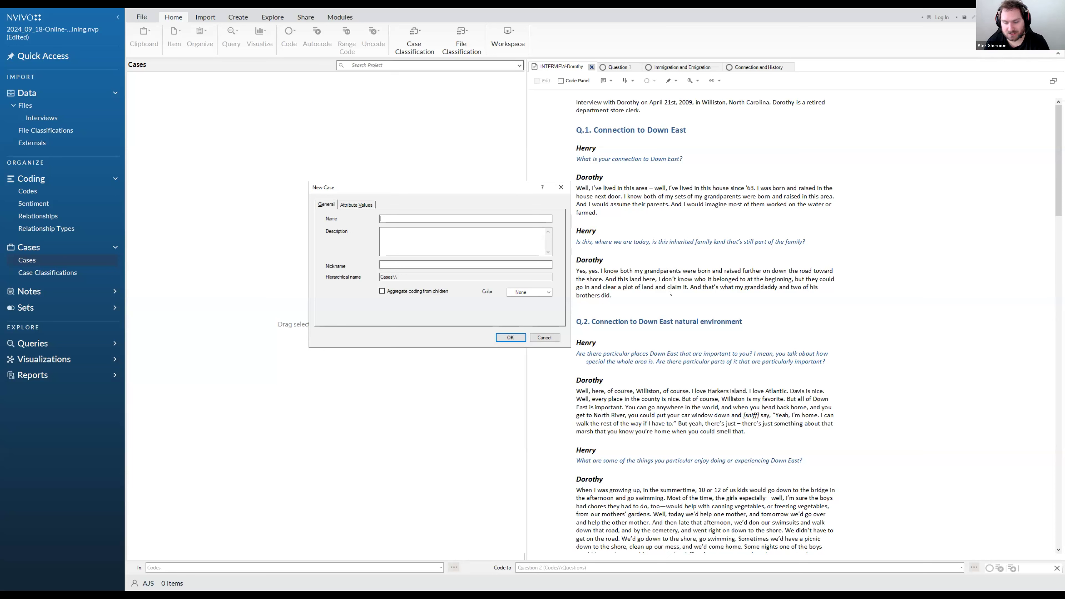
text(Dorothy)
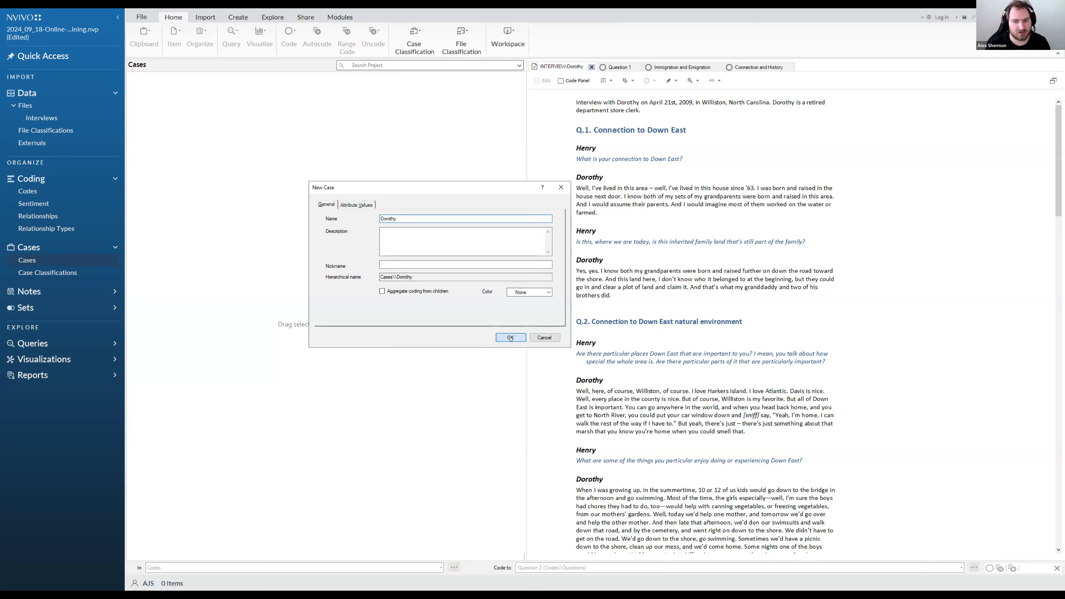
click(500, 337)
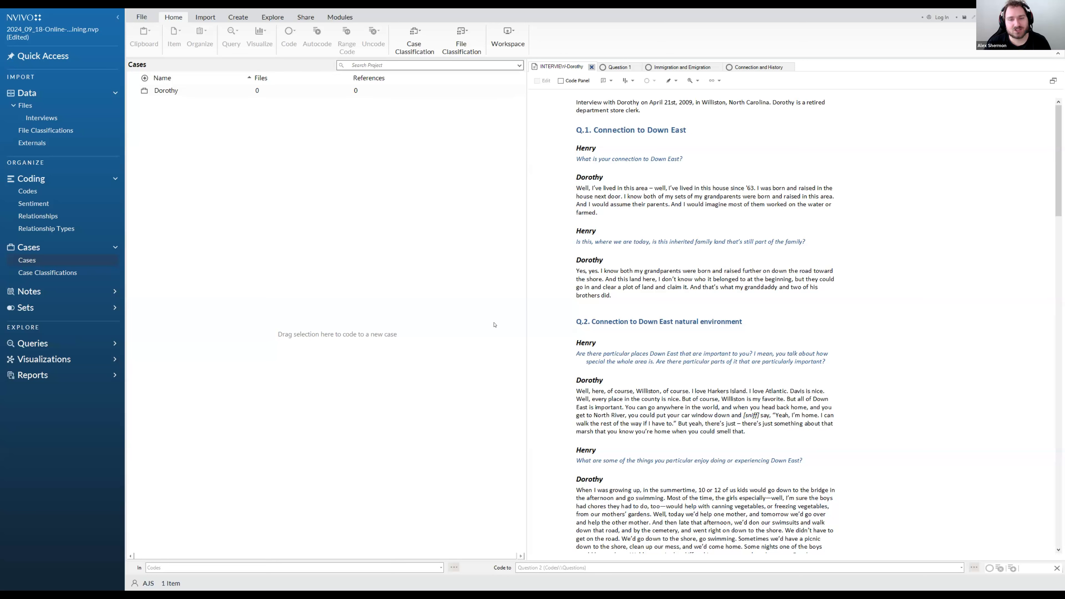
Code both of the interviewee's answers under Q.1 Connection to Down East to the new case.
right_click(728, 179)
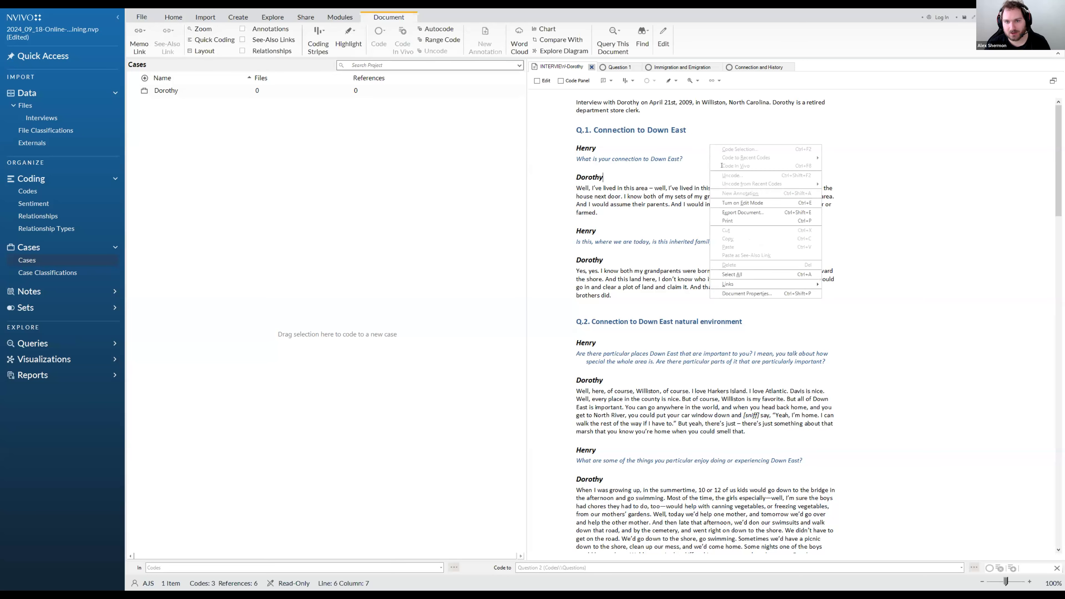
click(629, 170)
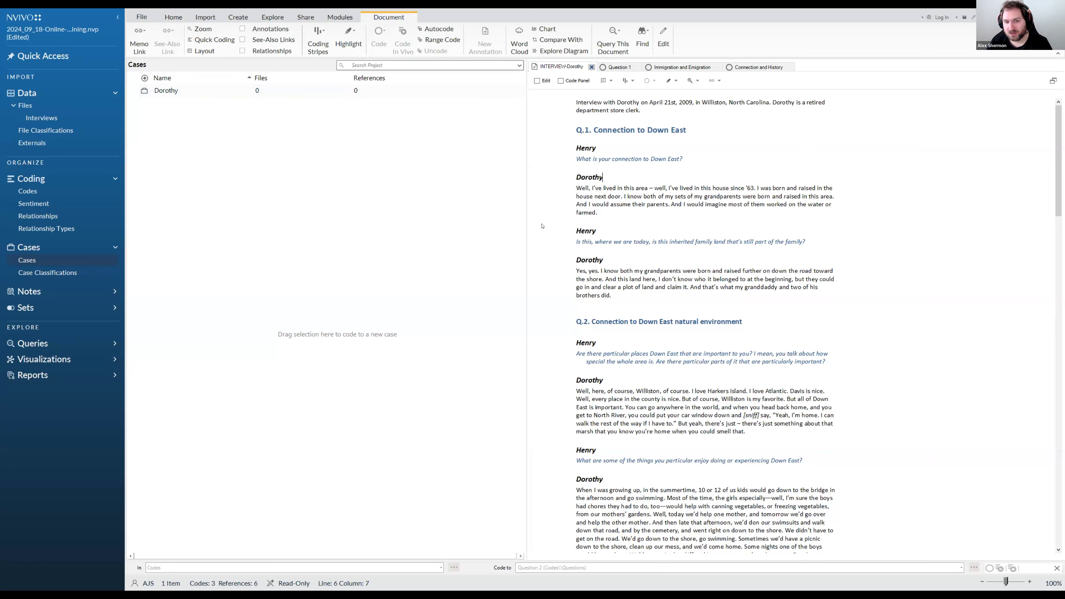
drag(577, 187, 598, 213)
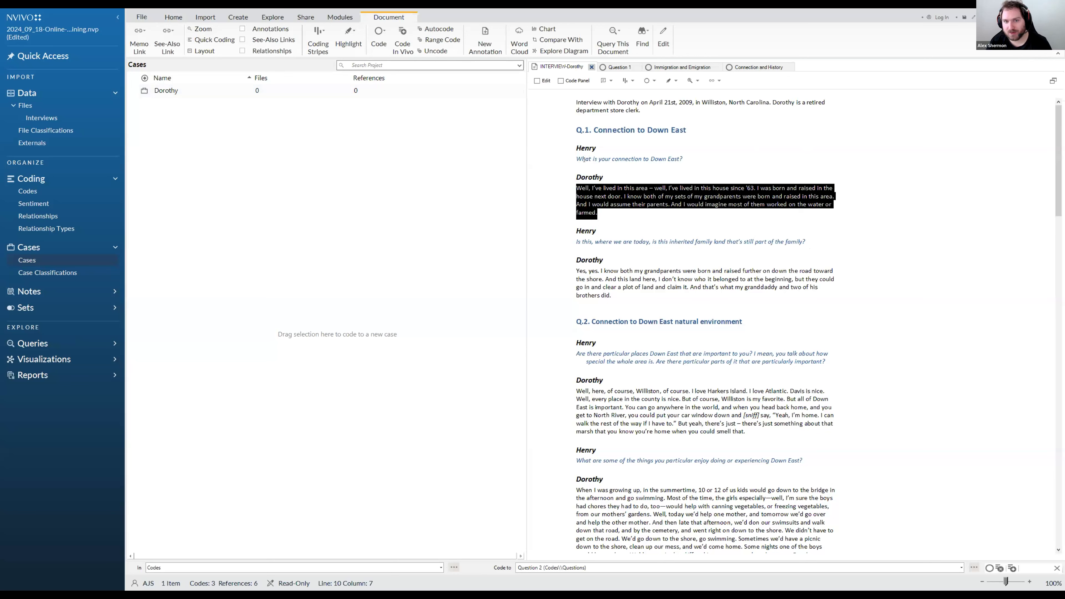
drag(587, 197, 166, 90)
scroll(583, 198, down, 1)
drag(613, 260, 569, 241)
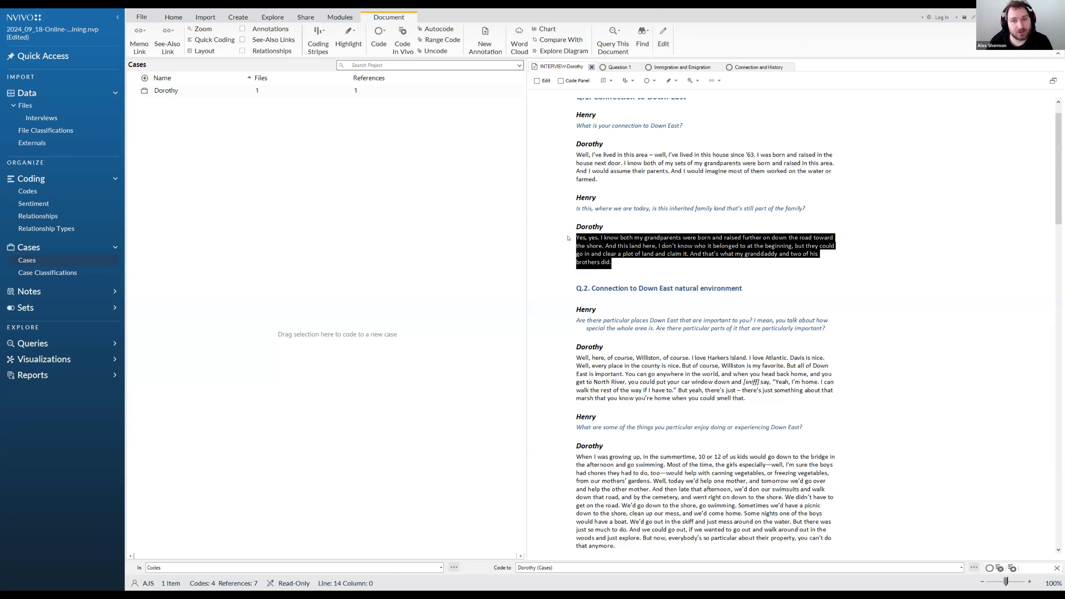
scroll(596, 234, up, 1)
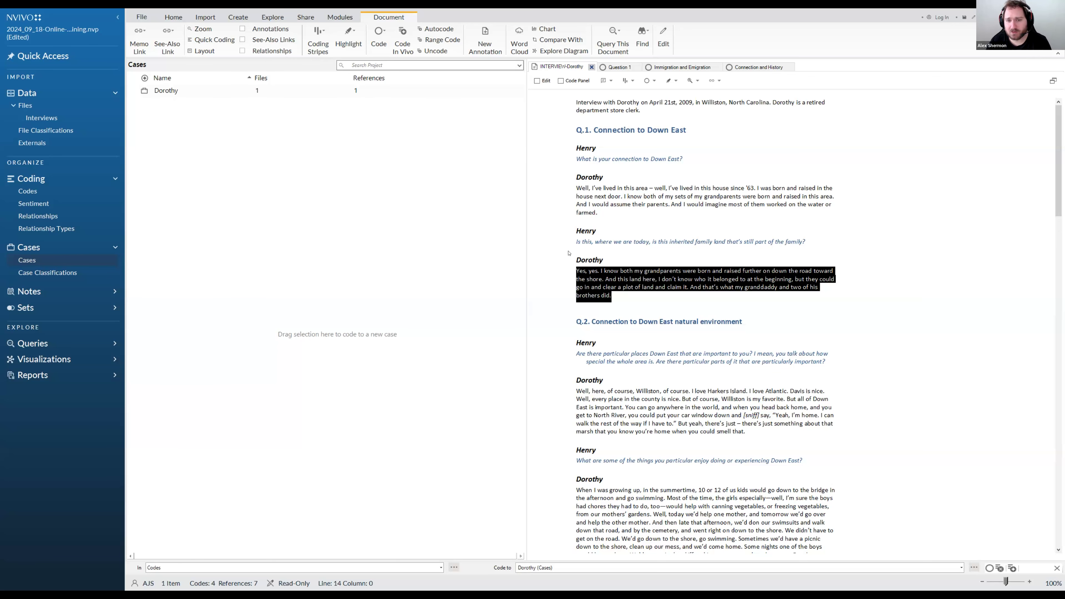
drag(596, 274, 269, 99)
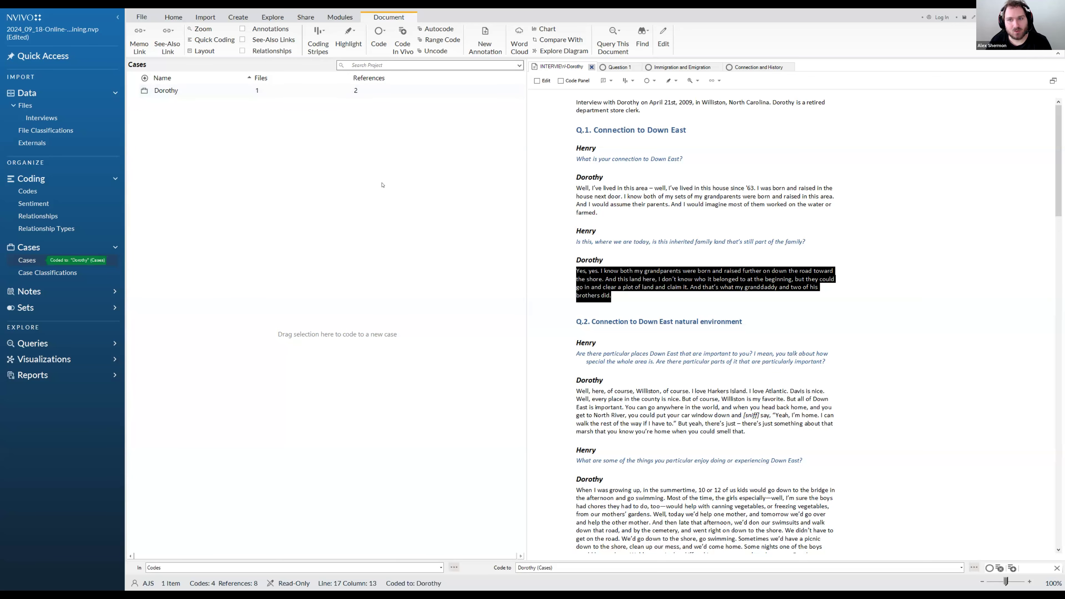
Code the interviewee's two answers under Q.2 Connection to Down East natural environment to the same case.
scroll(605, 281, down, 3)
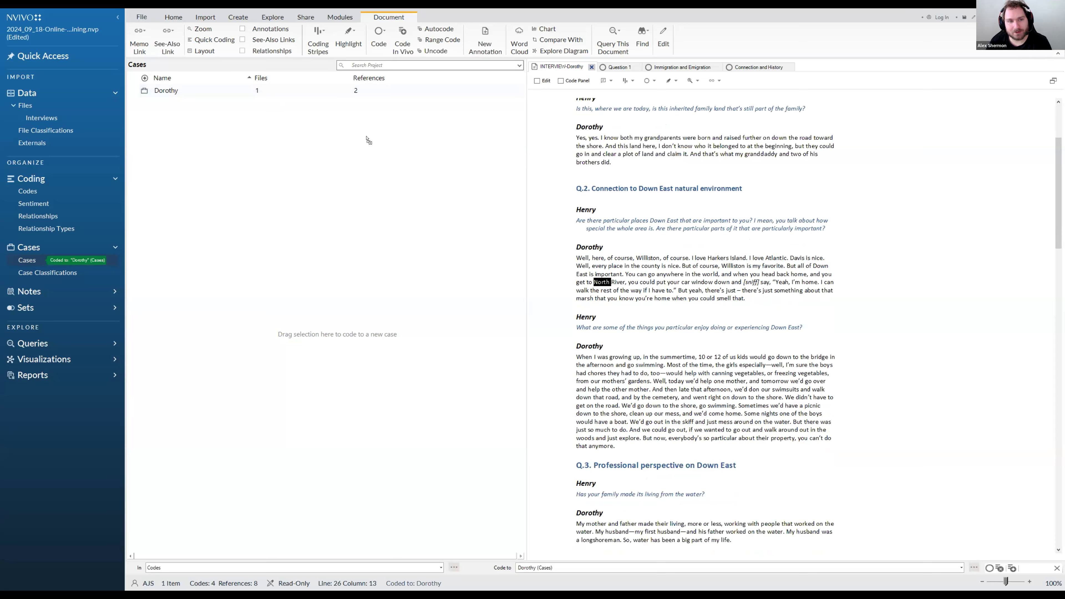
triple_click(604, 282)
key(ctrl+q)
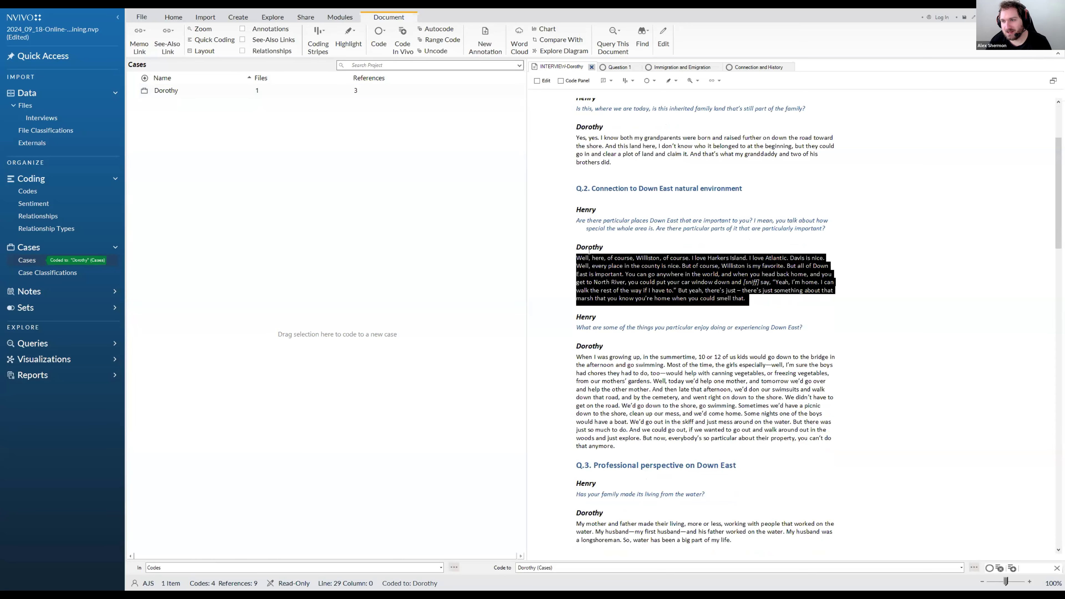
scroll(589, 251, down, 3)
click(638, 268)
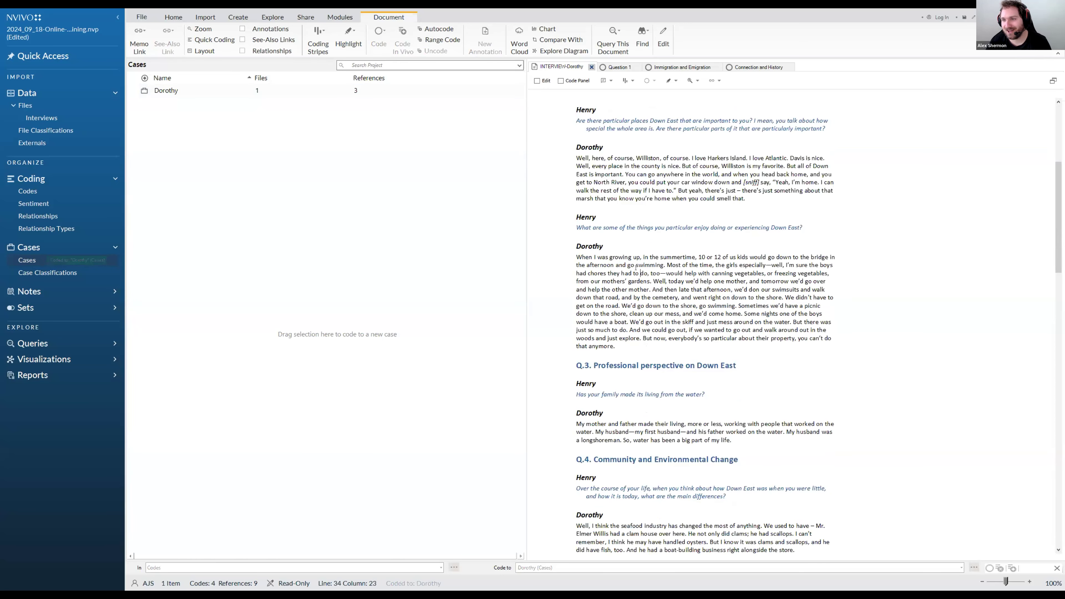
triple_click(636, 268)
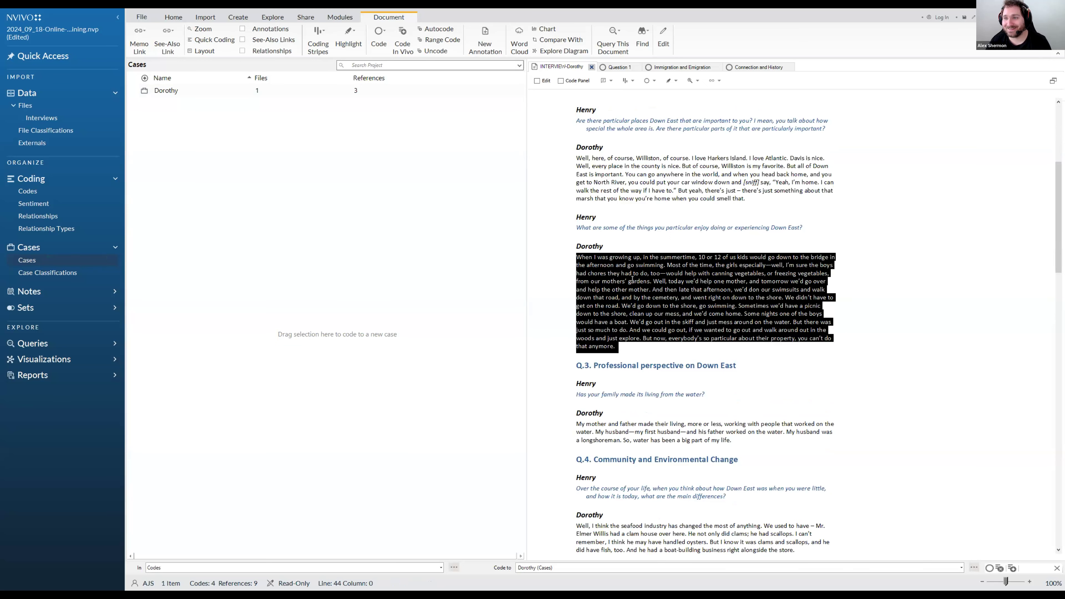
key(ctrl+q)
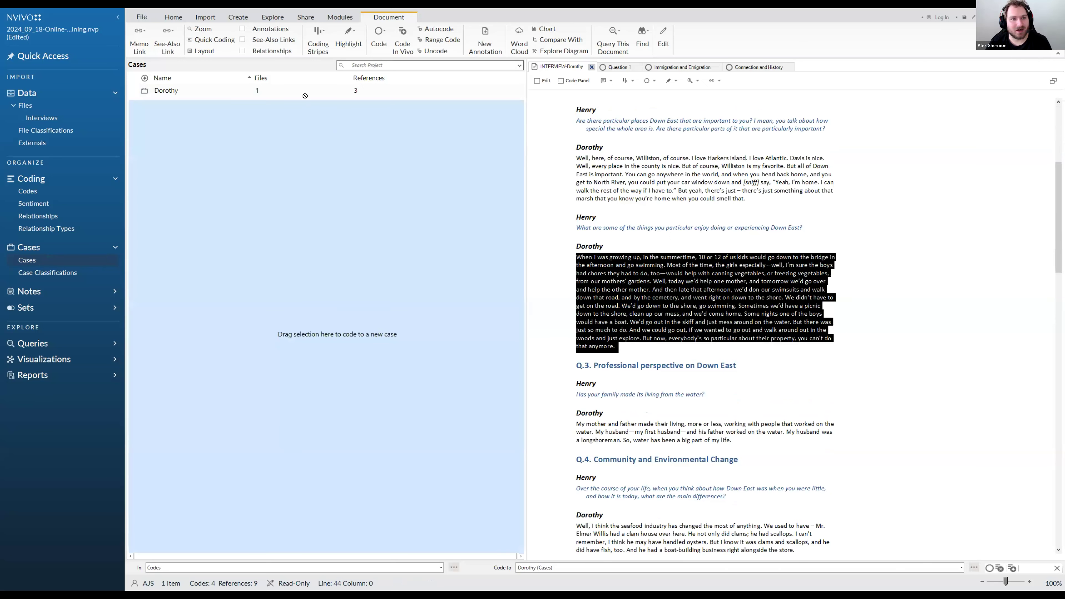
Code the interviewee's answer under Q.3 Professional perspective on Down East to the case.
scroll(583, 220, down, 3)
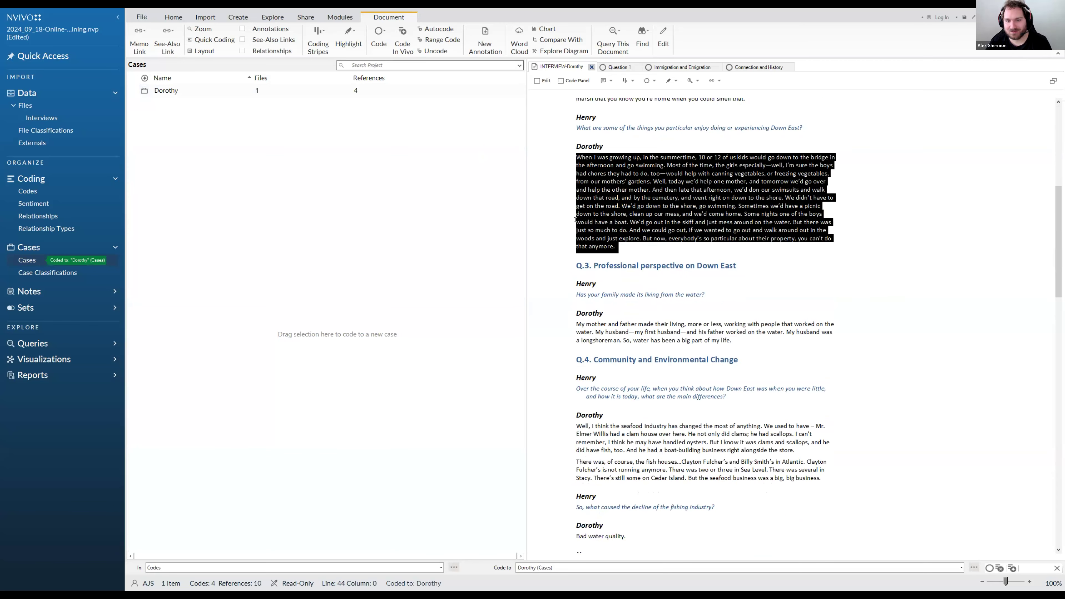
triple_click(605, 232)
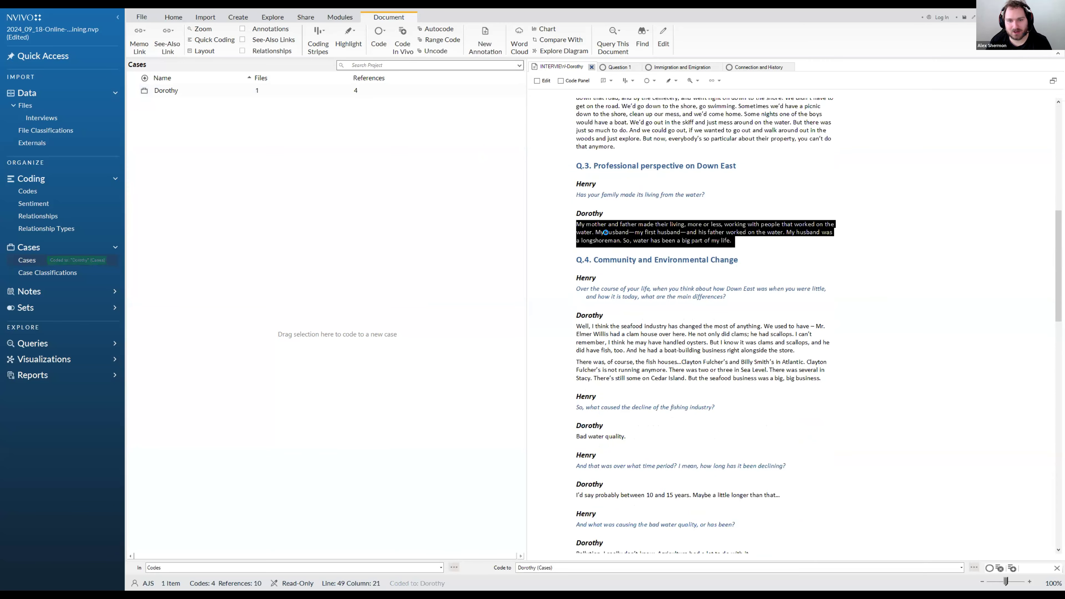
click(627, 241)
triple_click(627, 240)
drag(627, 240, 166, 90)
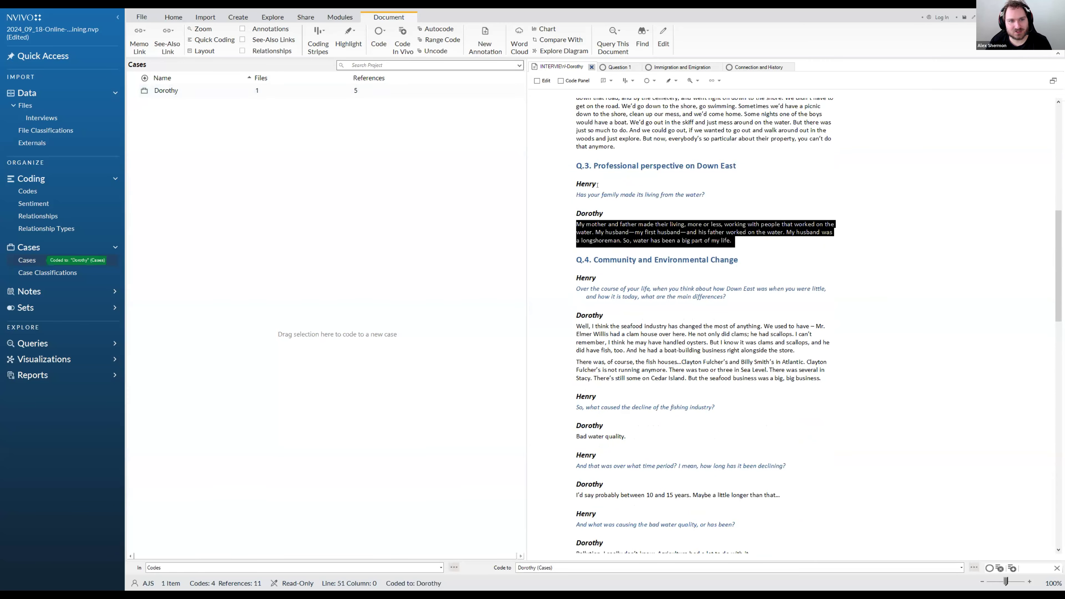
Code the two seafood industry paragraphs and the "Bad water quality." answer under Q.4 to the interviewee's case.
scroll(642, 242, down, 2)
triple_click(642, 242)
drag(642, 243, 166, 90)
click(615, 282)
triple_click(616, 282)
drag(616, 282, 401, 113)
scroll(599, 238, down, 2)
double_click(599, 238)
triple_click(599, 238)
drag(599, 238, 378, 110)
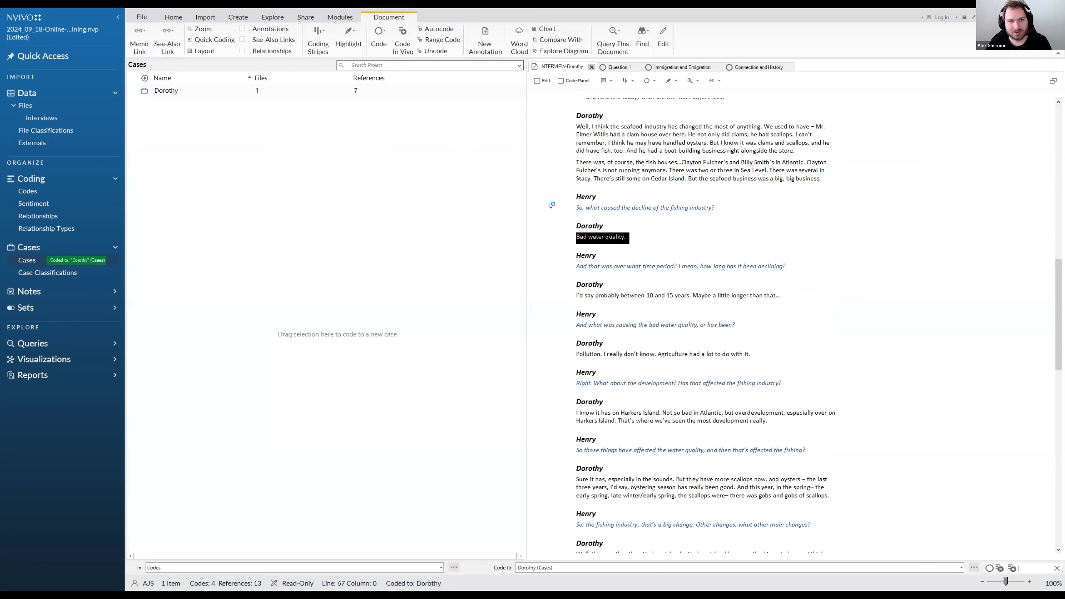
Code the Q.4 answers about the 10 to 15 year decline and about pollution to the interviewee's case.
scroll(643, 259, down, 1)
triple_click(644, 228)
drag(644, 228, 361, 121)
scroll(636, 253, down, 1)
triple_click(636, 254)
drag(637, 253, 350, 101)
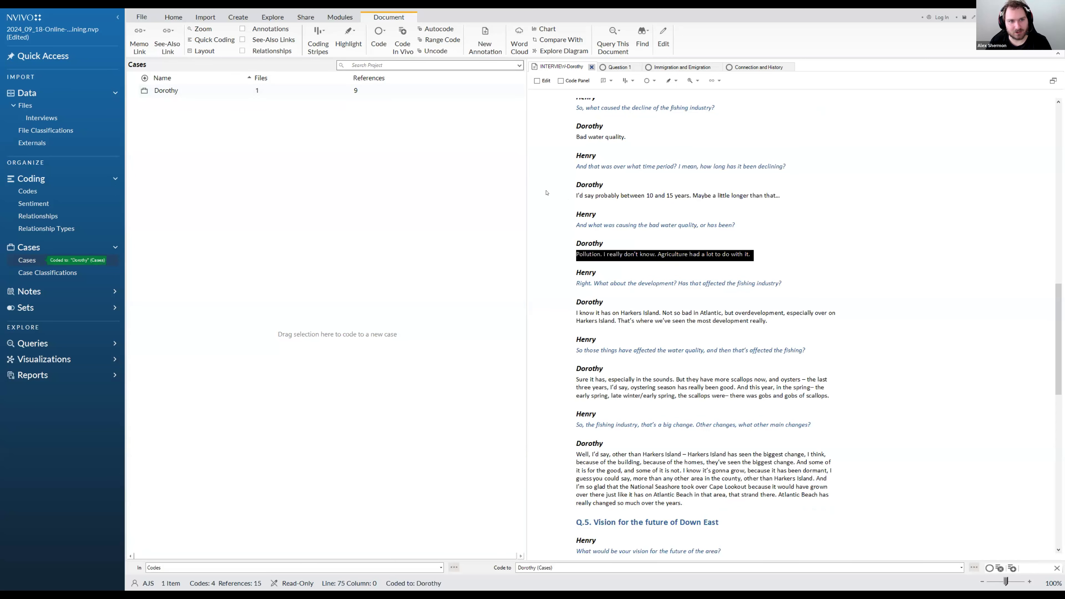
Code the Q.4 answers about overdevelopment on Harkers Island and about scallops and oysters to the interviewee's case.
scroll(629, 252, down, 3)
double_click(606, 220)
triple_click(607, 221)
drag(606, 220, 369, 92)
drag(825, 288, 361, 93)
triple_click(635, 288)
Code the last Q.4 answer, on other main changes around Harkers Island, to the interviewee's case.
scroll(671, 294, down, 3)
double_click(614, 271)
click(614, 271)
double_click(590, 244)
double_click(588, 263)
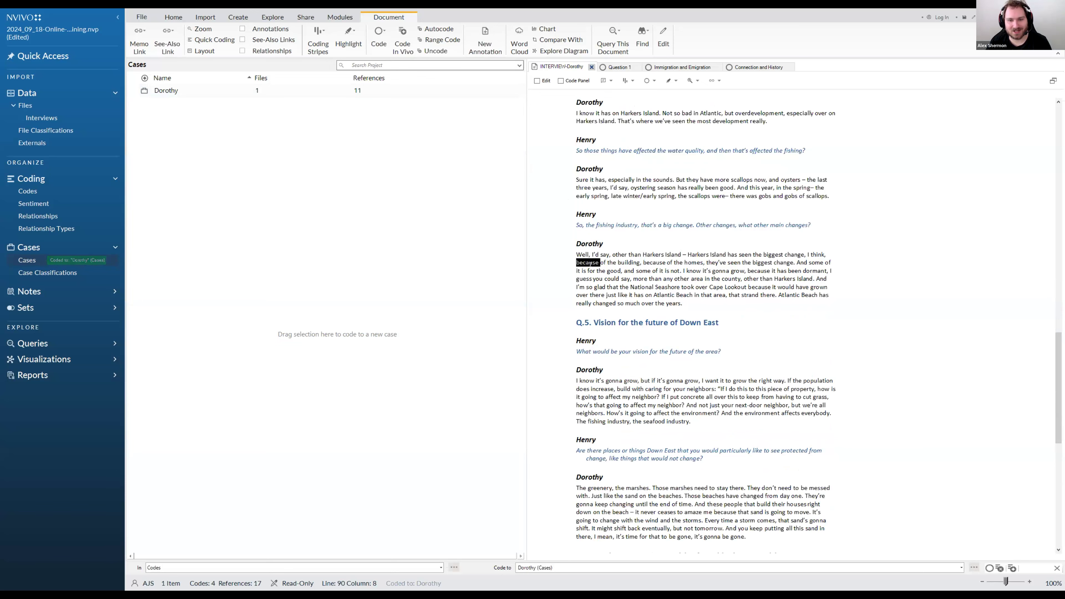
triple_click(590, 263)
drag(590, 263, 361, 93)
Code both answers under Q.5 Vision for the future of Down East to the interviewee's case.
scroll(625, 256, down, 3)
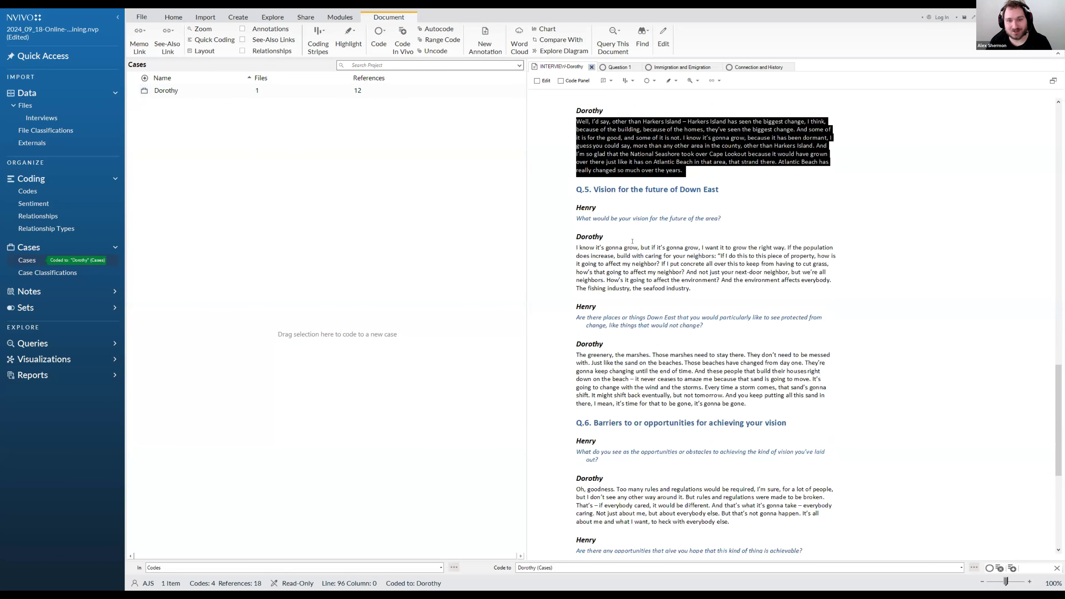
triple_click(626, 255)
drag(559, 214, 361, 93)
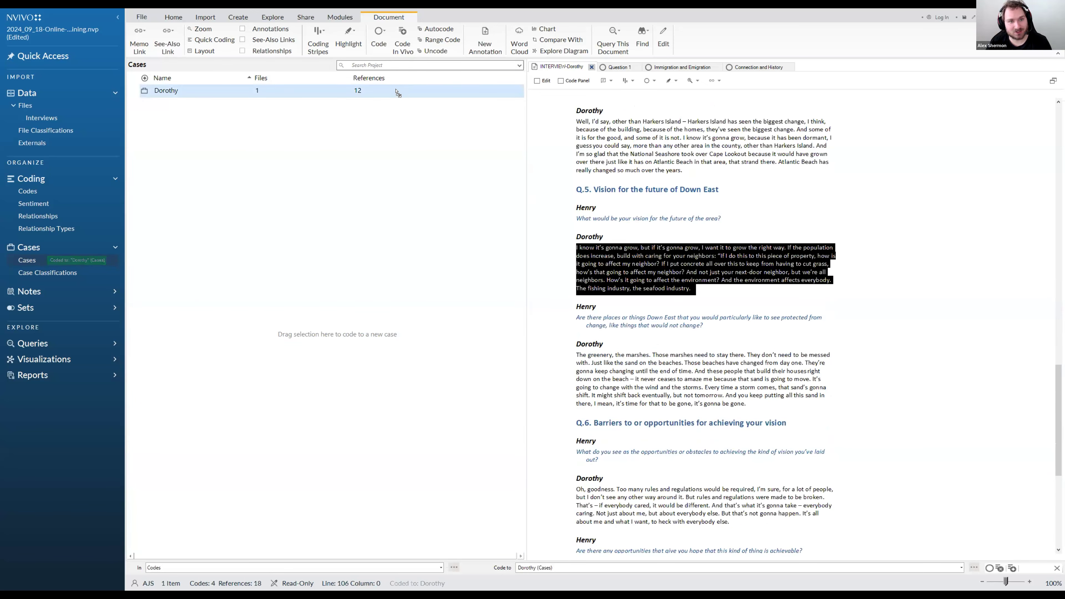
scroll(640, 225, down, 3)
triple_click(639, 226)
drag(640, 226, 362, 93)
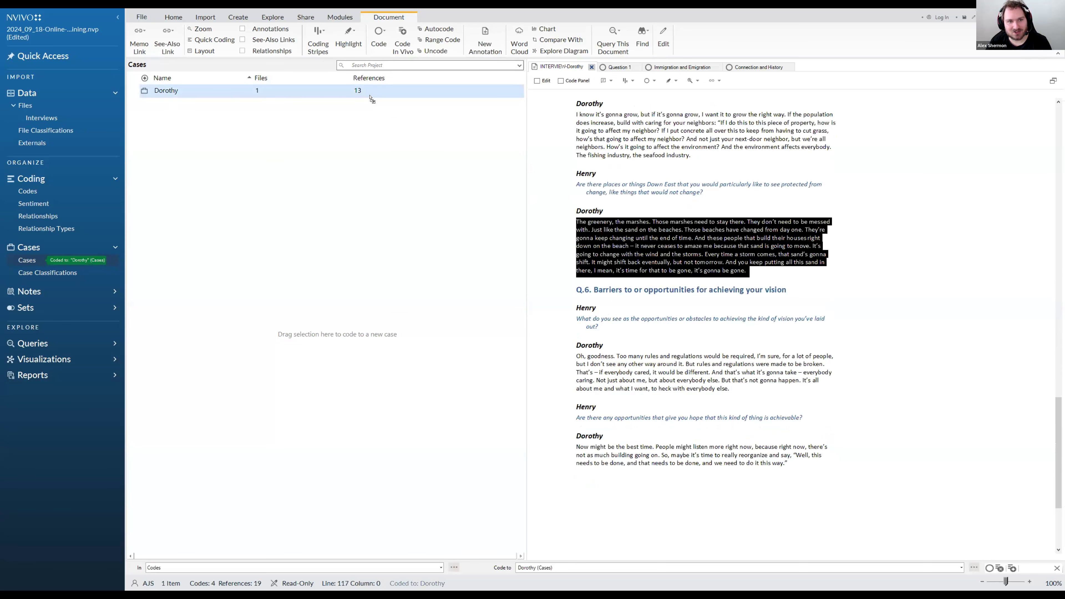
Code both answers under Q.6 Barriers to or opportunities for achieving your vision to the interviewee's case.
scroll(636, 240, down, 3)
triple_click(636, 240)
drag(636, 240, 376, 90)
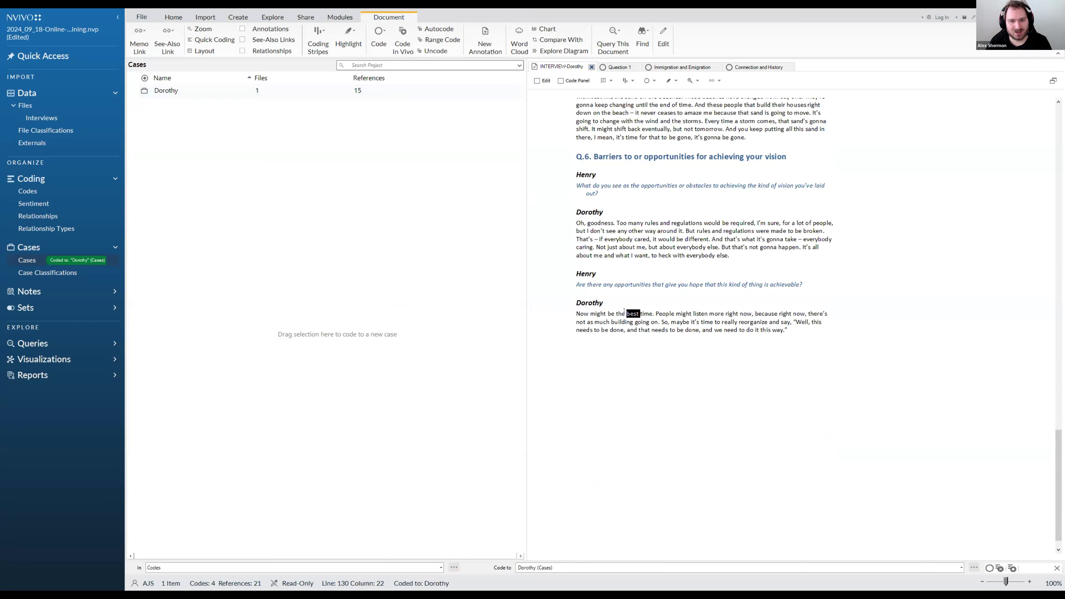
triple_click(633, 313)
drag(634, 313, 368, 90)
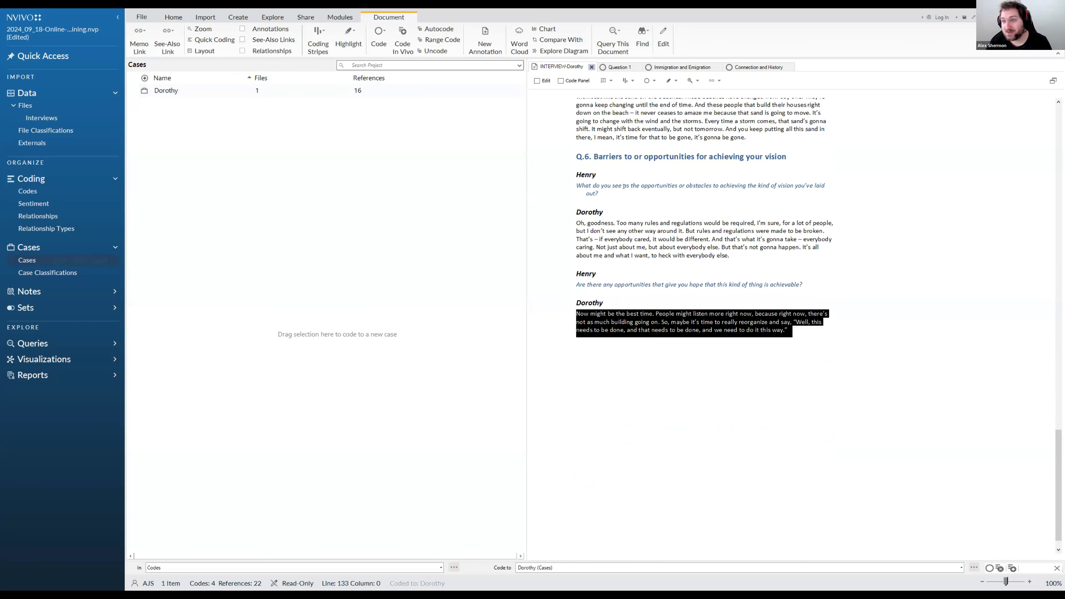
Open the first transcript in the Interviews folder and show the case list beside it.
scroll(904, 273, up, 15)
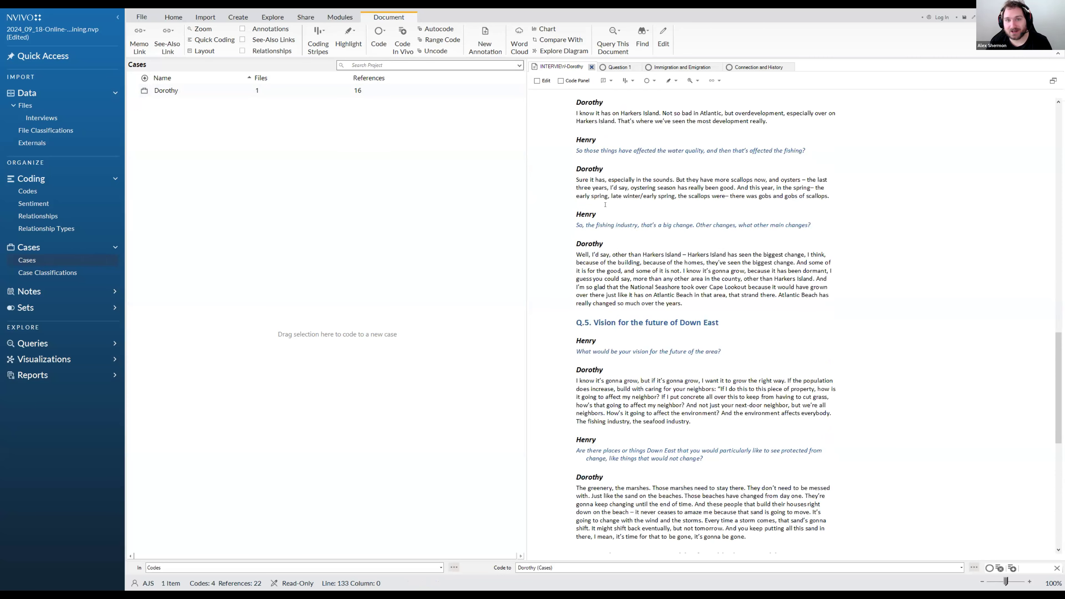
scroll(605, 204, up, 20)
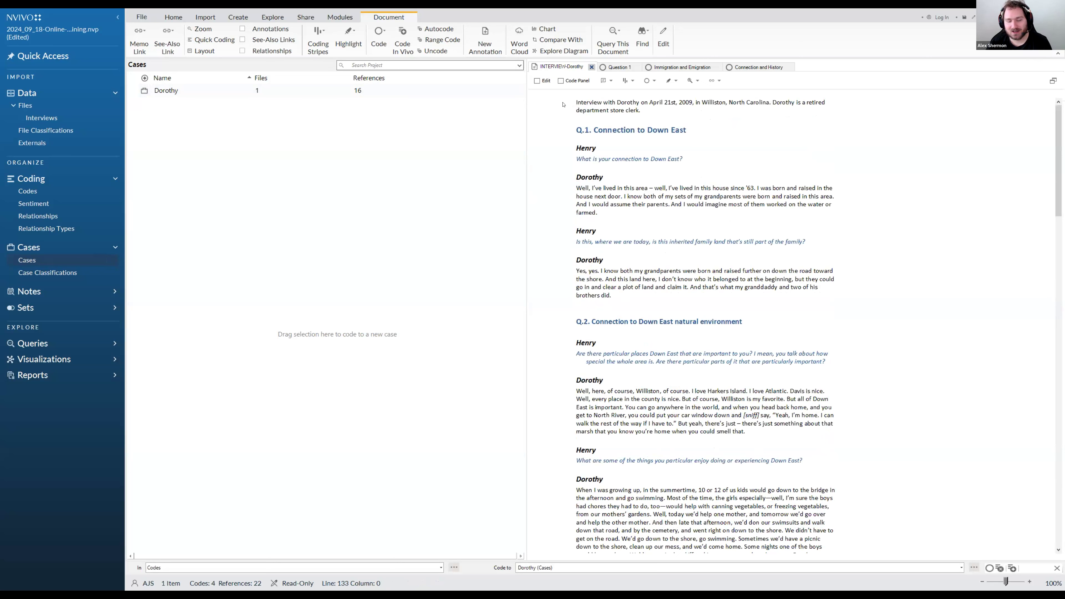
click(49, 120)
click(187, 93)
double_click(187, 92)
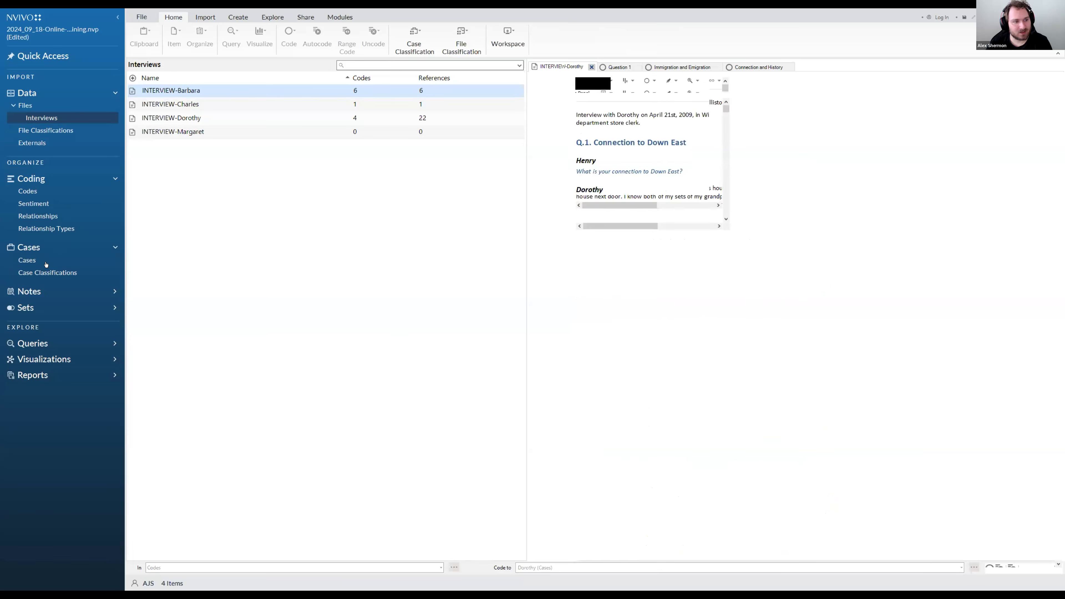
click(27, 260)
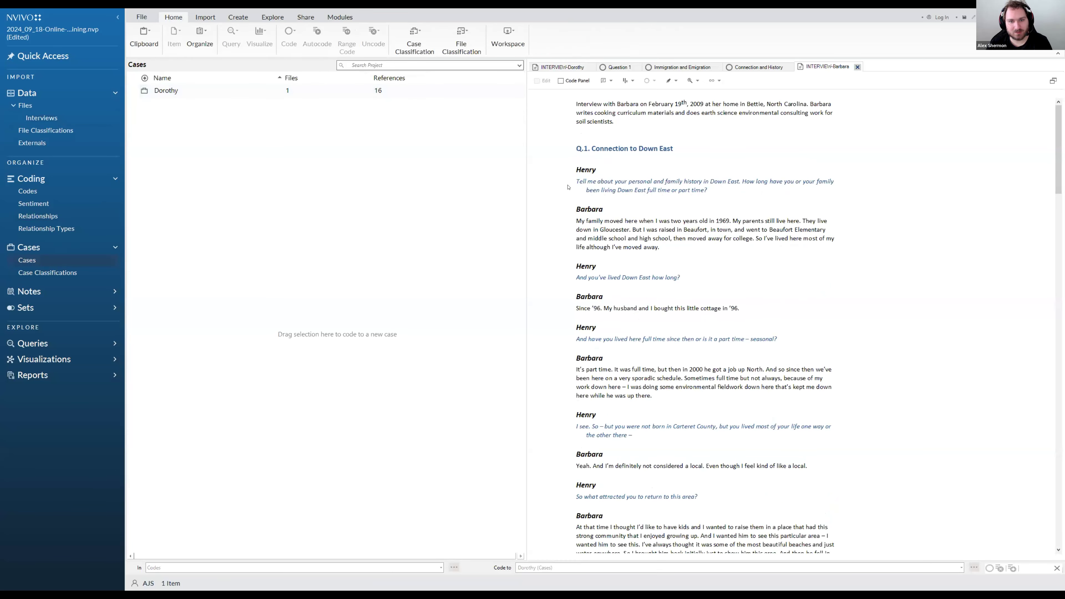
Code the second interviewee's first Q.1 answer to a new case named with that interviewee's first name.
triple_click(642, 240)
drag(642, 240, 401, 173)
text(Barbara)
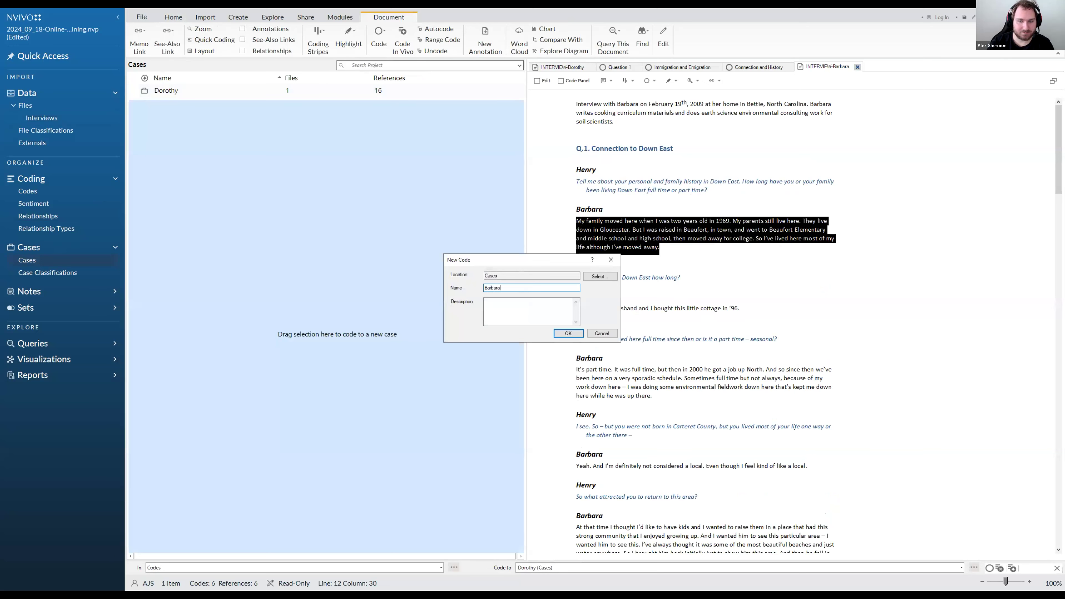
click(569, 333)
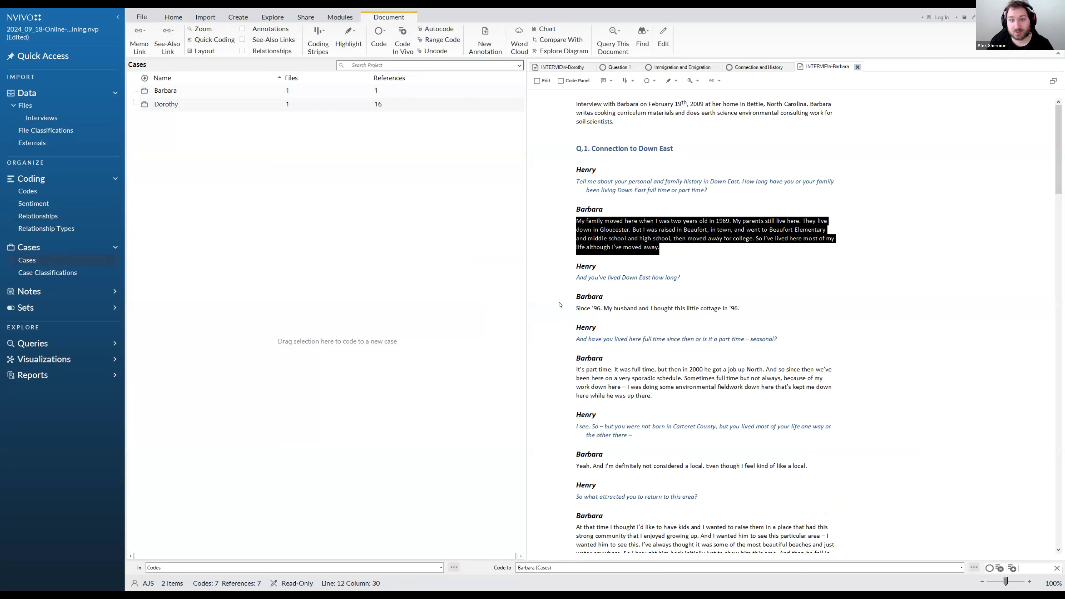
click(212, 126)
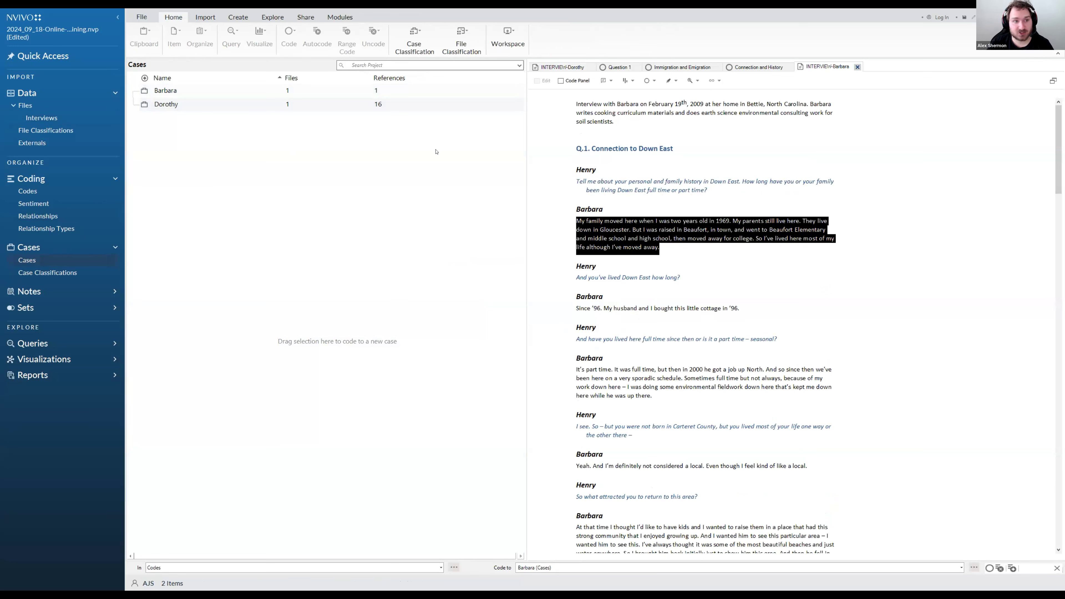
Code the second interviewee's second, third and fourth Q.1 Connection to Down East answers to that interviewee's case.
drag(588, 227, 365, 91)
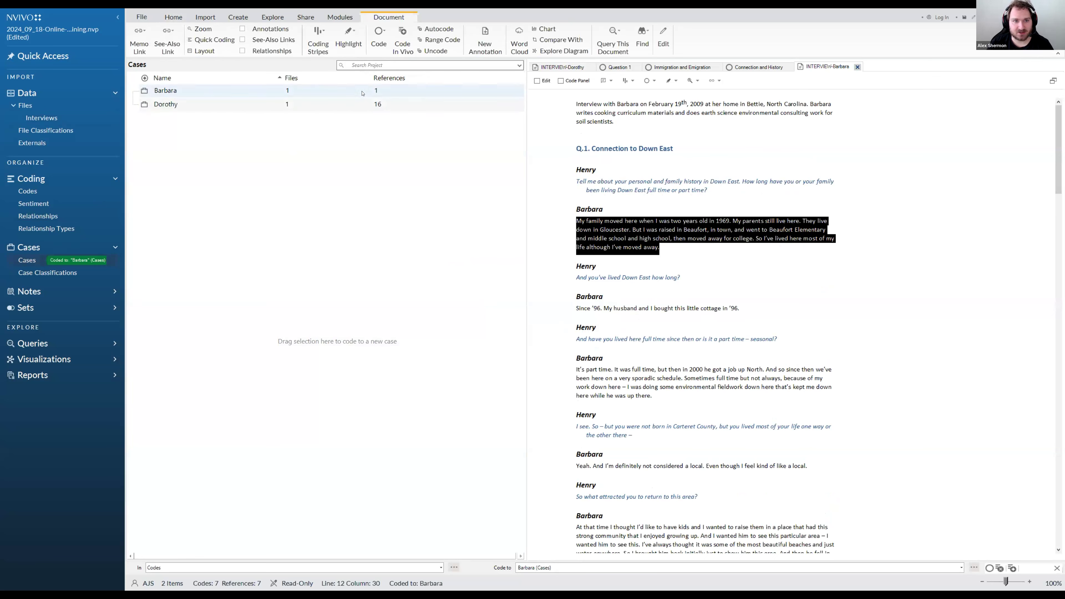
drag(604, 308, 166, 91)
scroll(671, 293, down, 3)
drag(642, 270, 426, 94)
triple_click(631, 268)
scroll(692, 294, down, 3)
double_click(629, 269)
triple_click(629, 268)
drag(630, 269, 387, 91)
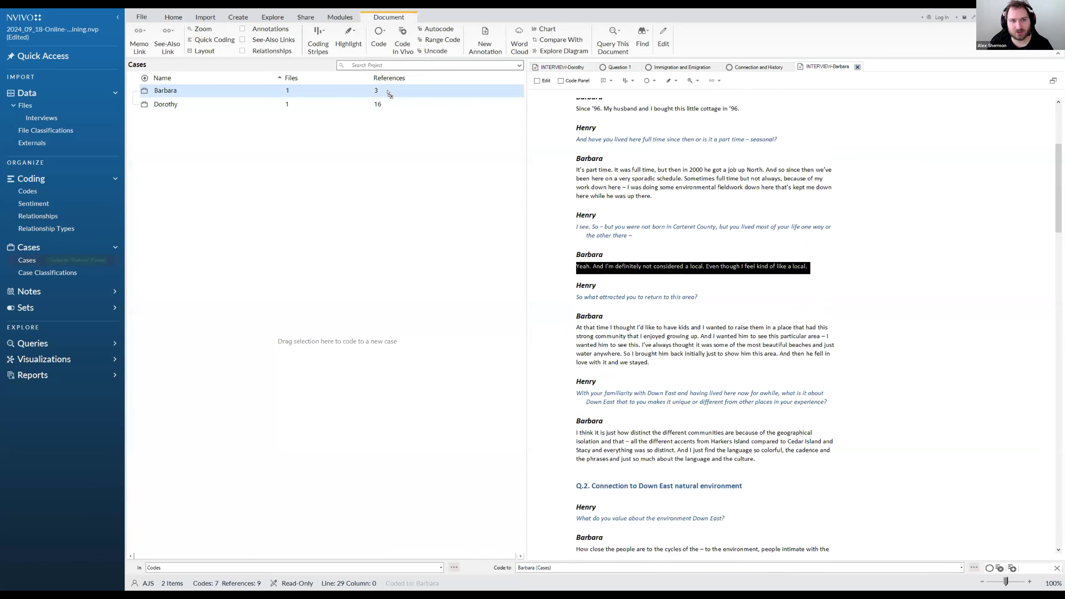
Code the last two Q.1 answers, on returning to the area and what makes Down East unique, to the second interviewee's case.
scroll(671, 268, down, 3)
click(642, 270)
triple_click(642, 270)
drag(641, 269, 399, 91)
scroll(615, 233, down, 3)
drag(814, 234, 398, 92)
triple_click(650, 249)
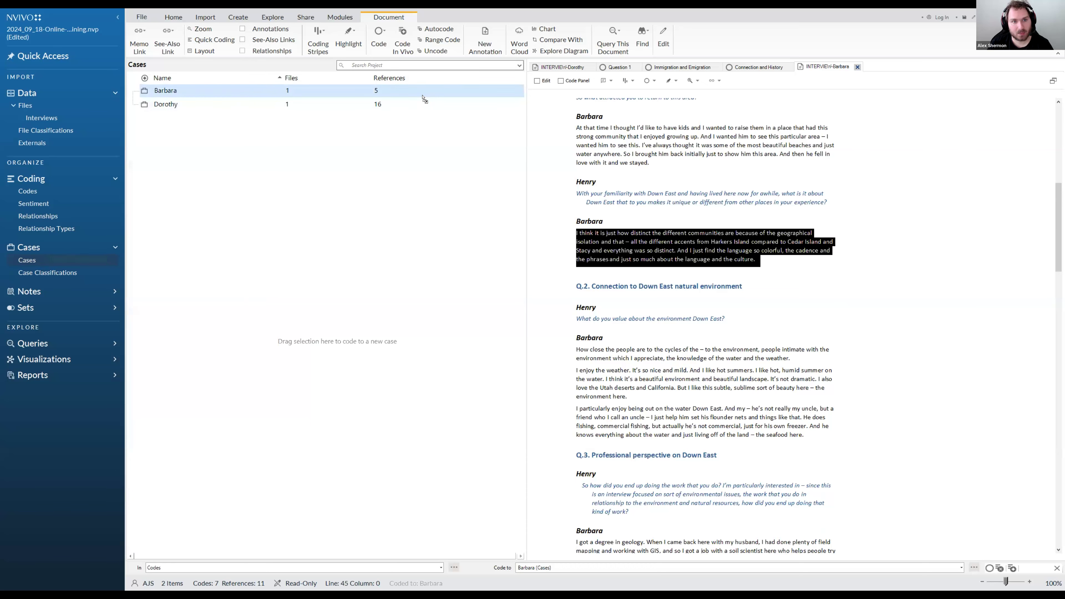
Code all three answer paragraphs under Q.2 Connection to Down East natural environment to the second interviewee's case.
scroll(624, 264, down, 3)
triple_click(610, 219)
drag(630, 224, 385, 95)
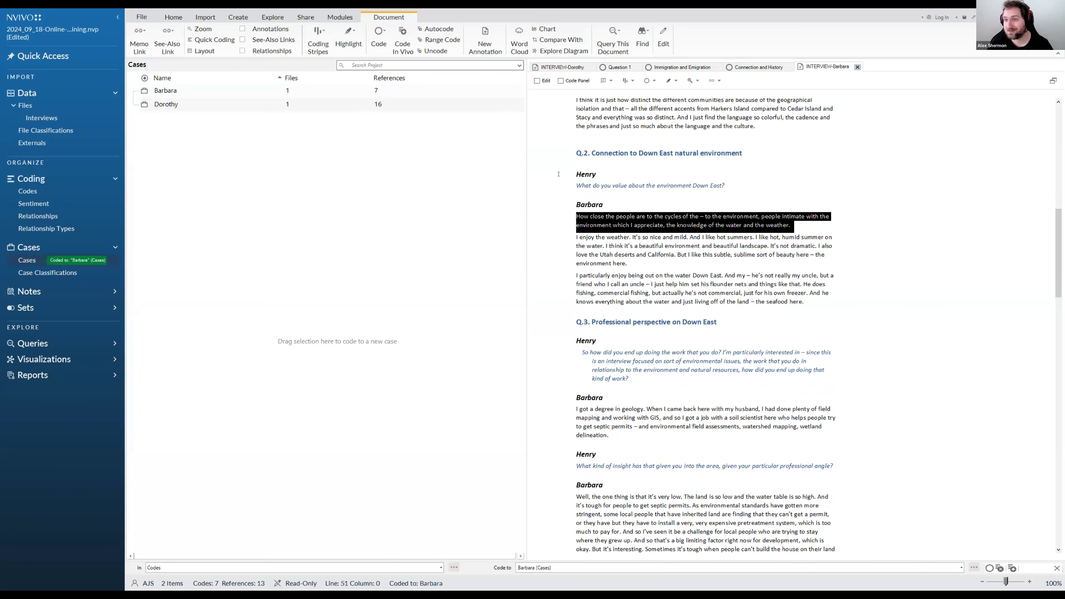
triple_click(606, 253)
drag(606, 254, 398, 92)
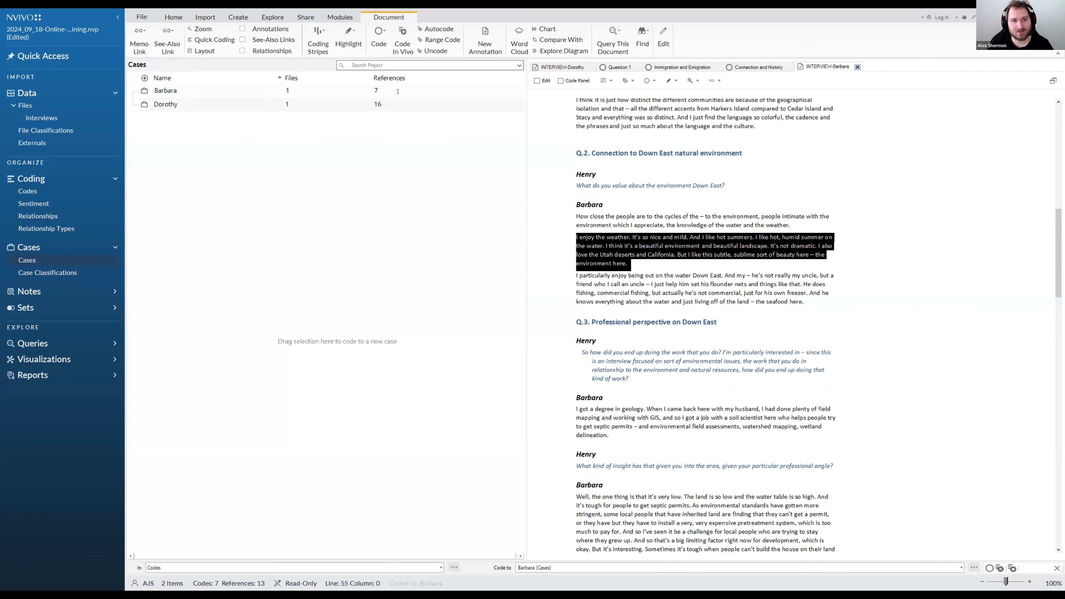
scroll(611, 226, down, 3)
triple_click(611, 225)
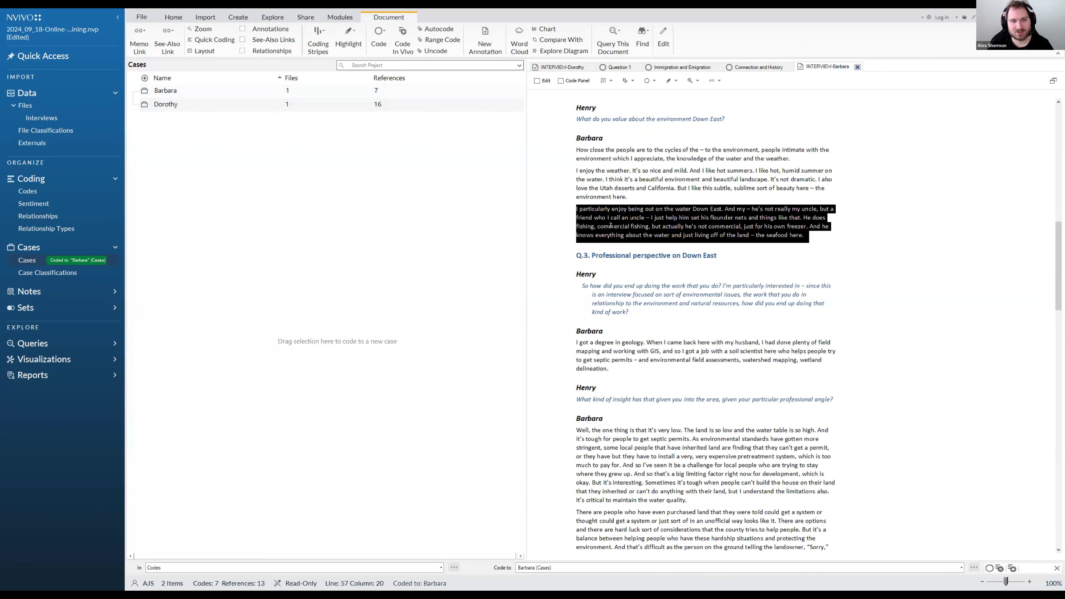
Code the first Q.3 Professional perspective answer and the opening paragraph of the second answer to the second interviewee's case.
scroll(632, 244, down, 3)
triple_click(612, 246)
drag(612, 247, 378, 92)
scroll(630, 258, down, 3)
drag(630, 258, 356, 92)
triple_click(615, 397)
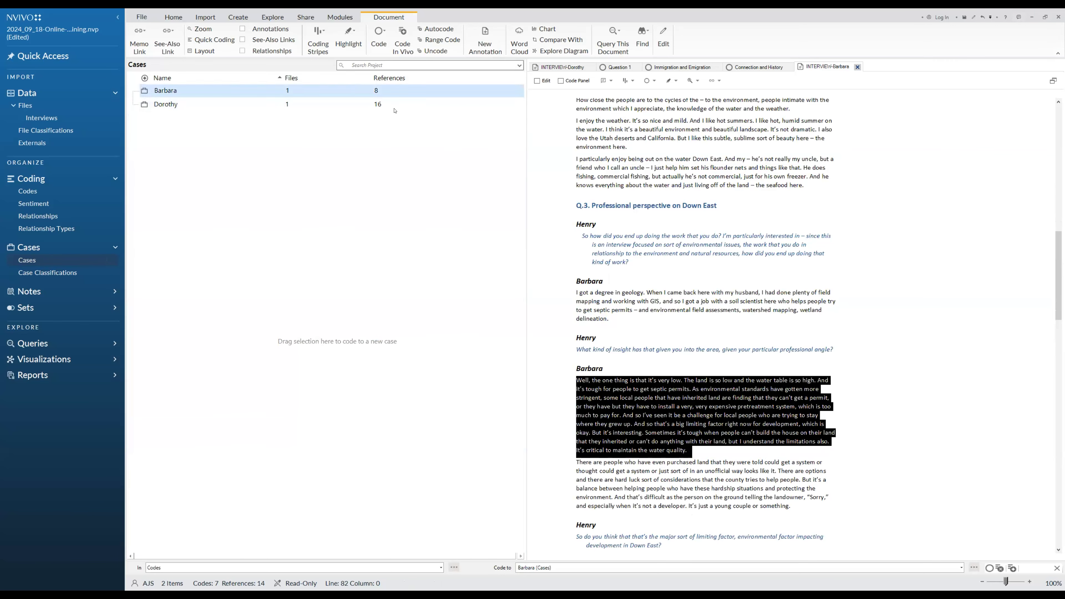
Code the rest of the second Q.3 answer and the third Q.3 answer to the second interviewee's case.
scroll(637, 313, down, 5)
double_click(632, 255)
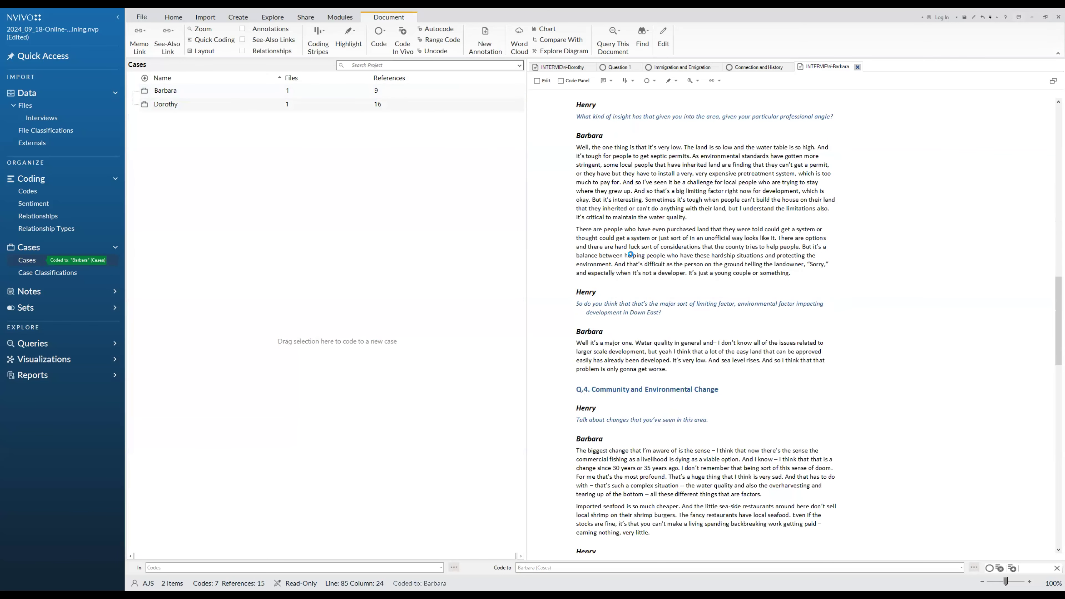
triple_click(631, 257)
scroll(645, 287, down, 3)
triple_click(633, 260)
drag(633, 261, 356, 91)
Code both paragraphs of the first answer under Q.4 Community and Environmental Change to the second interviewee's case.
scroll(535, 173, down, 3)
drag(834, 268, 165, 90)
triple_click(616, 287)
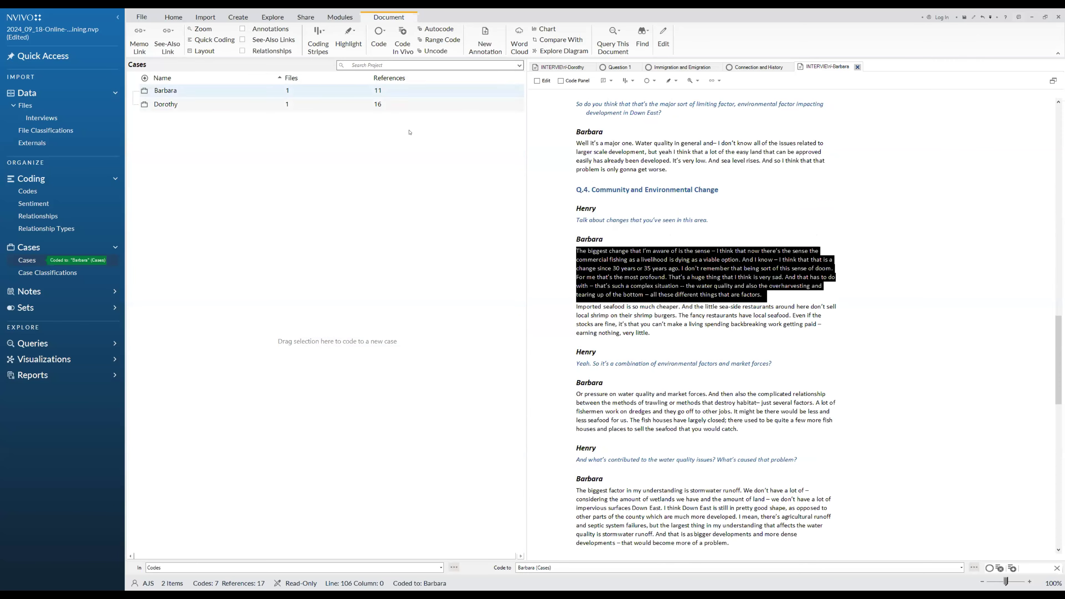
double_click(592, 314)
triple_click(593, 312)
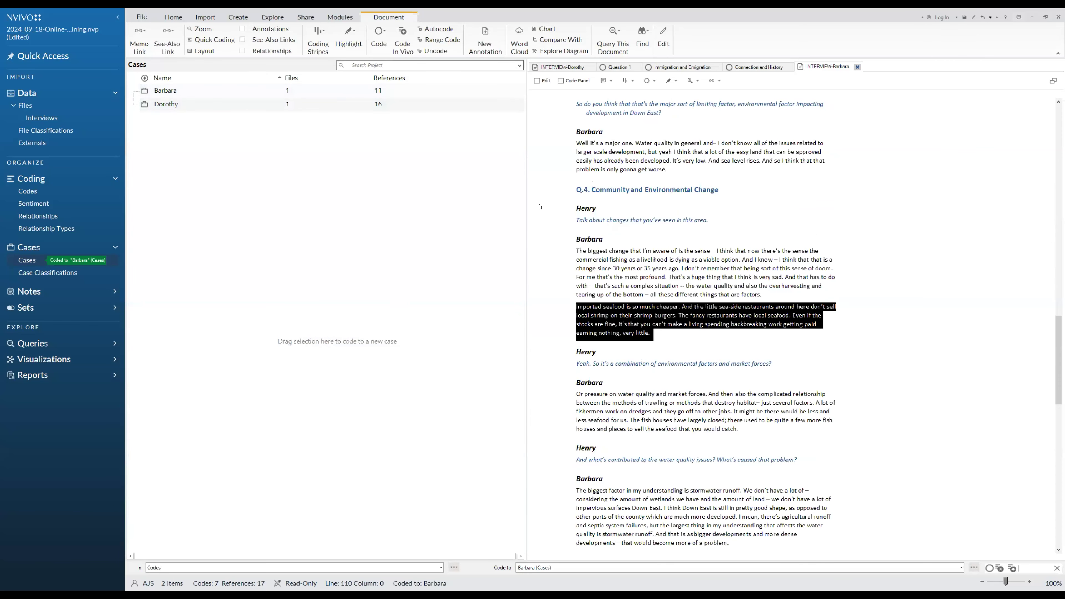
Code the Q.4 answers on market forces and on the causes of water quality issues to the second interviewee's case.
scroll(621, 306, down, 3)
double_click(623, 303)
triple_click(624, 303)
key(ctrl+q)
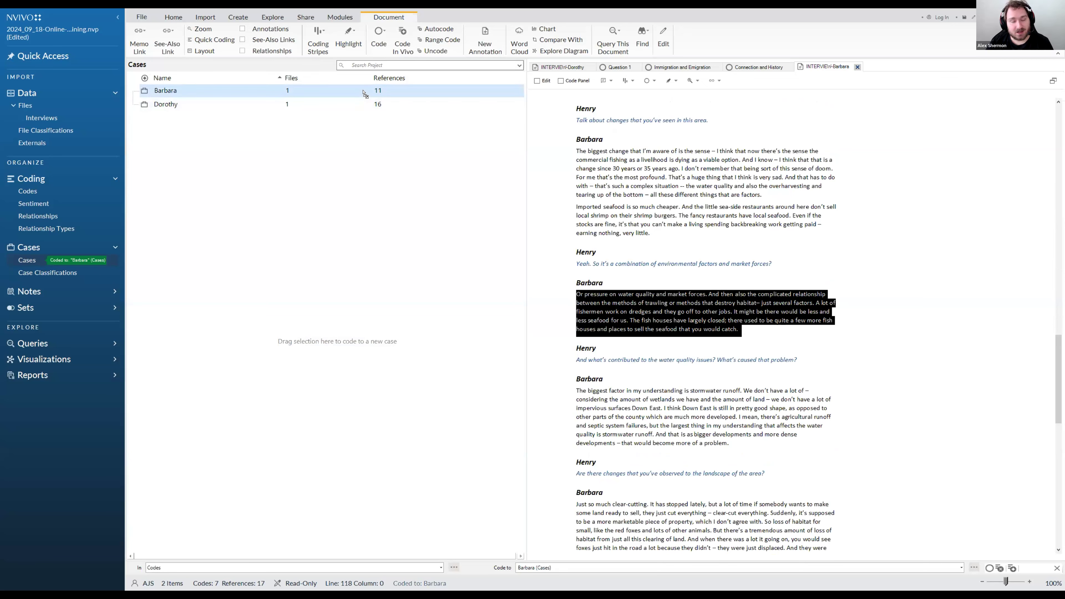
scroll(626, 302, down, 3)
triple_click(638, 300)
key(ctrl+q)
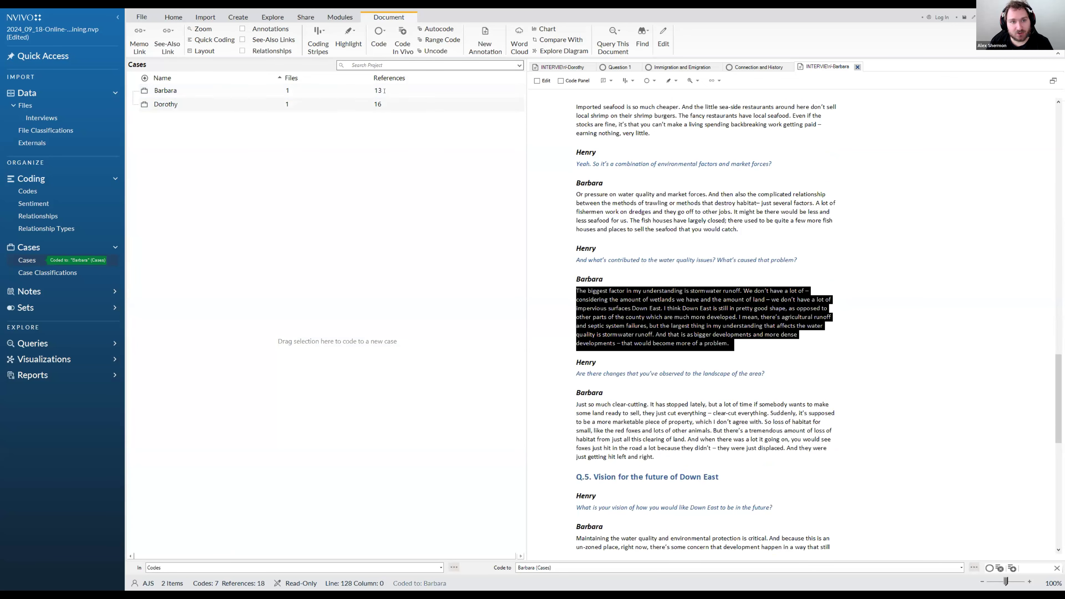
Code the last Q.4 answer, about changes to the landscape, to the second interviewee's case.
scroll(637, 301, down, 3)
click(623, 322)
triple_click(622, 321)
key(ctrl+q)
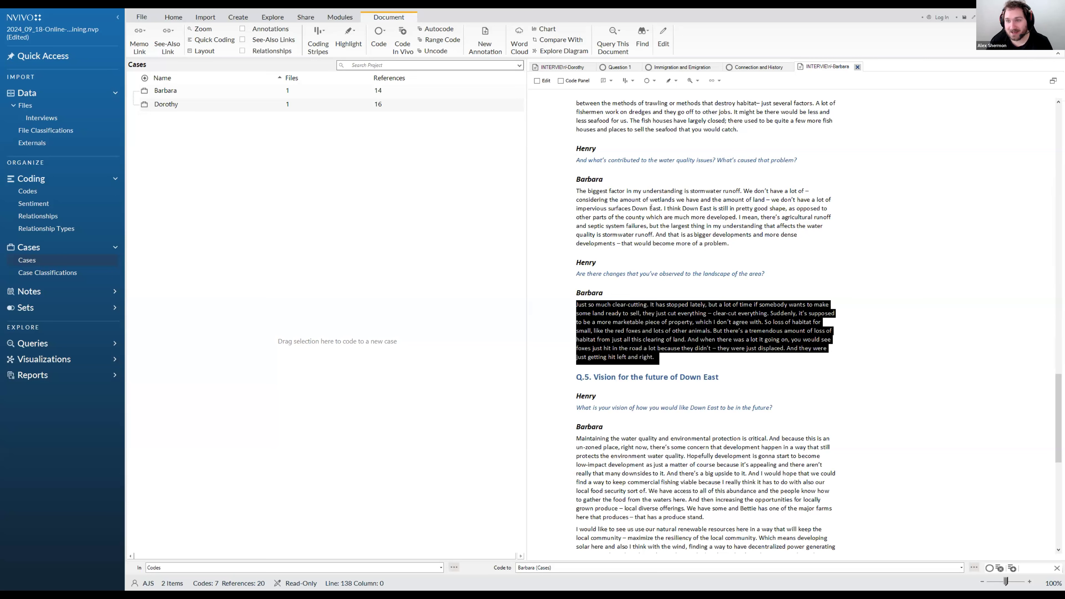
Code the interviewer's Q.4 question about landscape changes, including the speaker name, to the second interviewee's case.
scroll(629, 252, down, 3)
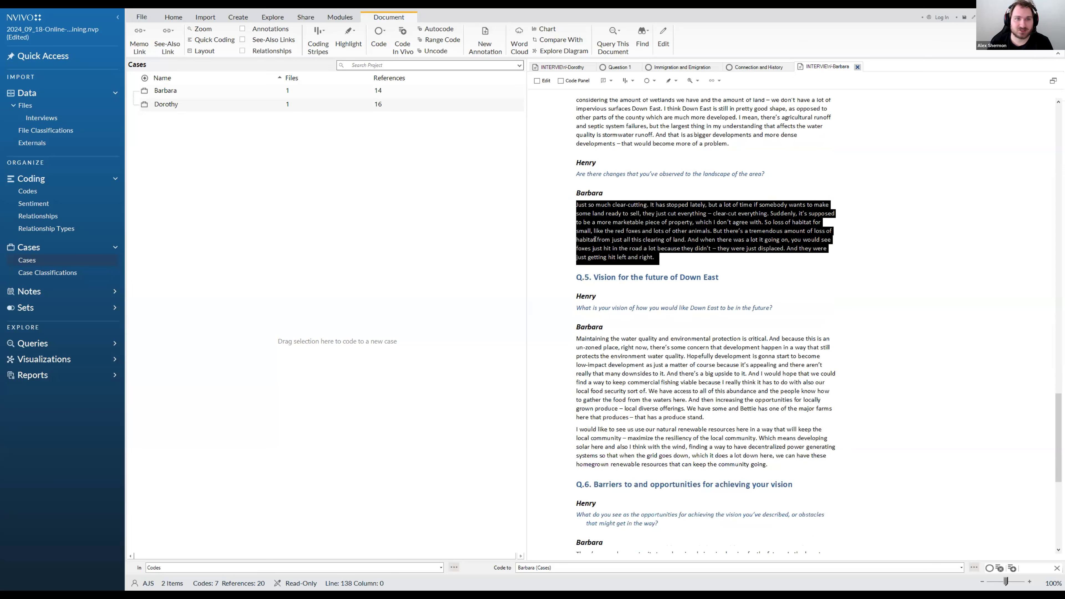
scroll(629, 252, down, 1)
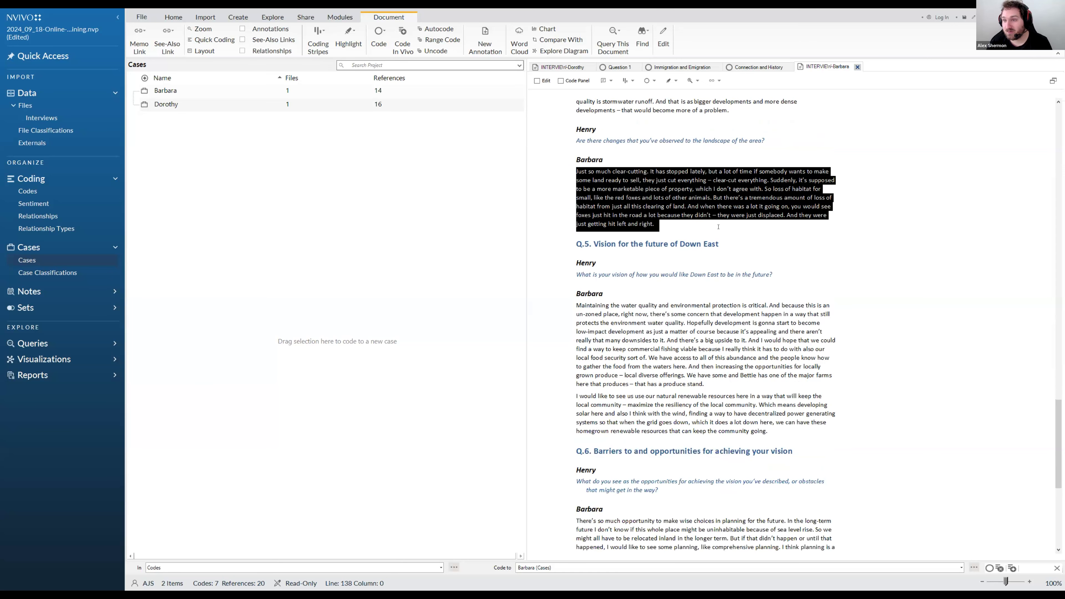
click(657, 185)
scroll(657, 185, up, 2)
drag(764, 208, 294, 91)
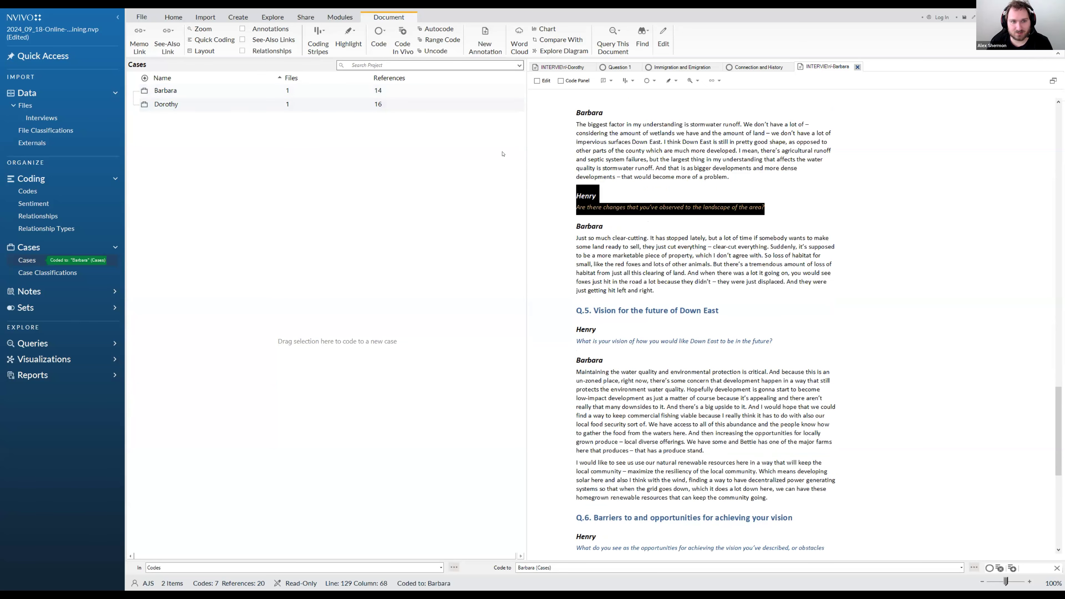
Uncode the interviewer's landscape question from the second interviewee's case.
right_click(588, 199)
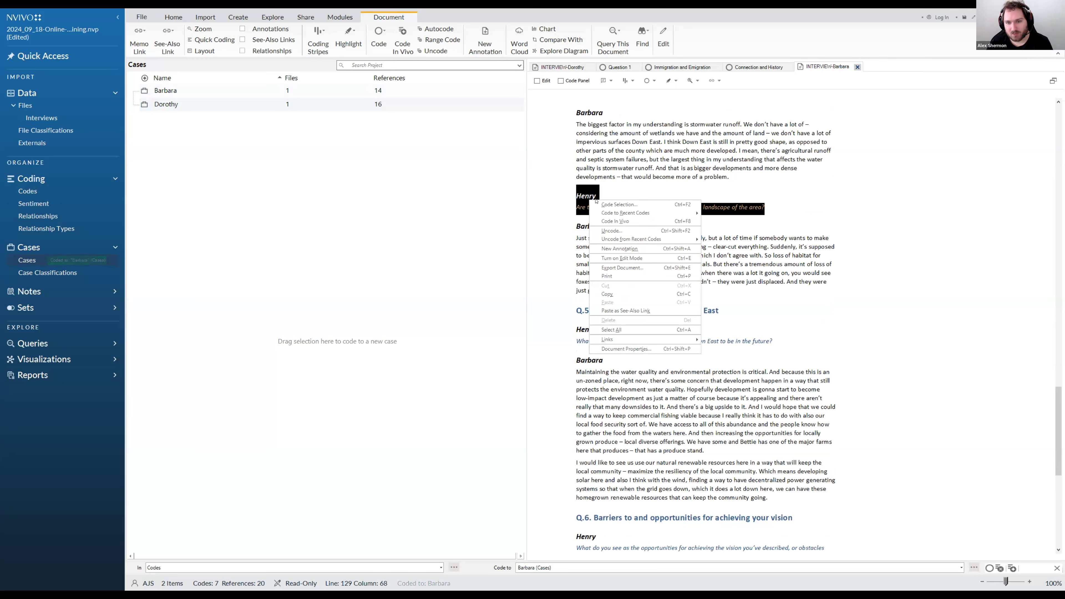
mouse_move(643, 238)
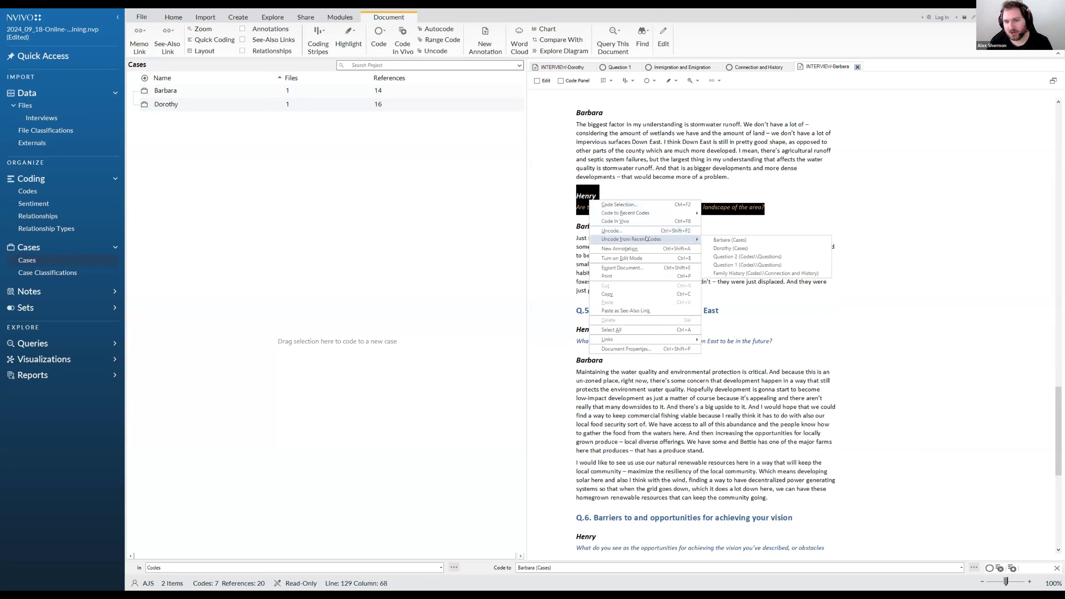
click(729, 240)
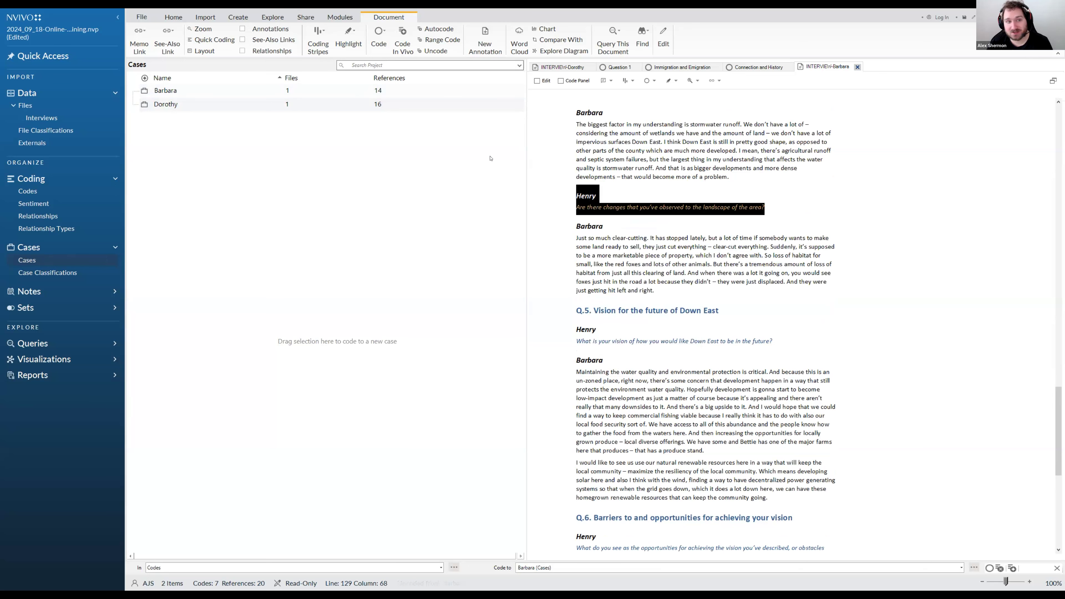
Open the second interviewee's case and show the uncoding options for the text of Reference 3.
click(225, 94)
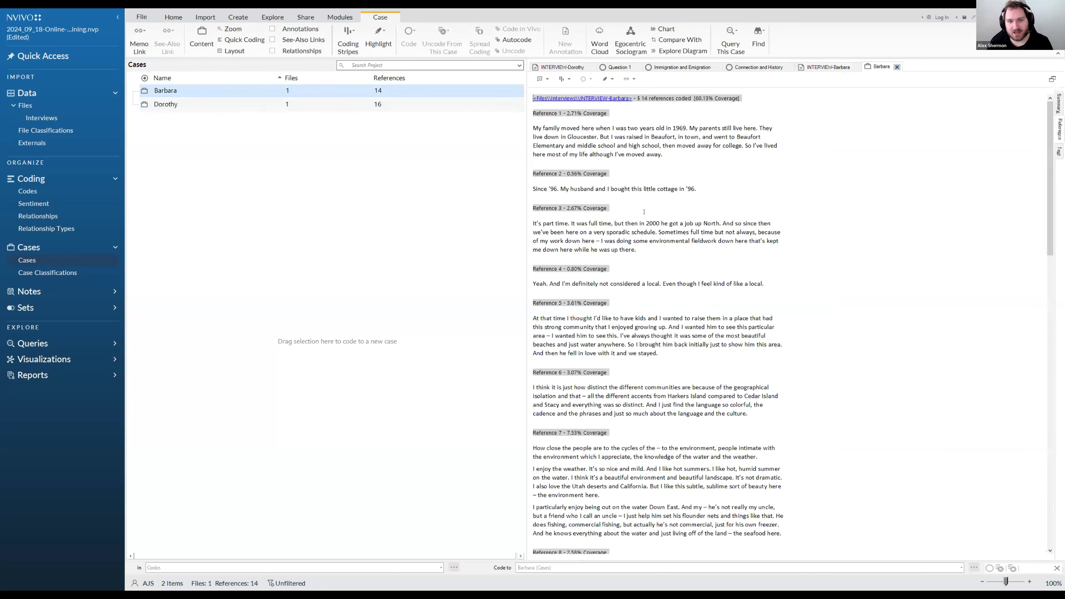
drag(605, 240, 533, 223)
right_click(569, 233)
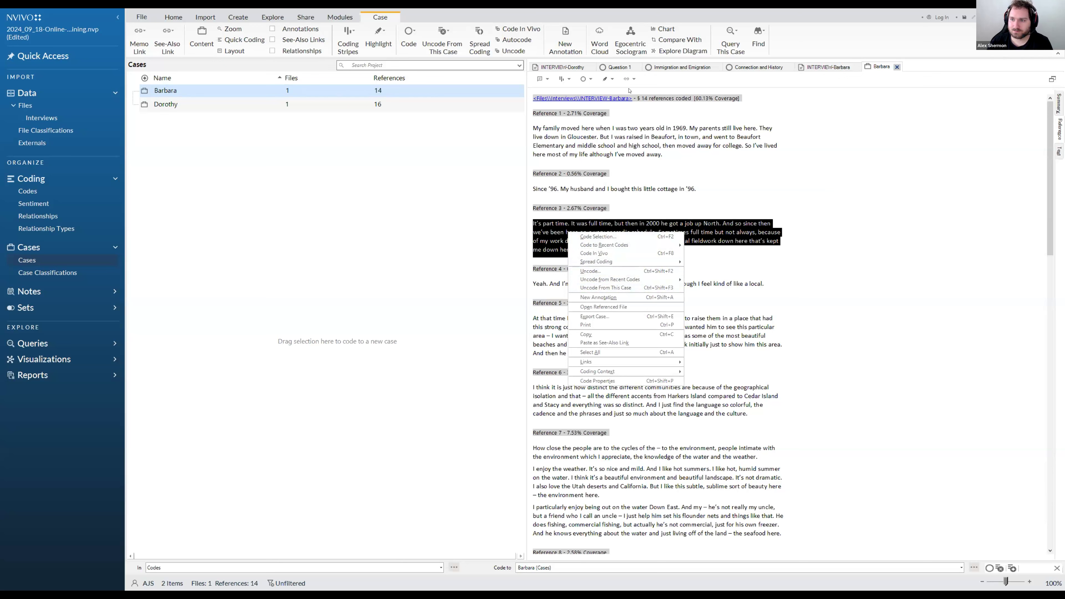
key(Escape)
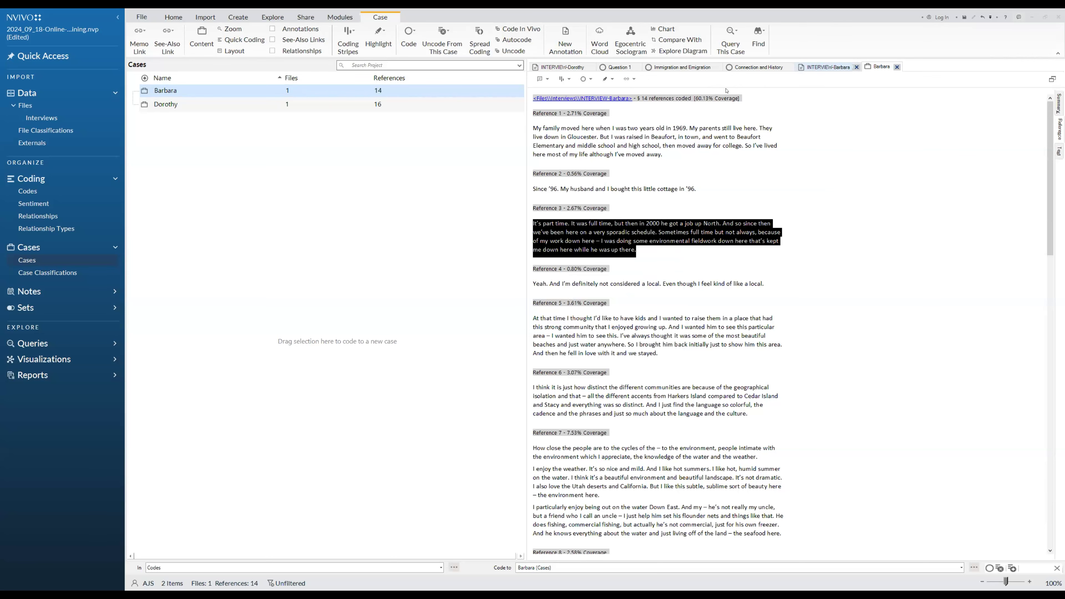
Return to the second interviewee's transcript and code both Q.5 Vision for the future of Down East paragraphs to the case.
click(825, 67)
click(641, 238)
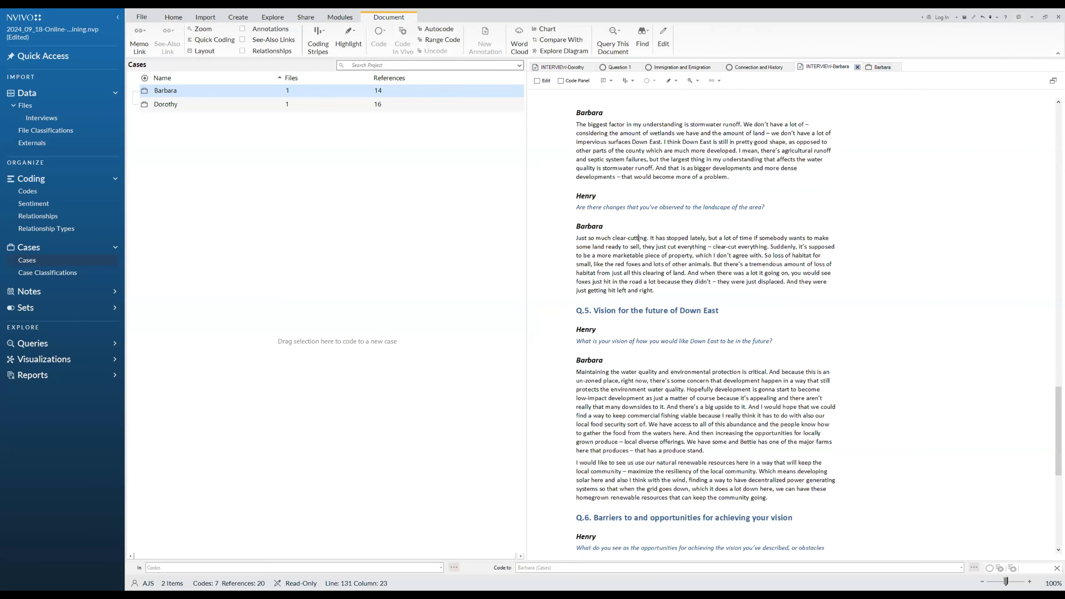
click(453, 178)
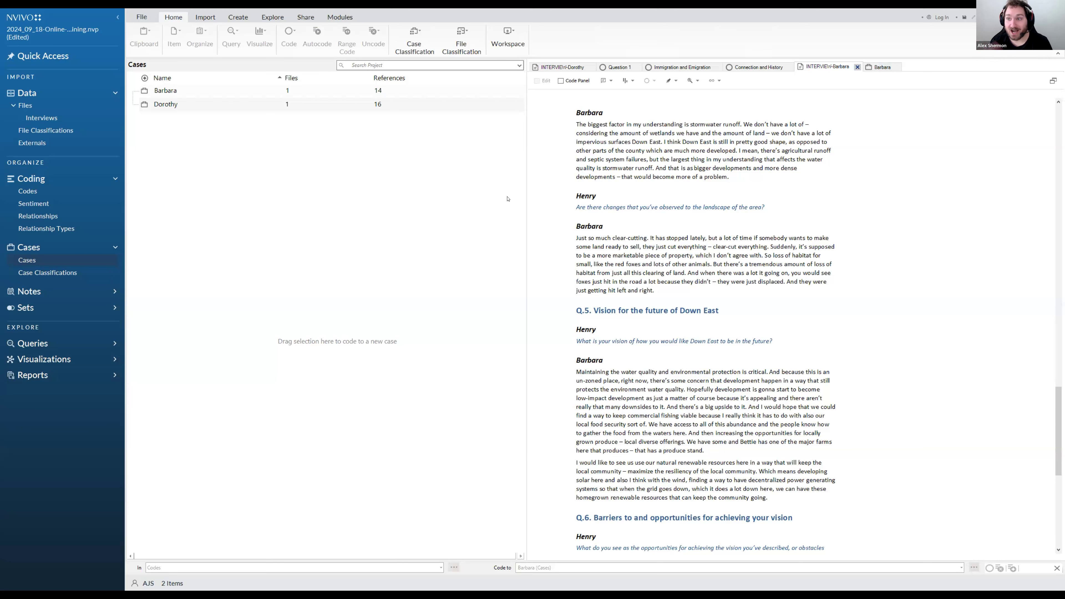
scroll(603, 238, down, 5)
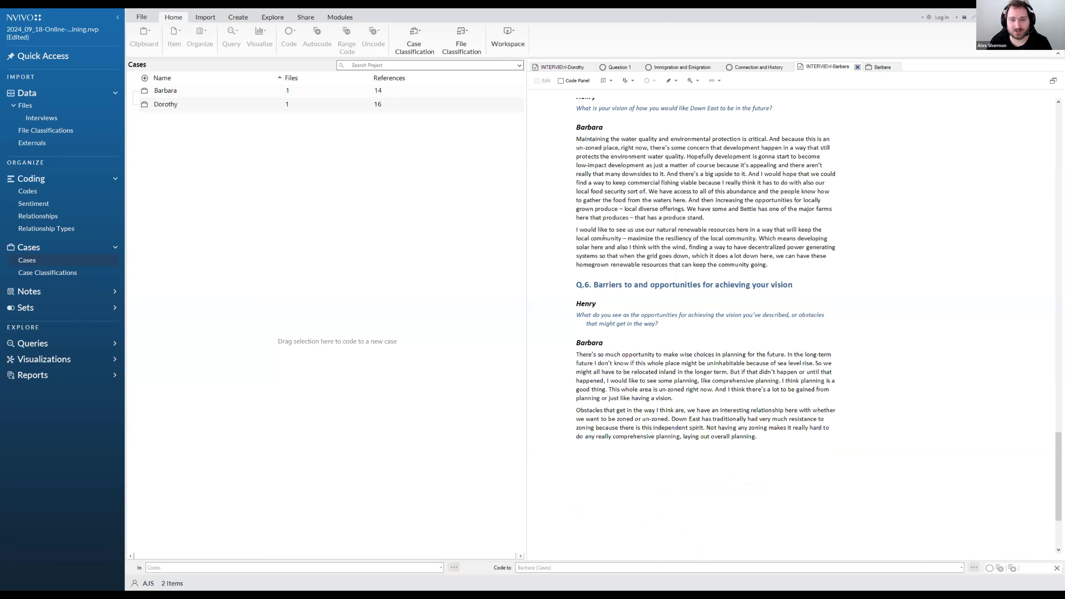
drag(767, 264, 576, 139)
key(ctrl+q)
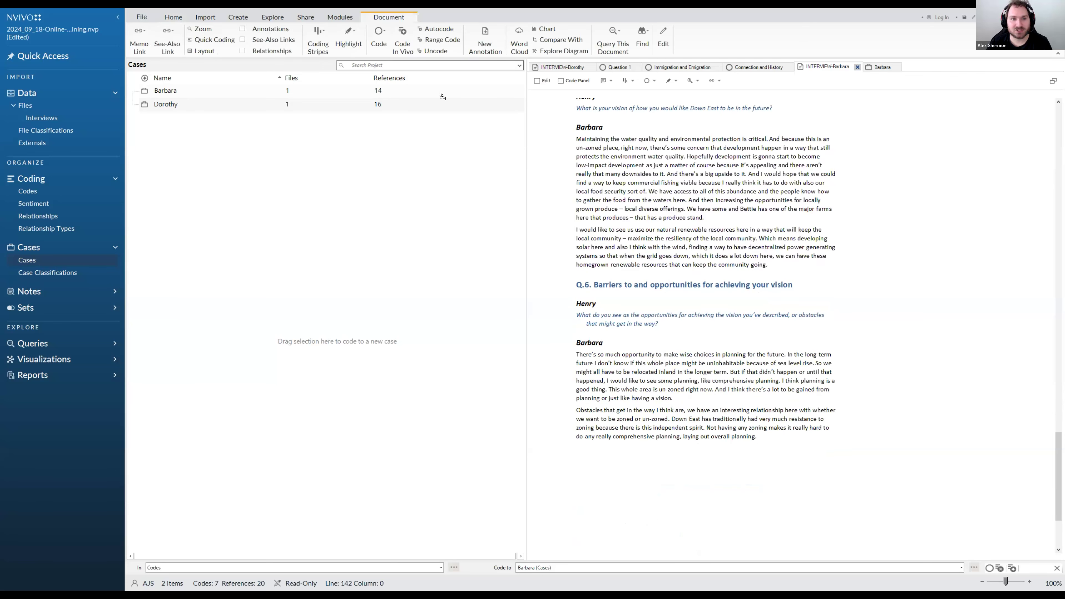
Code both answer paragraphs under Q.6 Barriers to and opportunities for achieving your vision to the second interviewee's case.
scroll(616, 200, down, 3)
triple_click(626, 267)
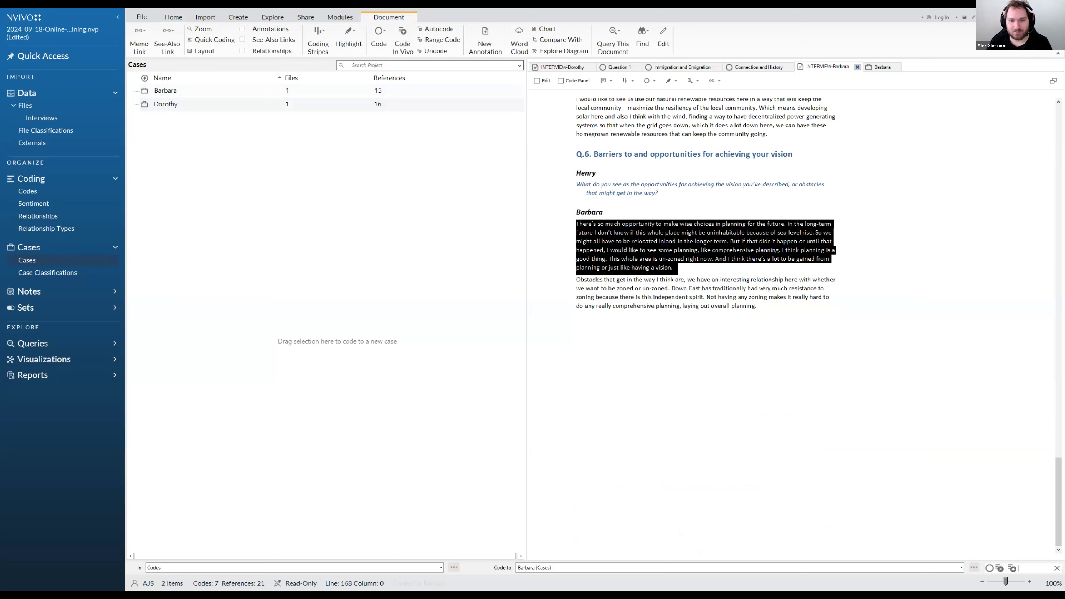
shift+click(758, 306)
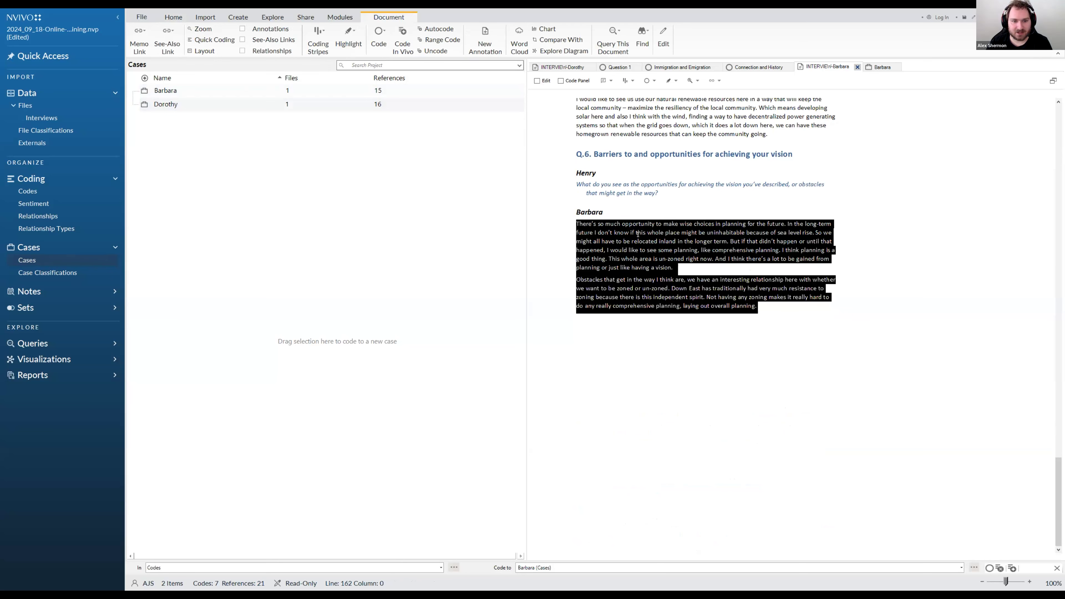
drag(573, 221, 350, 95)
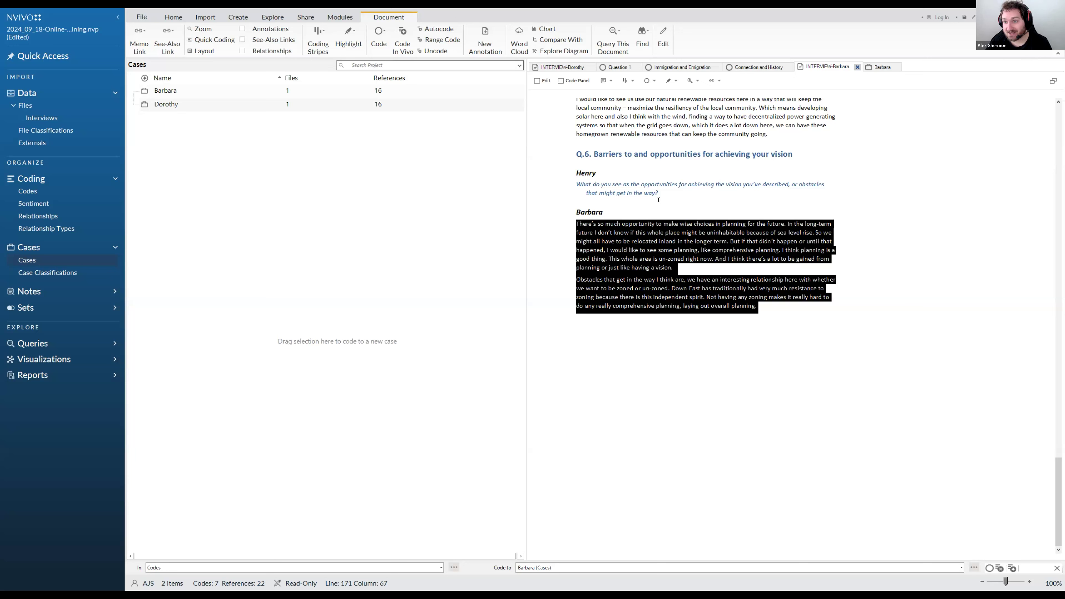
Highlight the interviewee's speaker name above the Q.6 answer in the transcript.
drag(577, 212, 604, 212)
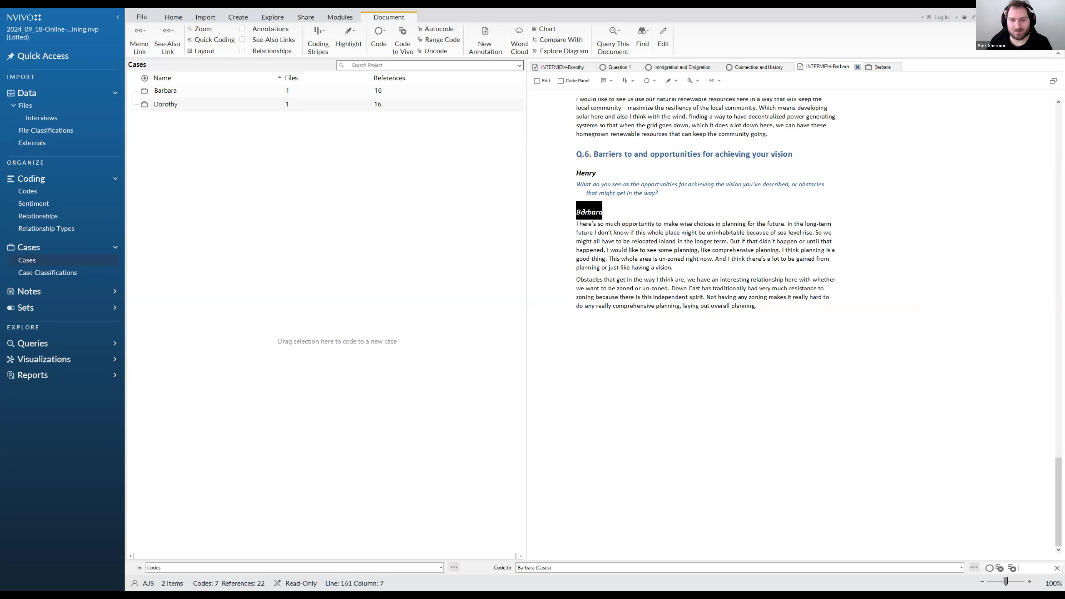
click(597, 213)
double_click(584, 213)
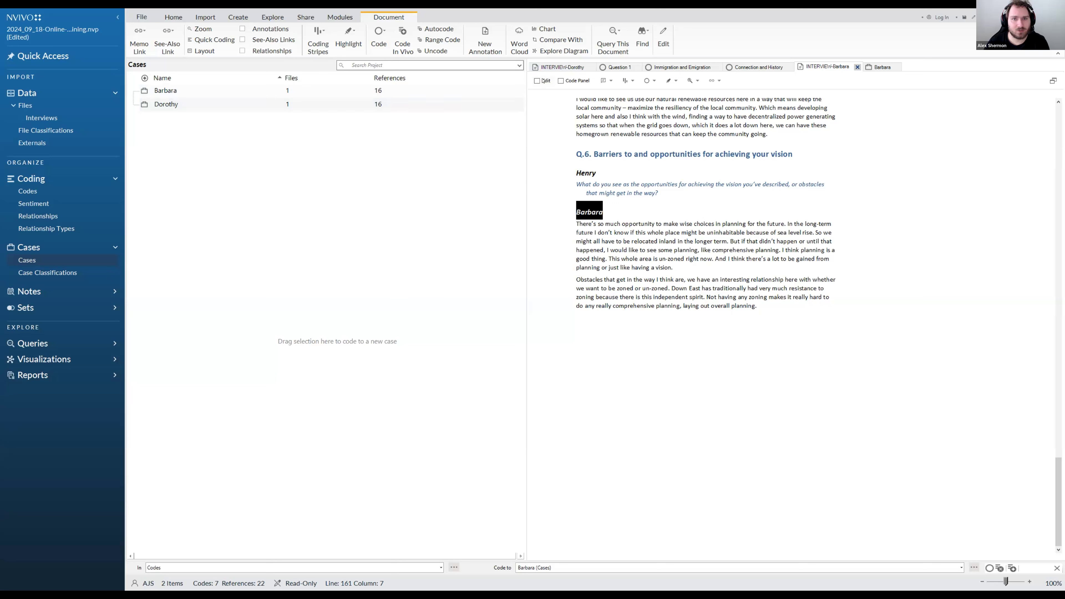
click(321, 139)
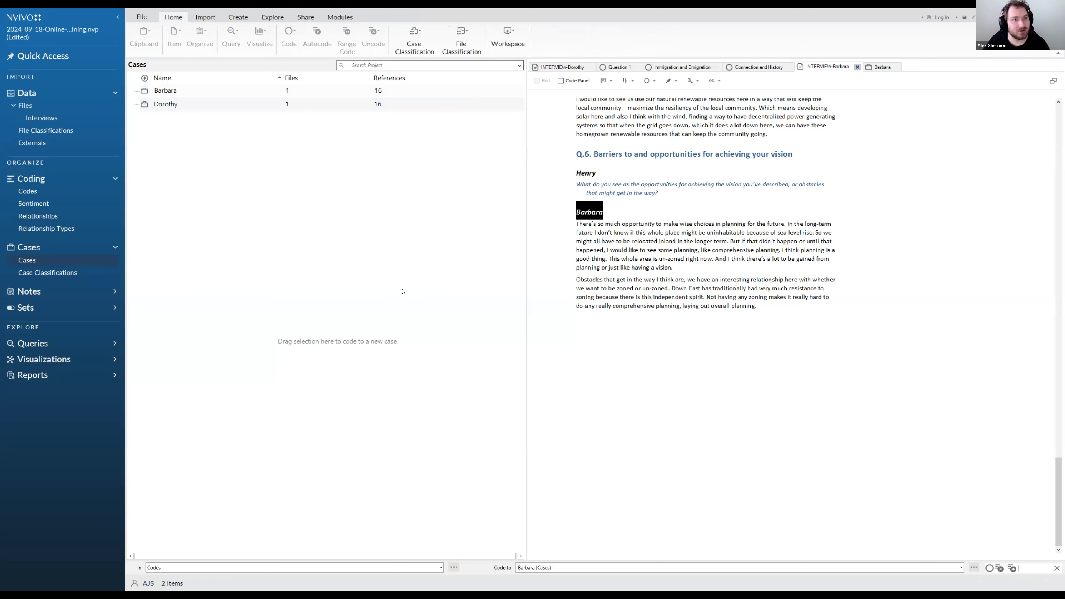
View the Survey Import Wizard's introduction for the Excel file database-sample-data-survey.xlsx from the Structured Datasets folder, and cancel the import.
click(205, 17)
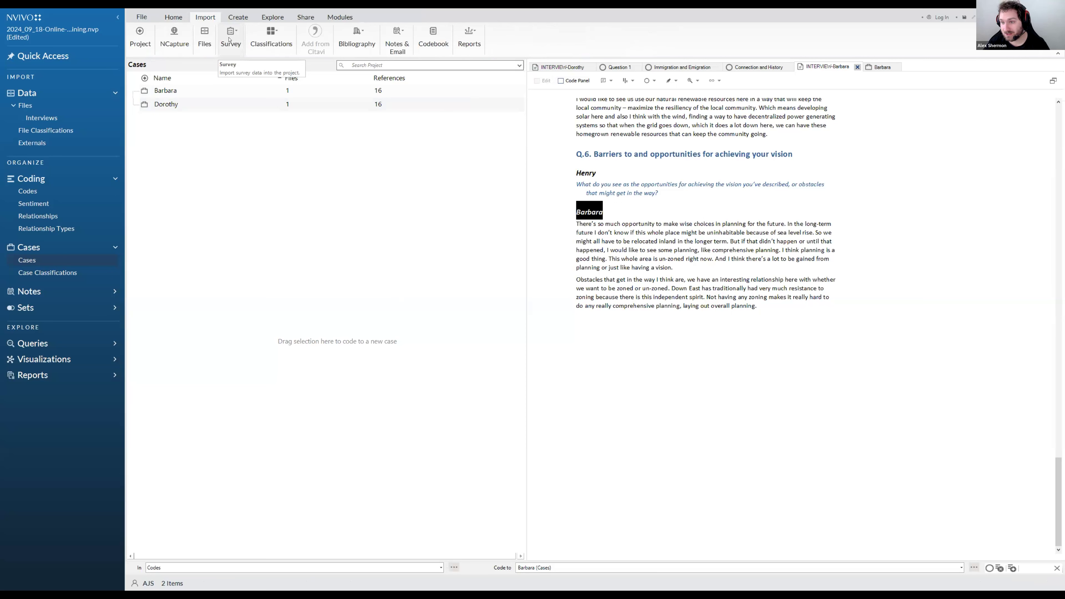
click(229, 40)
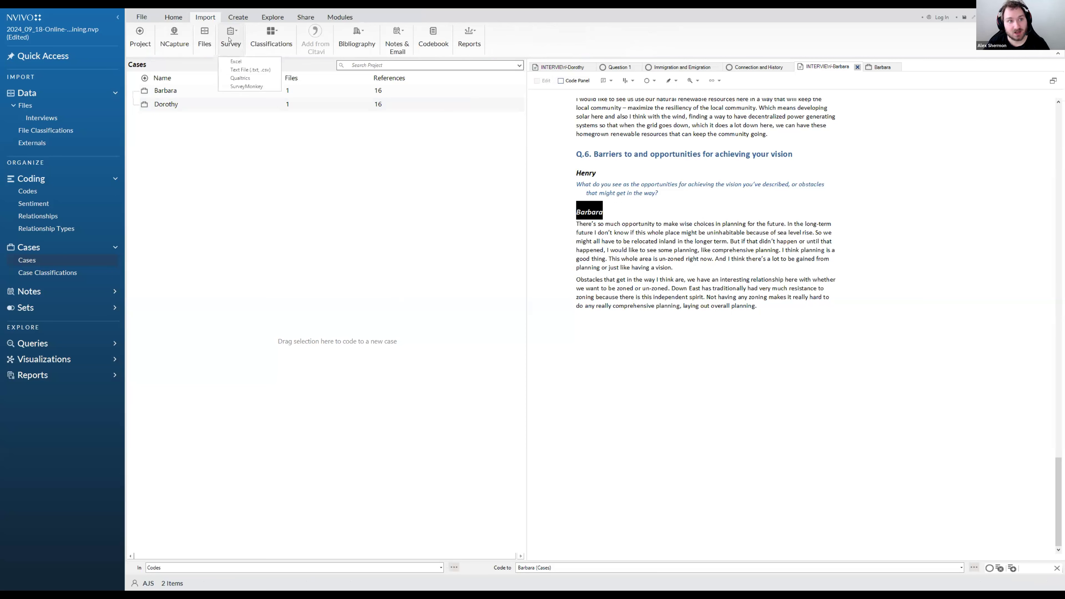
click(241, 62)
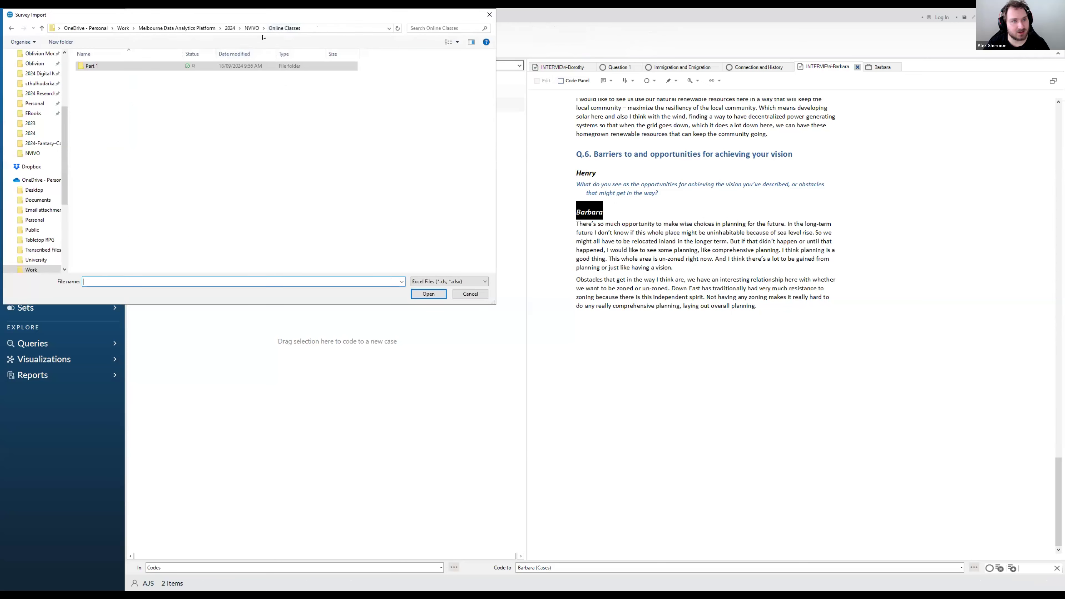
click(244, 28)
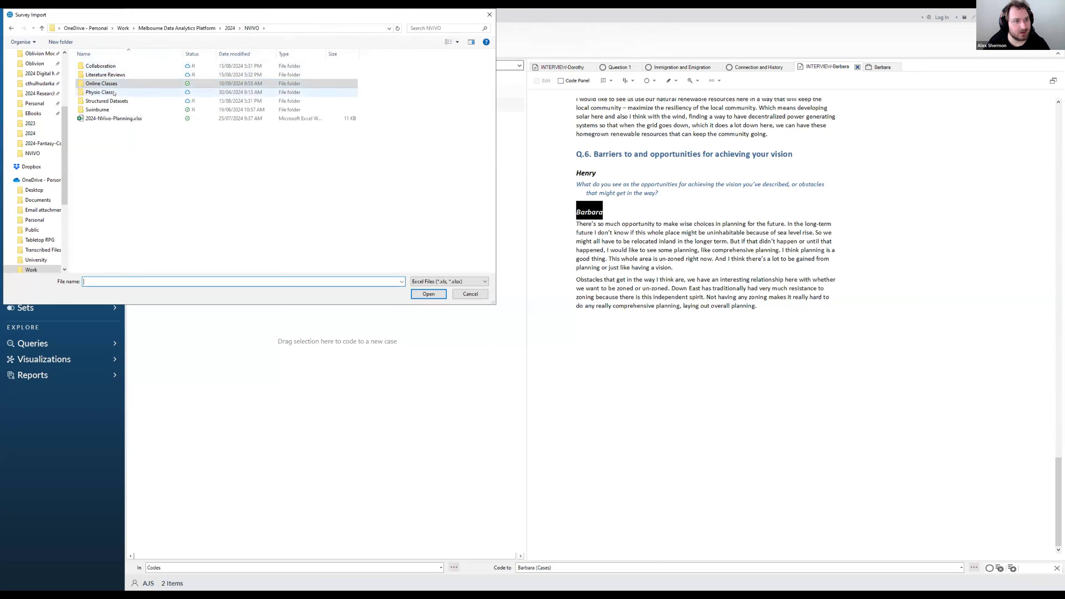
double_click(110, 101)
click(126, 66)
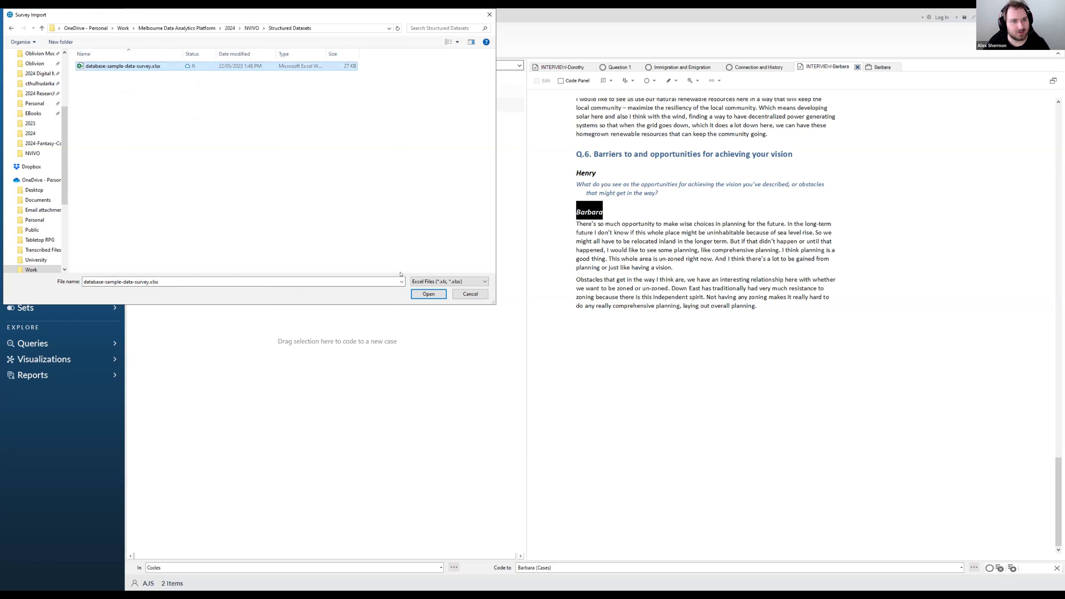
key(Return)
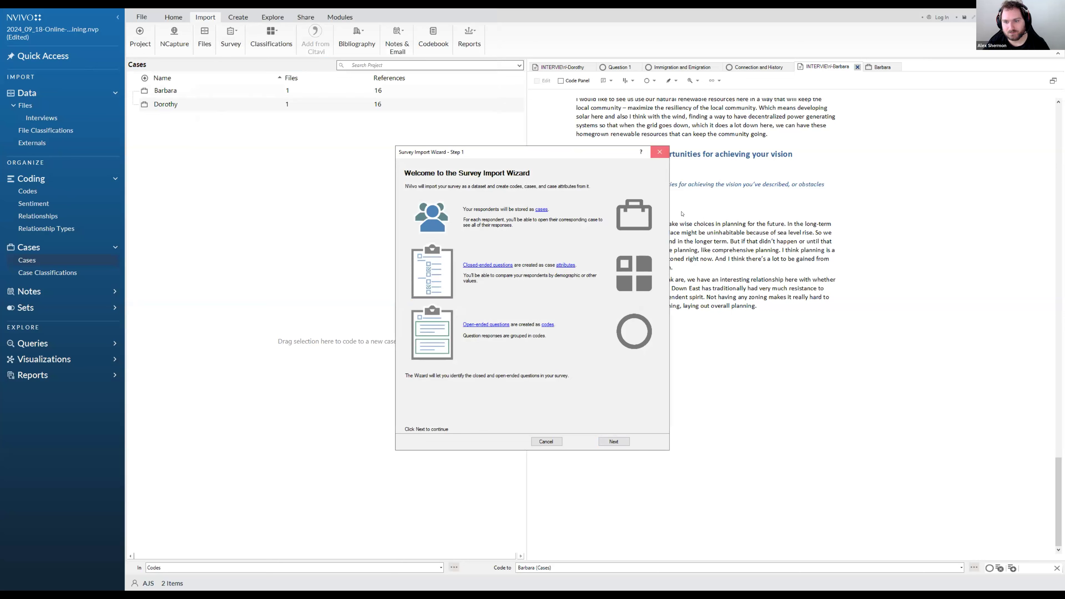
key(Escape)
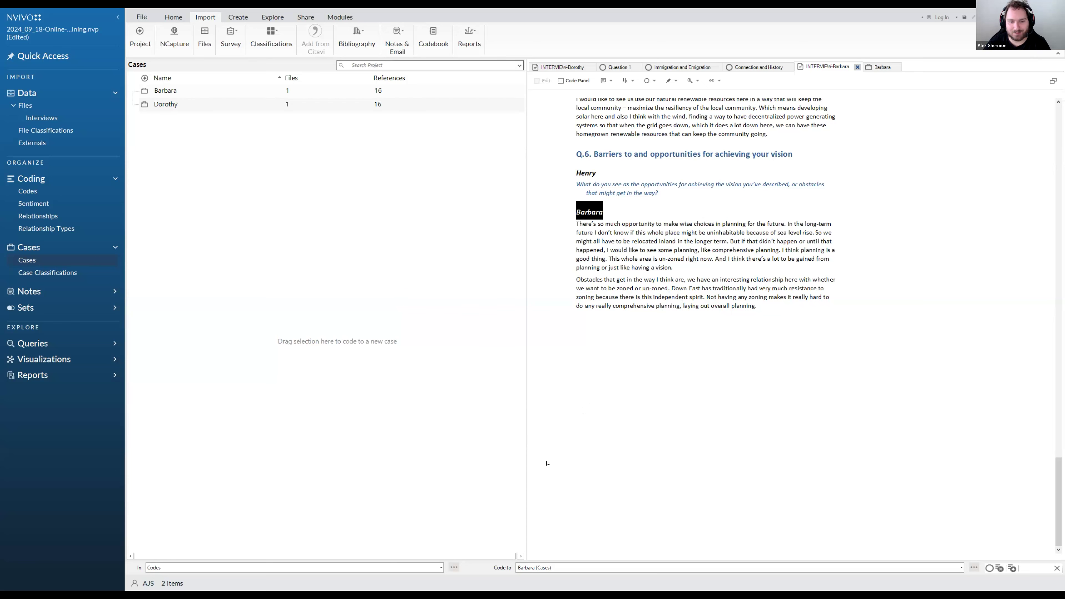
key(alt+Tab)
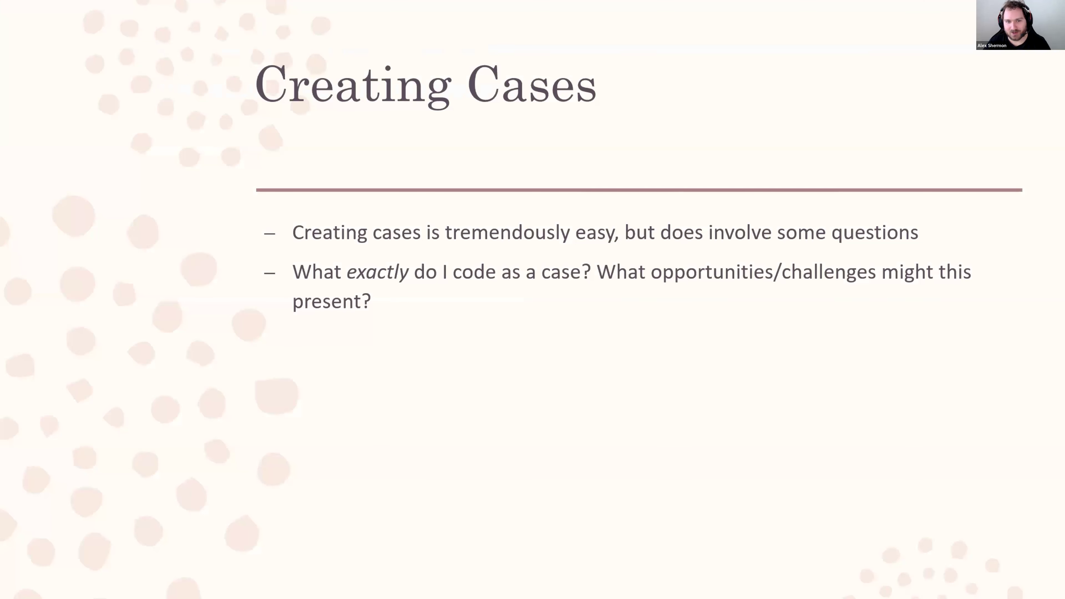
key(Right)
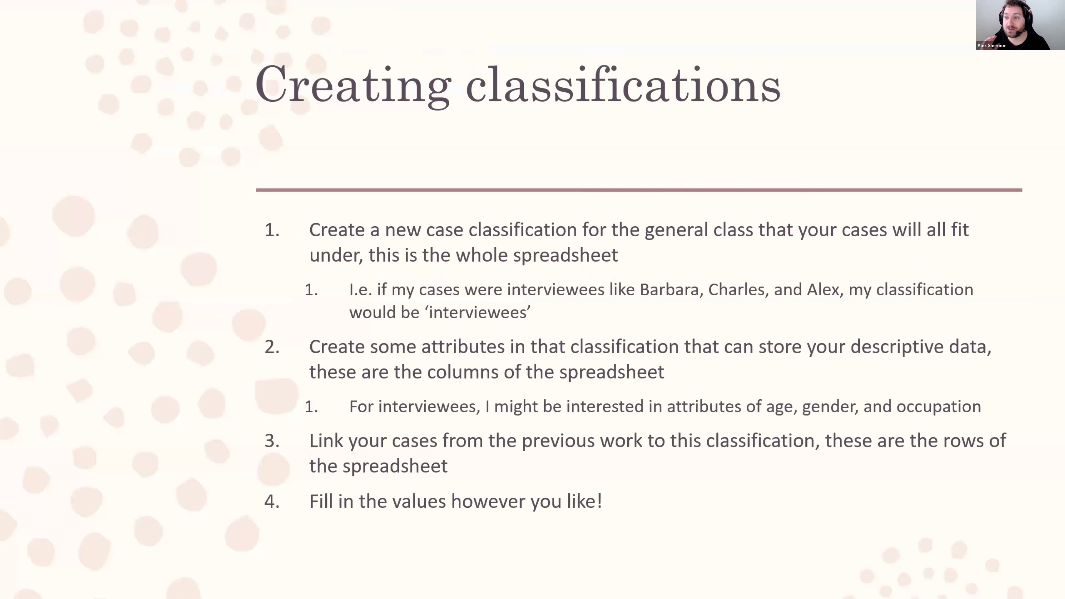
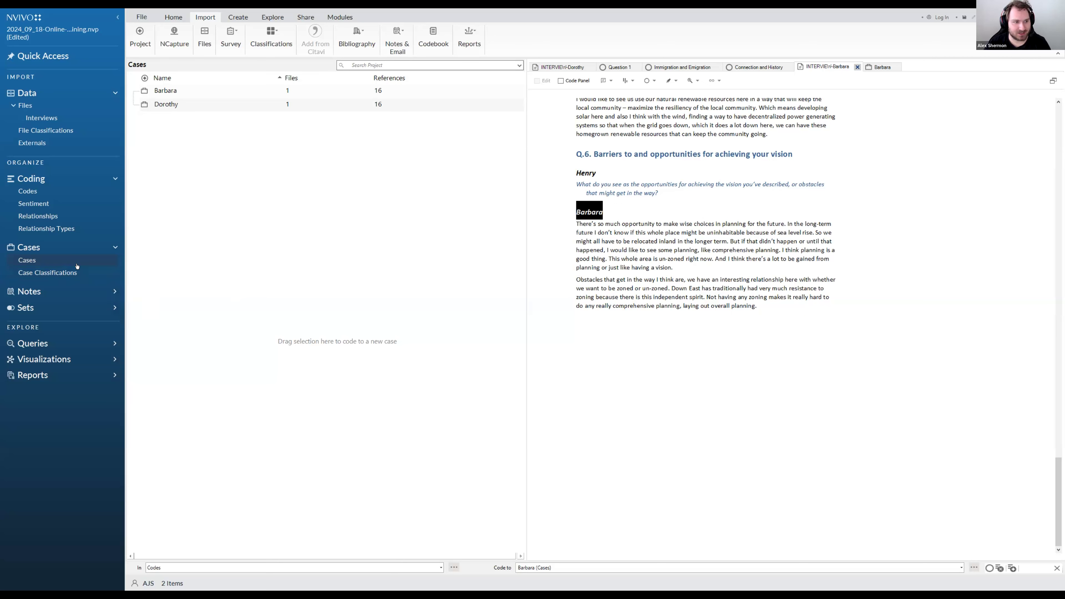
Create a new case classification named Interviewees in the project's case classifications.
click(65, 275)
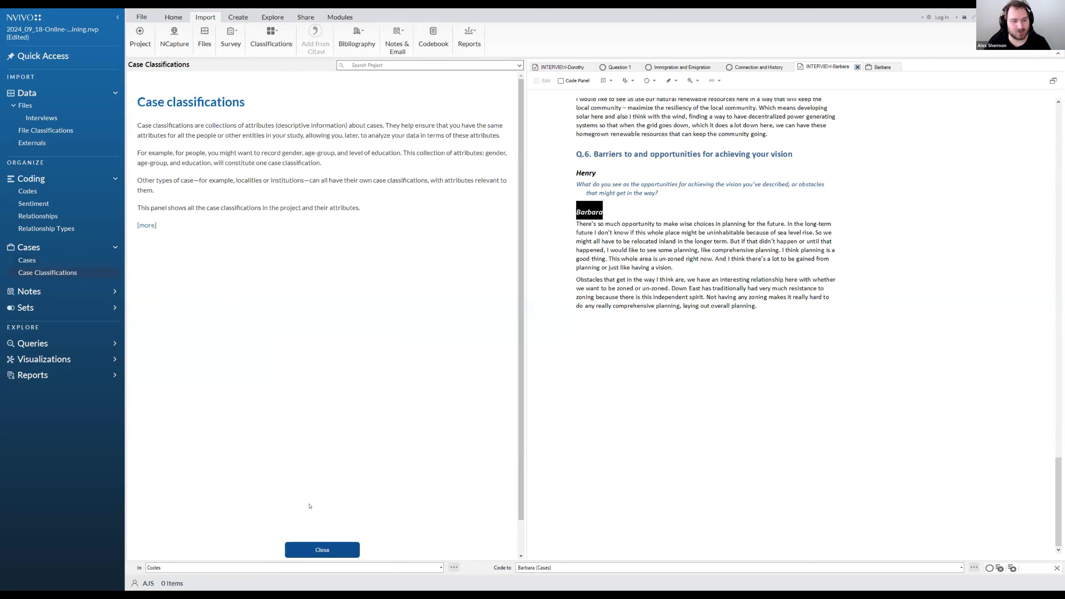
click(305, 547)
right_click(187, 106)
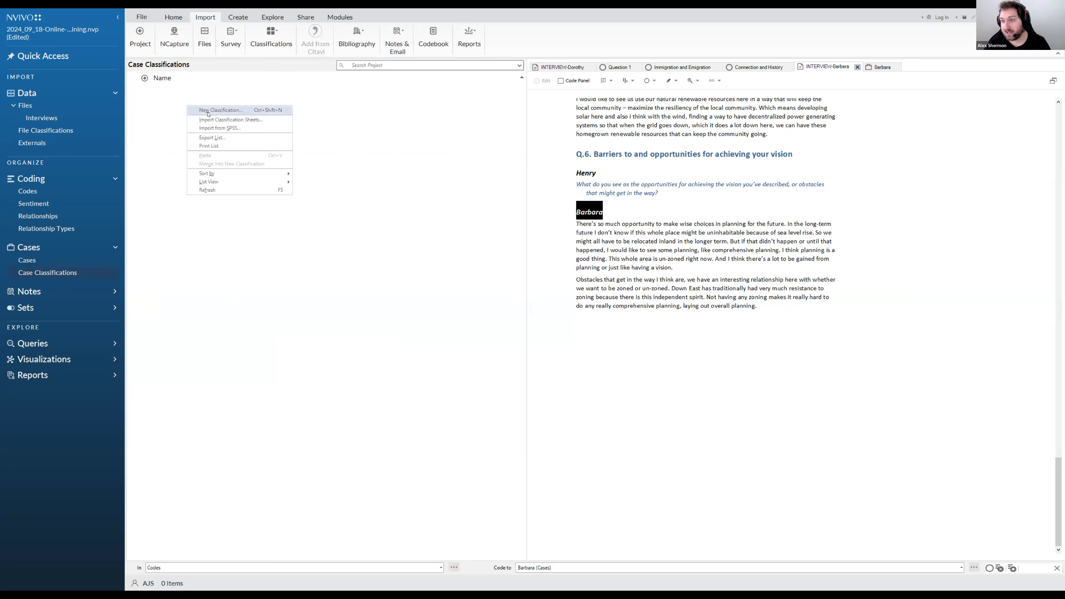
click(209, 111)
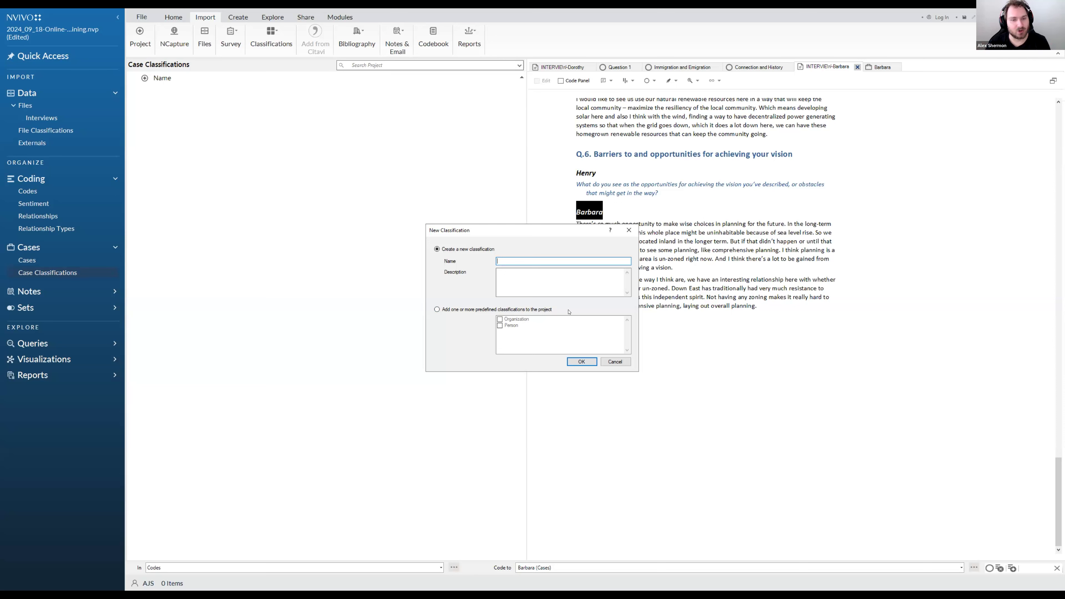
text(Inter)
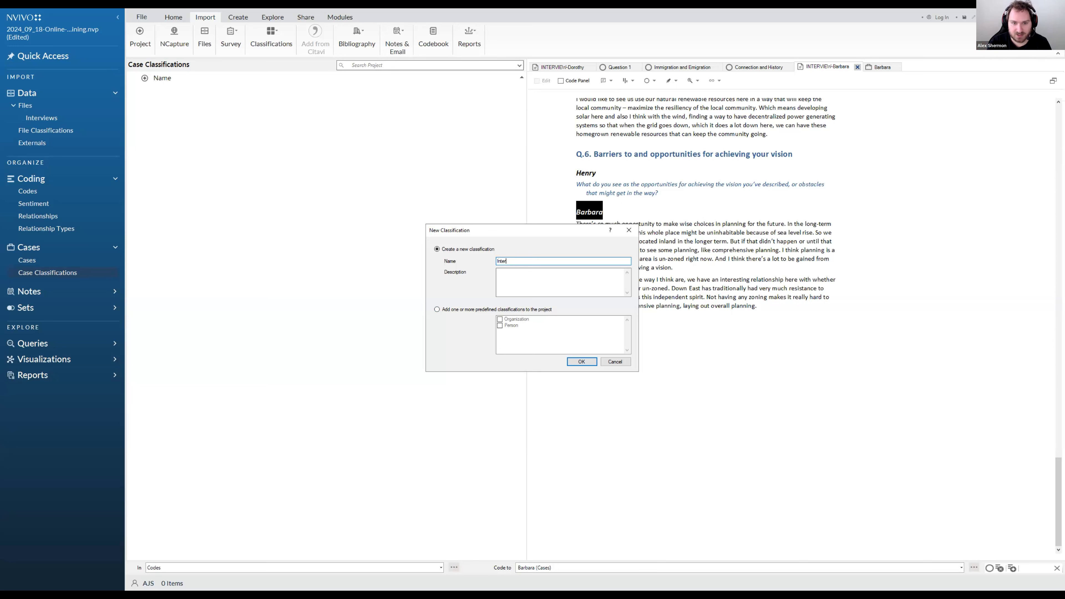
text(viewees)
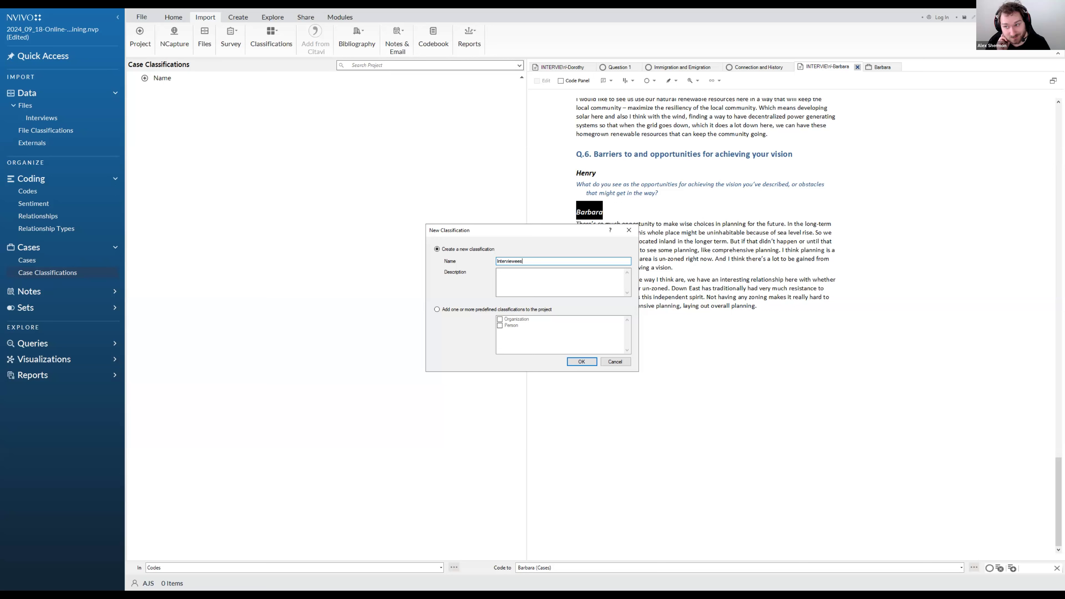
click(582, 361)
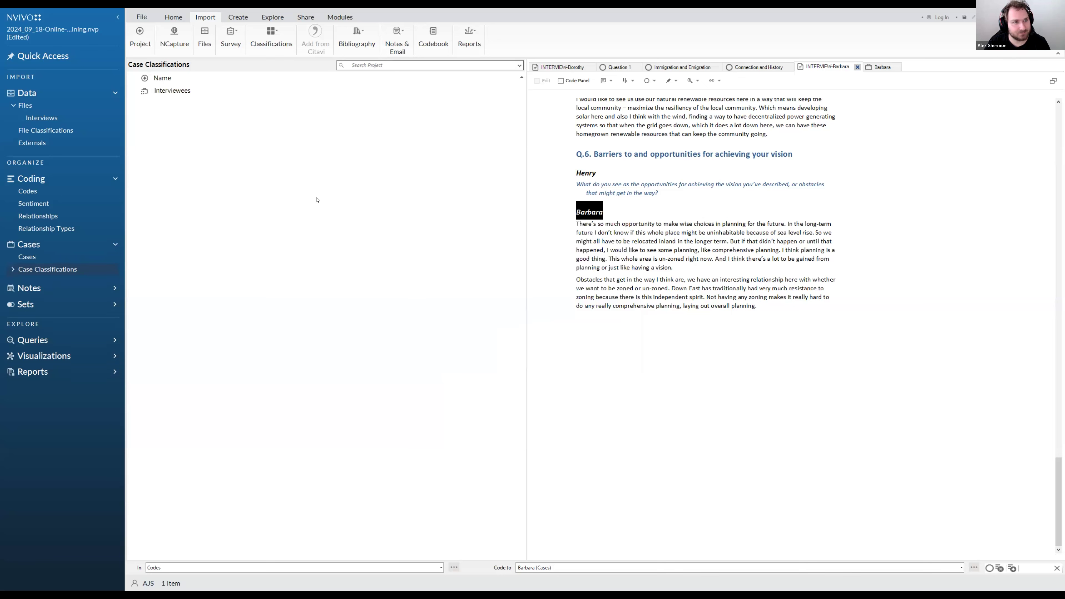
Open the classification sheet of the Interviewees case classification.
click(182, 91)
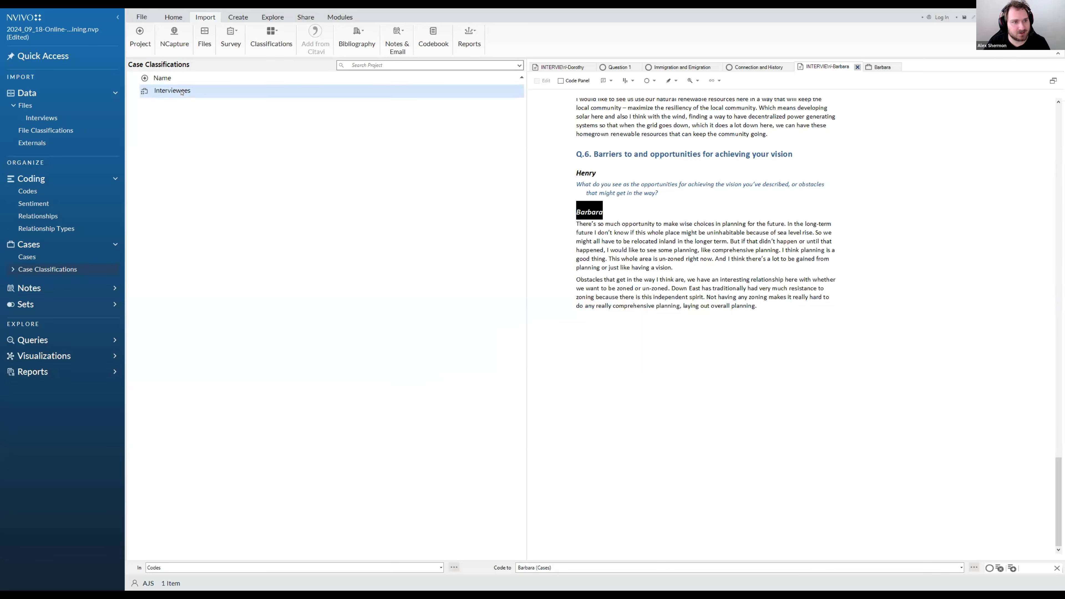
double_click(182, 91)
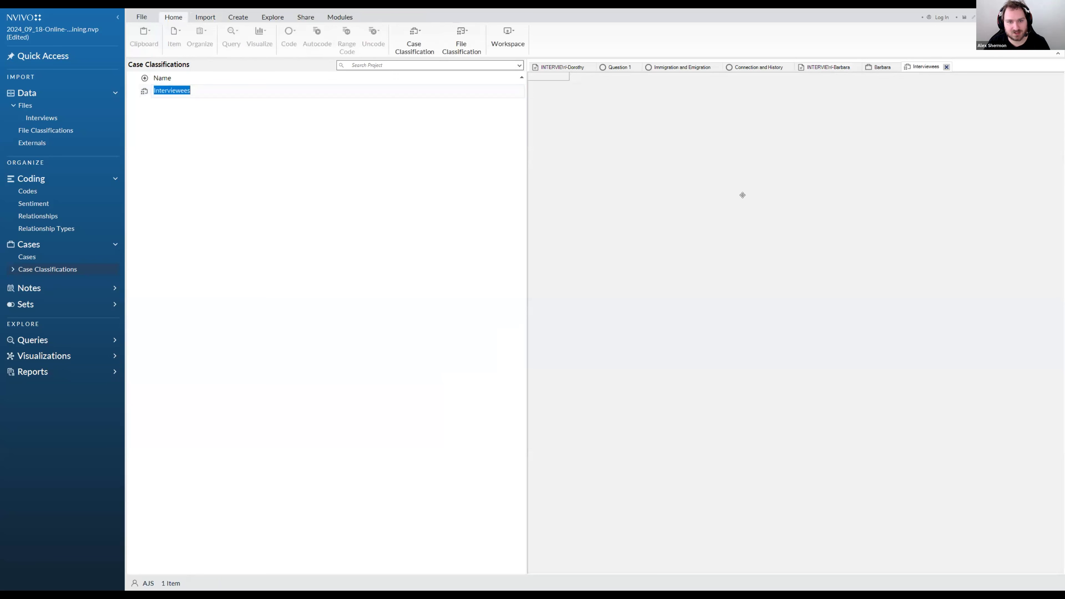
click(475, 213)
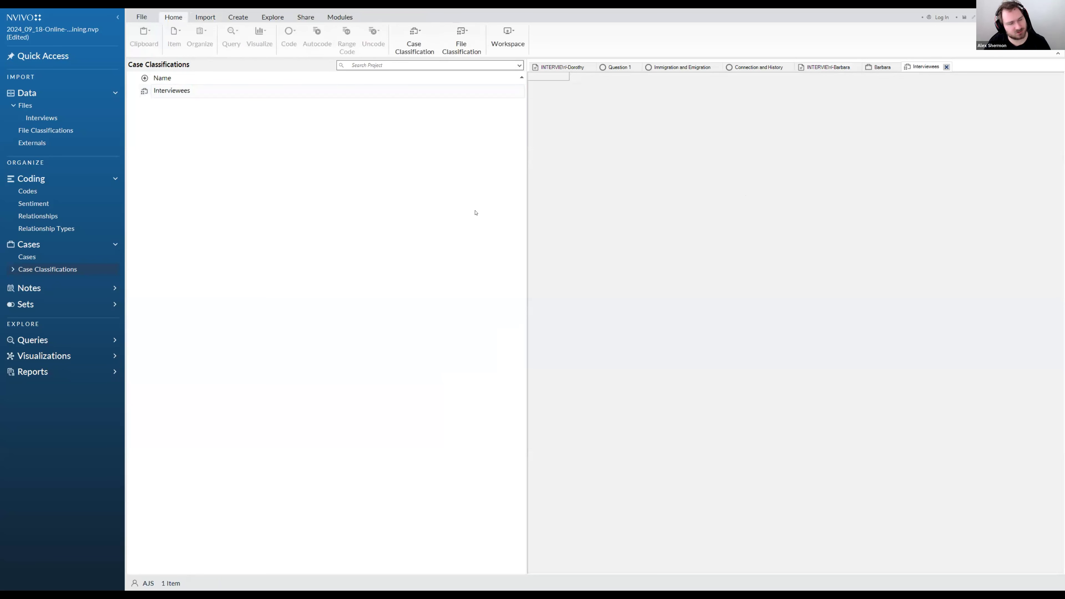
click(549, 80)
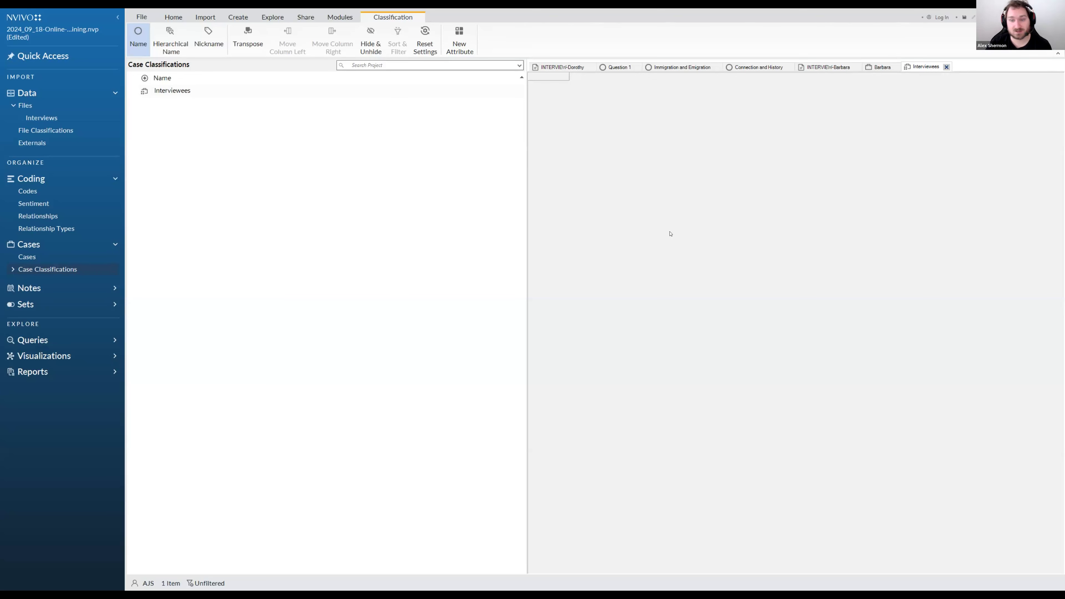
Set up a new attribute for the Interviewees classification with the name Age Group and the type Text.
right_click(192, 96)
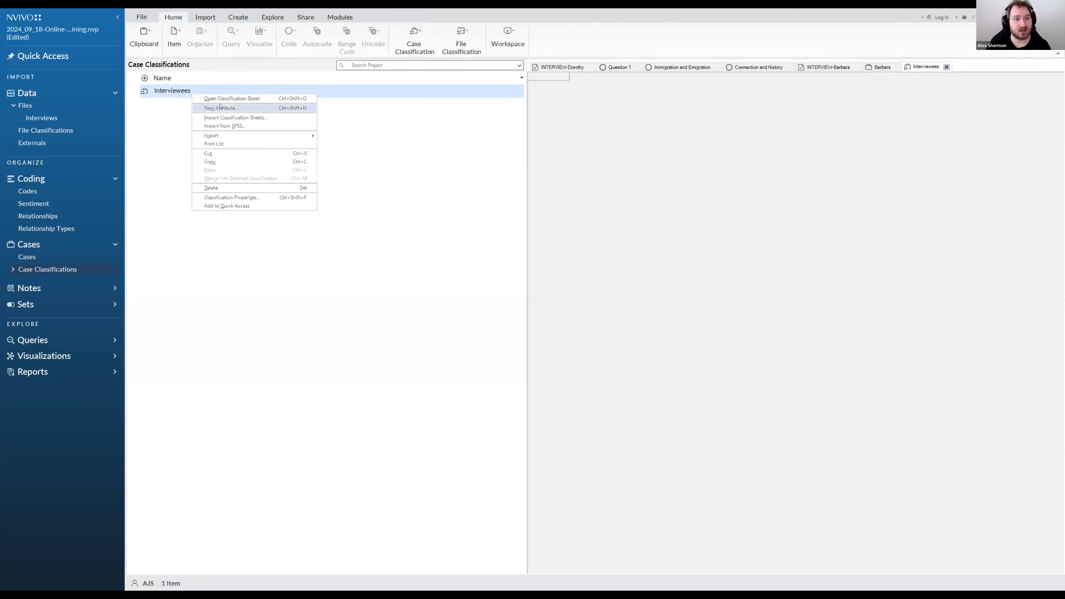
click(195, 93)
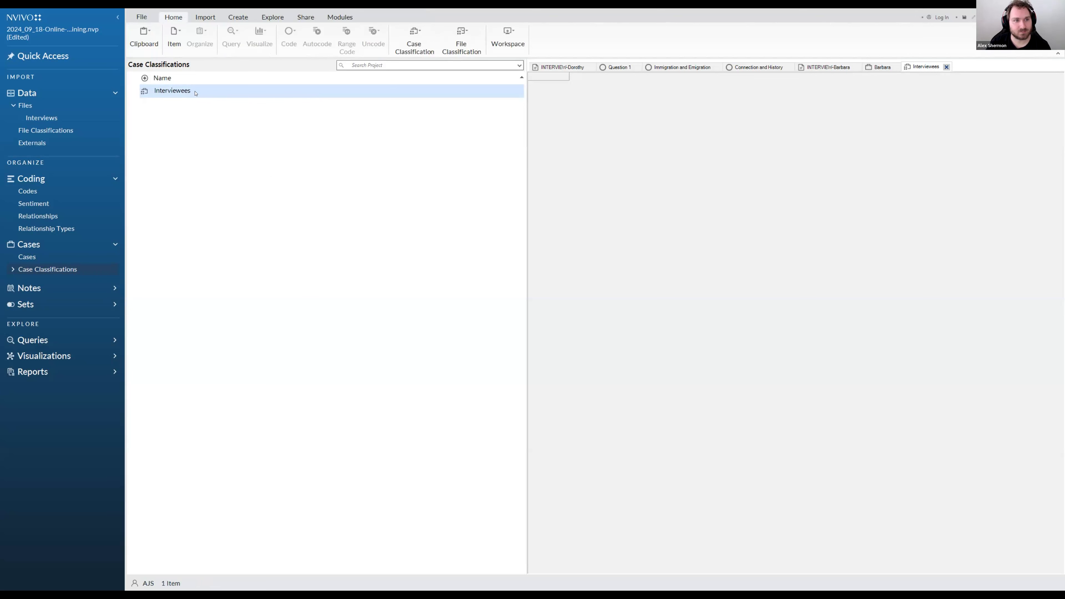
right_click(183, 93)
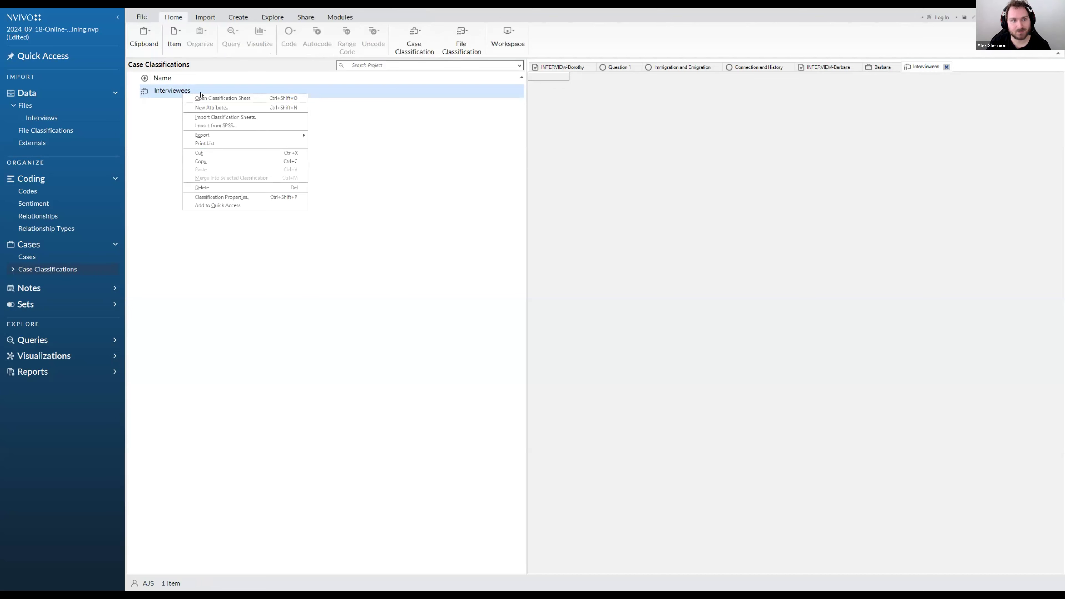
click(216, 108)
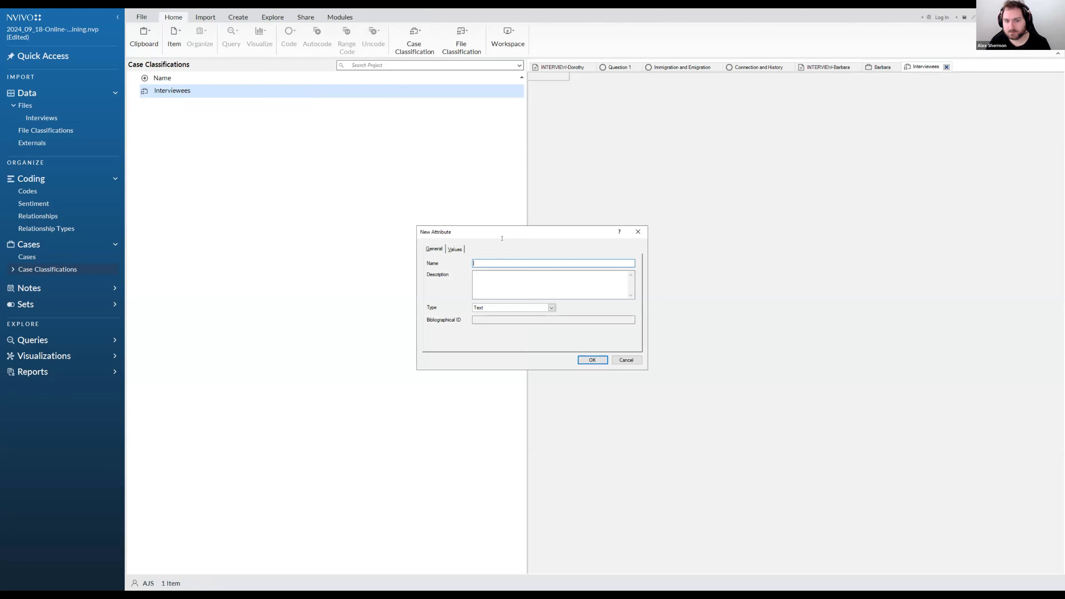
drag(502, 238, 565, 239)
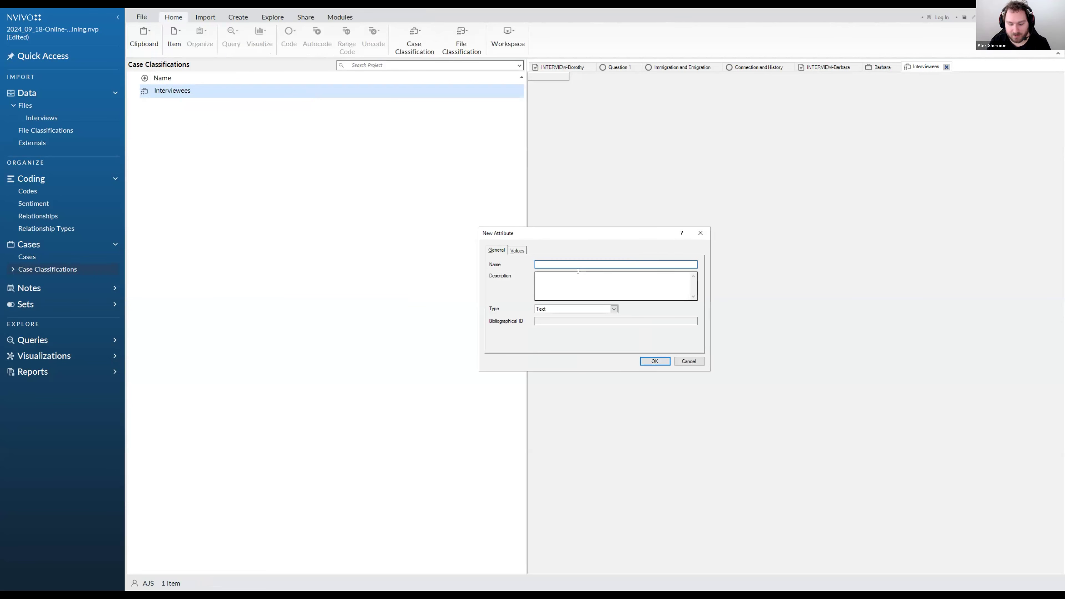
text(Age)
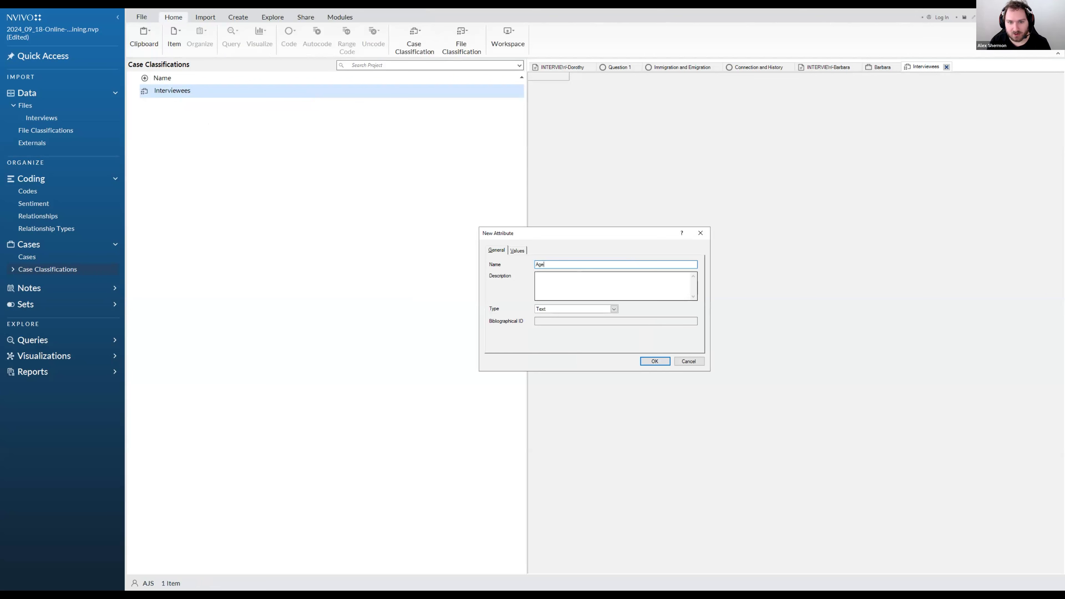
text( Group)
click(538, 287)
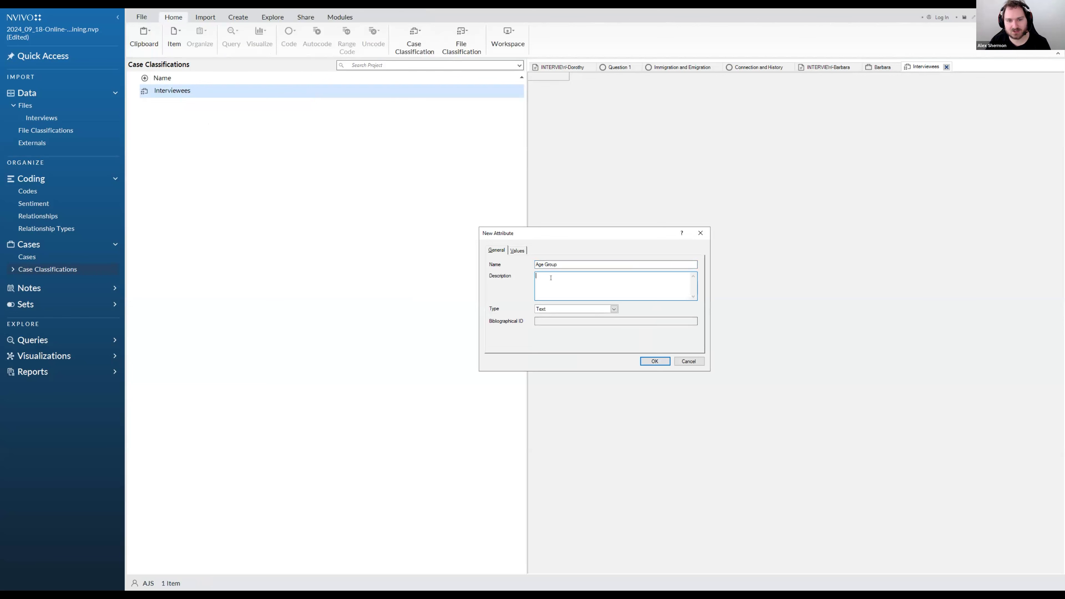
click(550, 308)
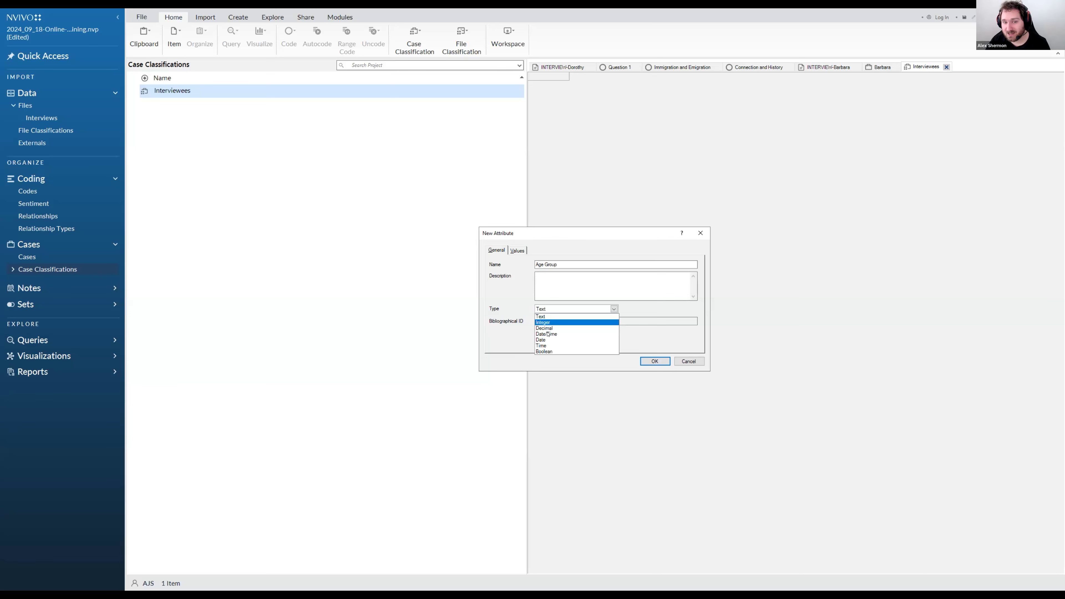
click(562, 317)
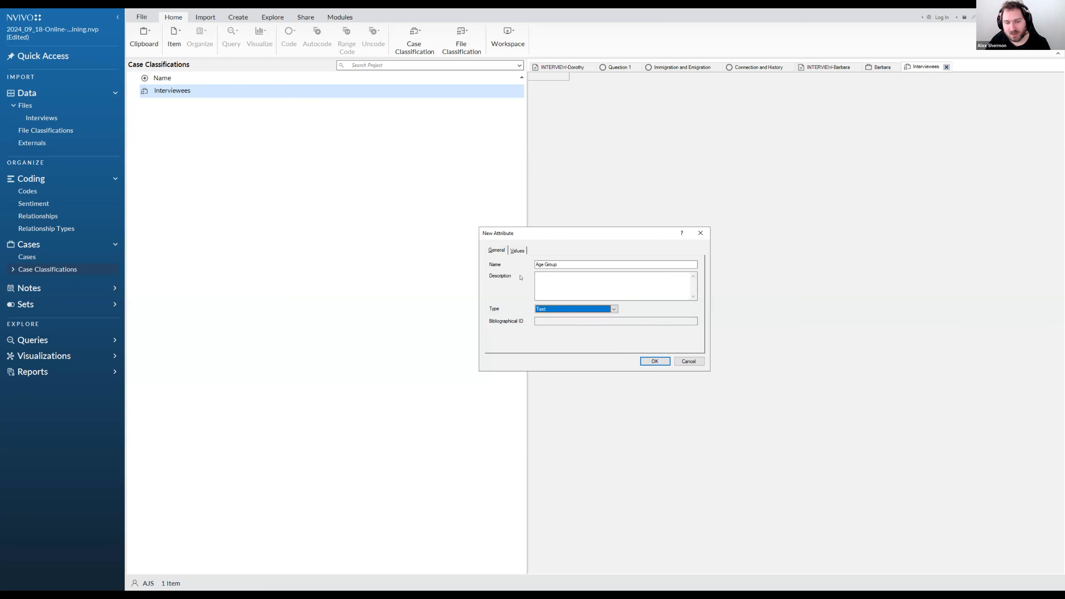
click(544, 285)
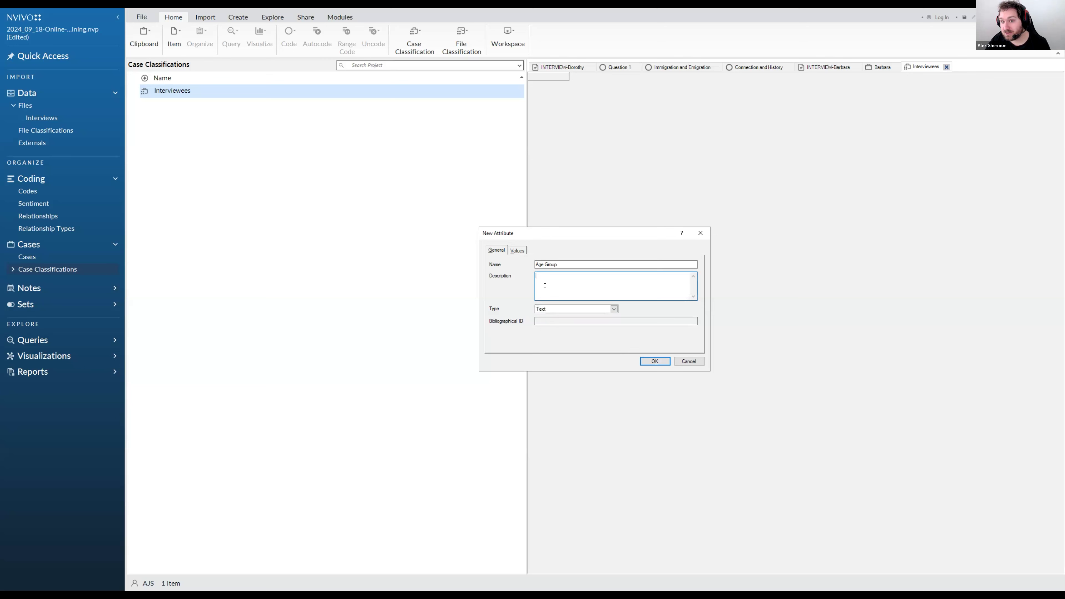
Add the values 18-24, 25-34 and 35-44 to the new Age Group attribute.
click(517, 251)
click(508, 347)
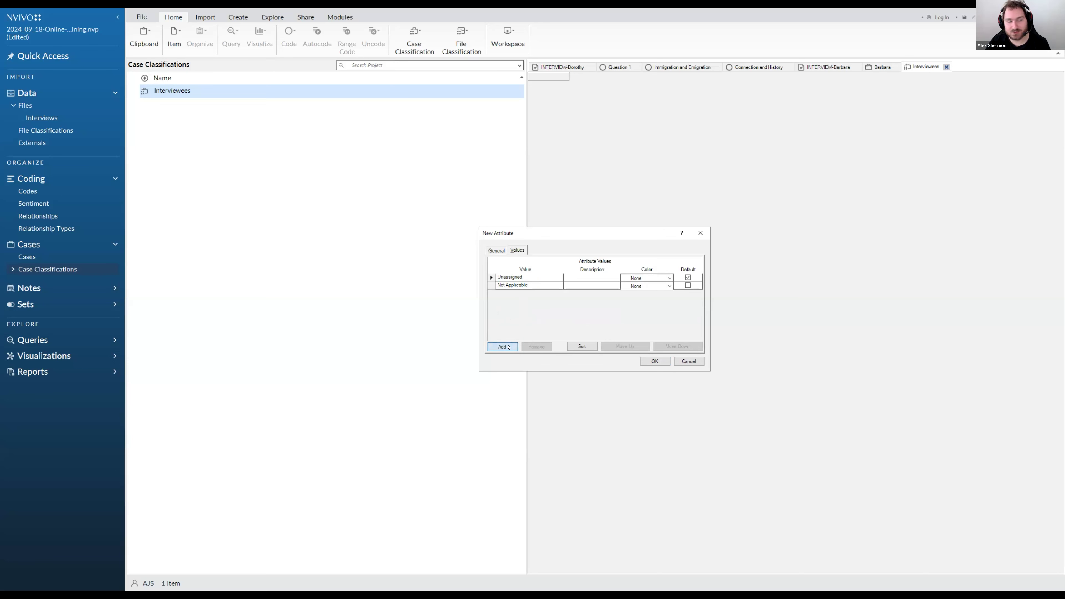
click(508, 347)
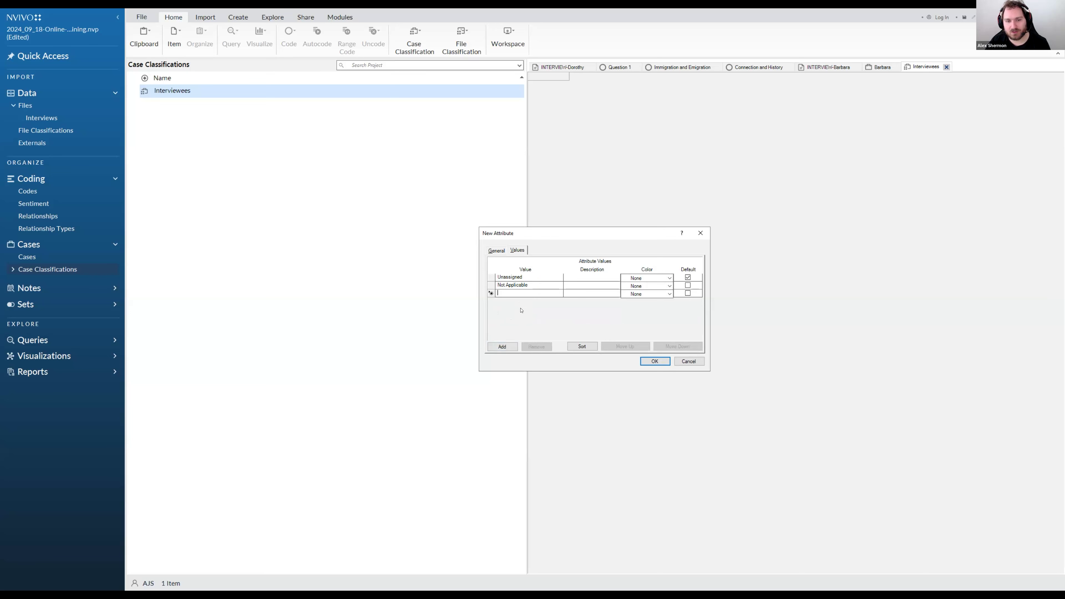
text(18-24)
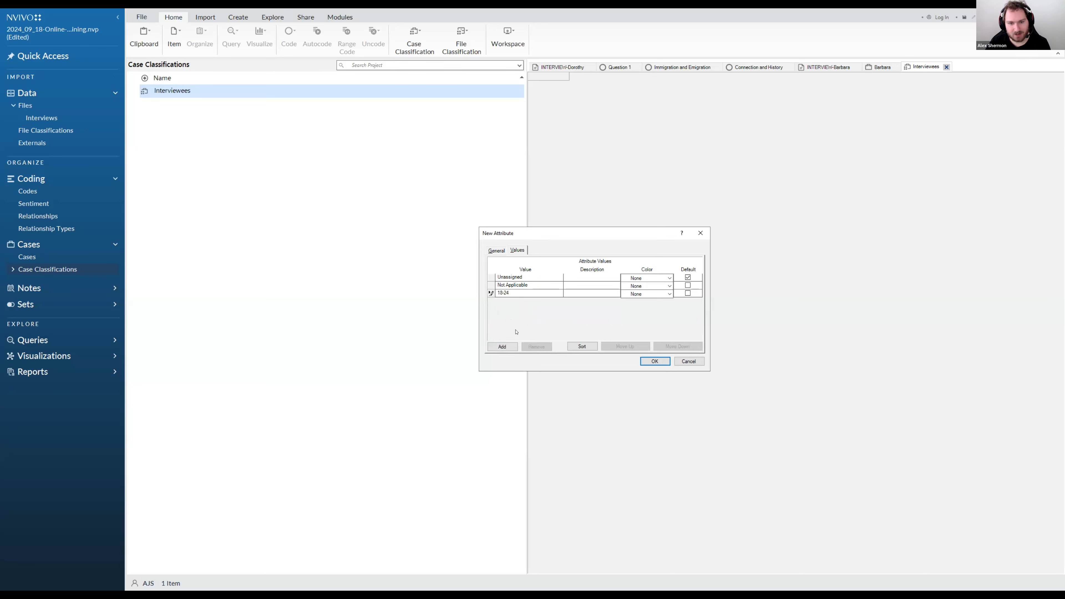
click(502, 347)
text(25-34)
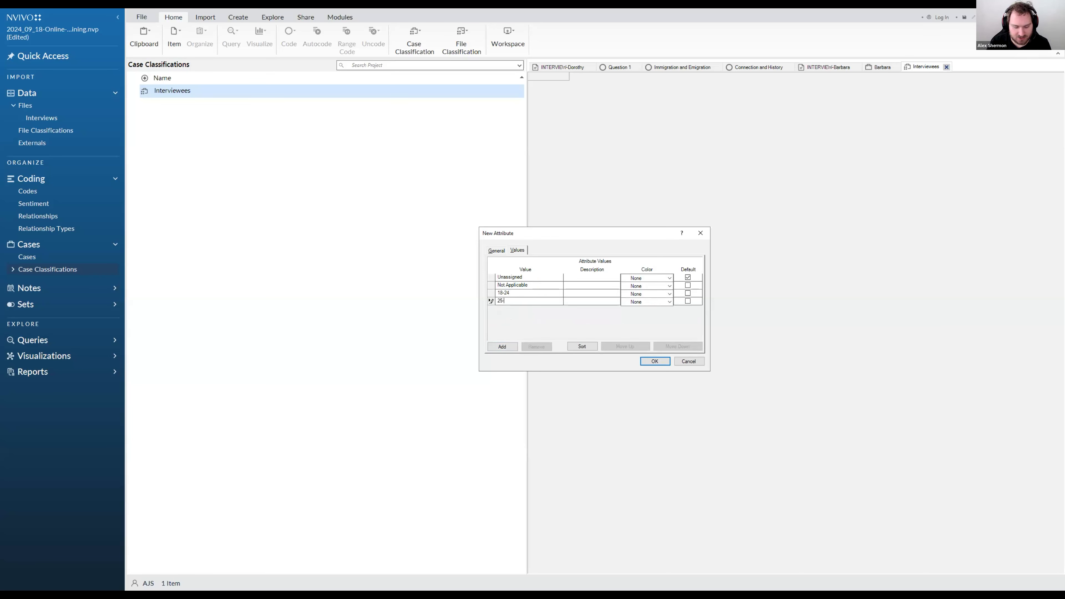
click(502, 346)
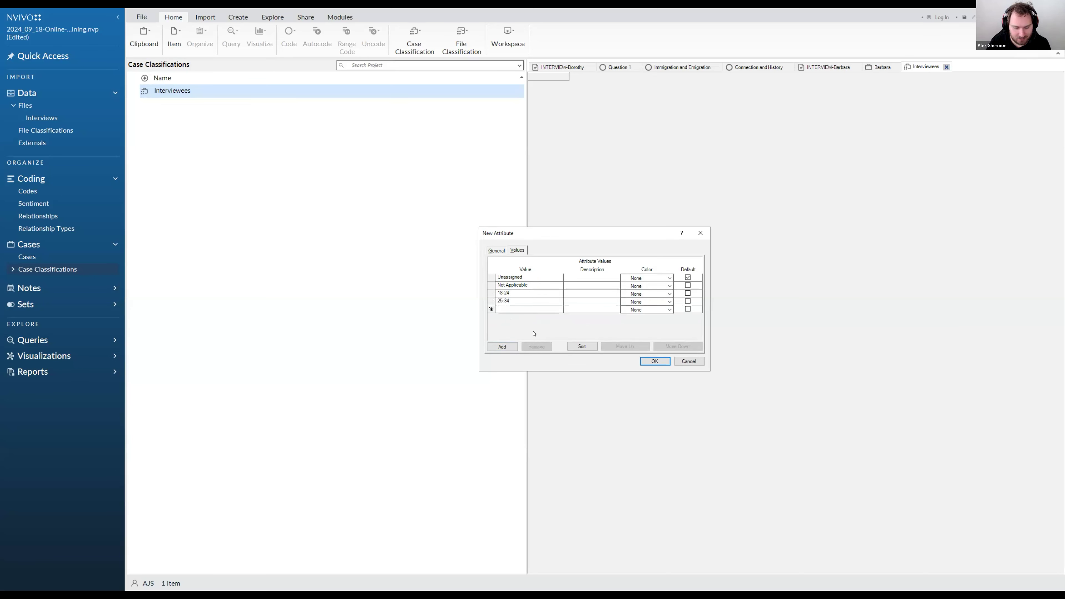
text(35-44)
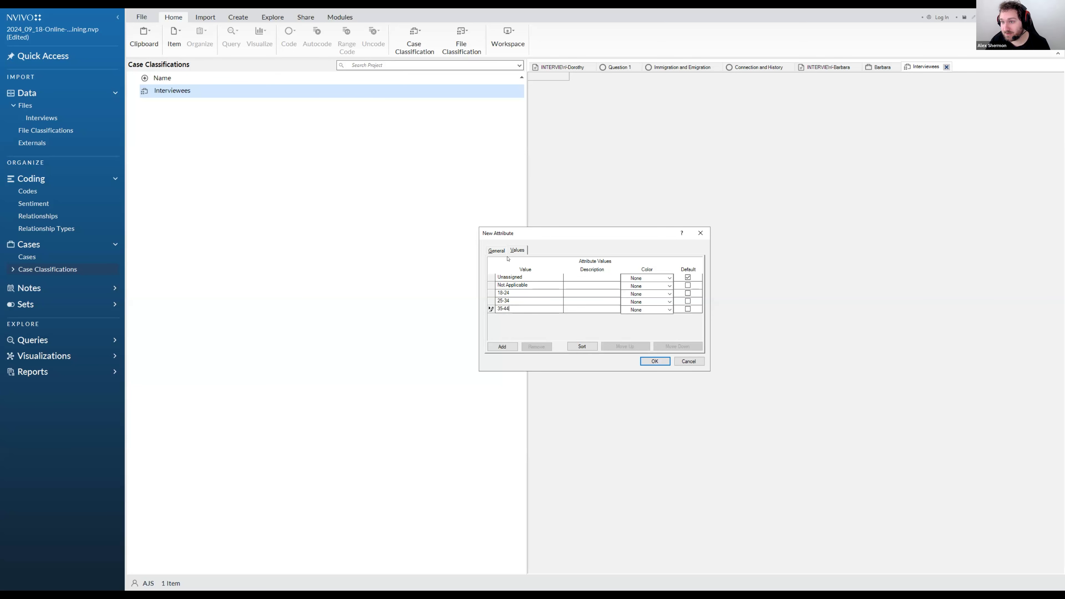
Review the Age Group attribute's general settings and values, and create the attribute.
click(520, 251)
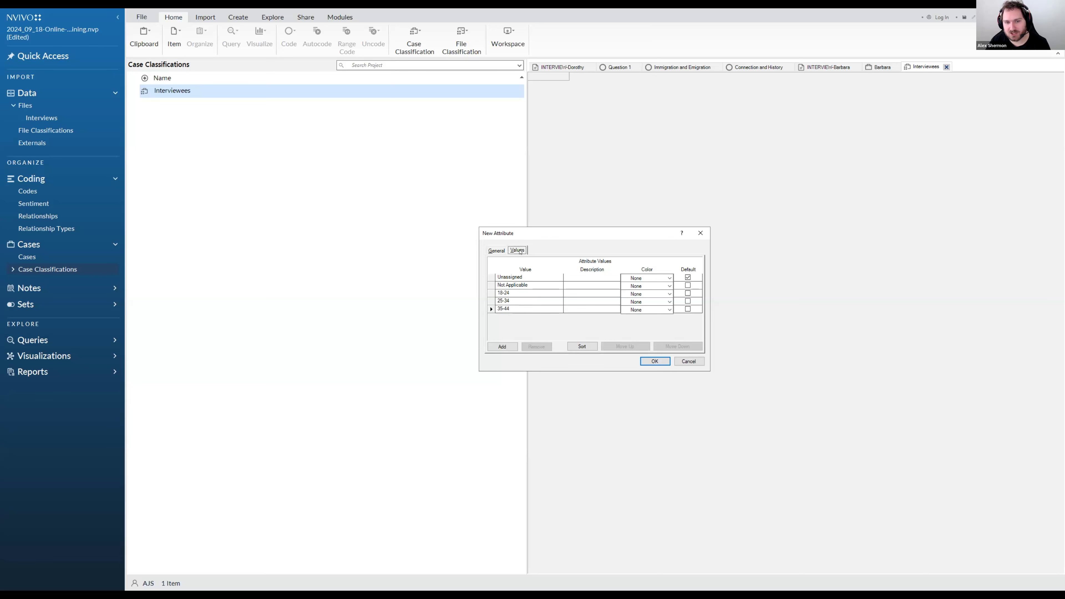
click(496, 251)
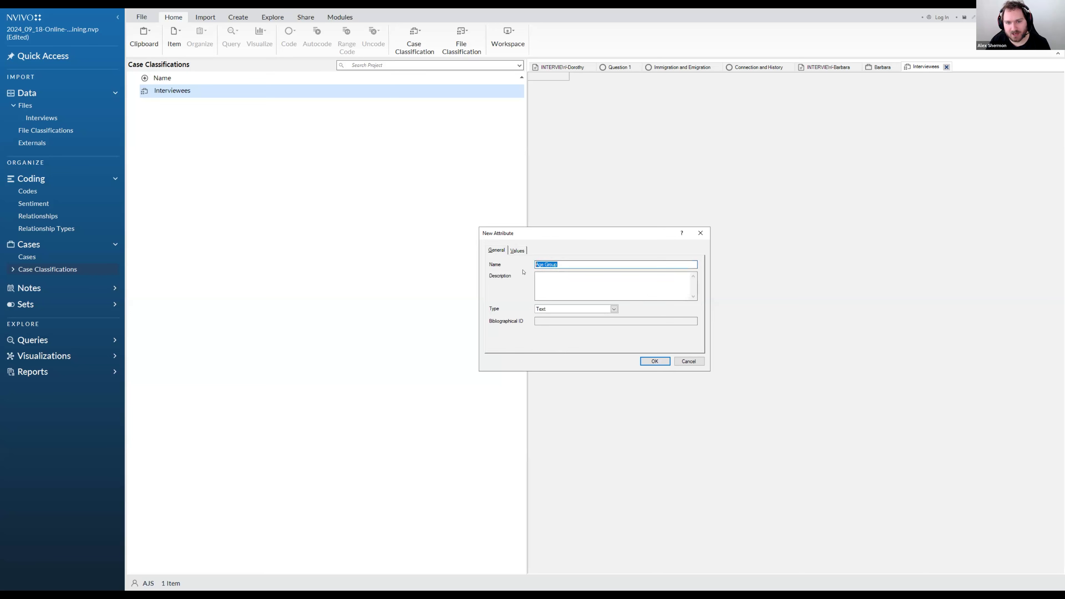
click(517, 251)
click(661, 361)
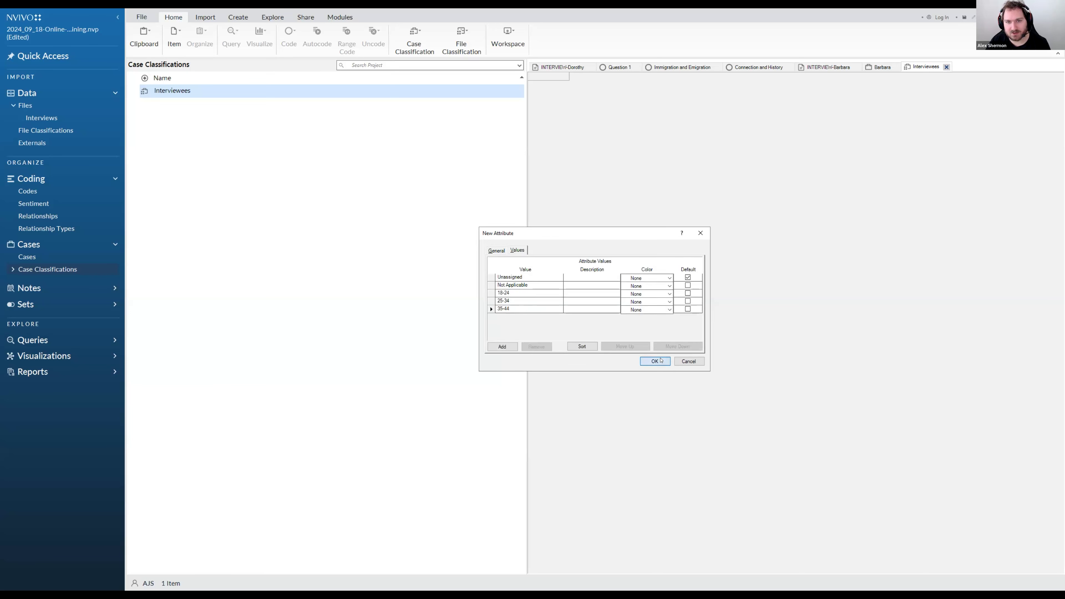
click(594, 77)
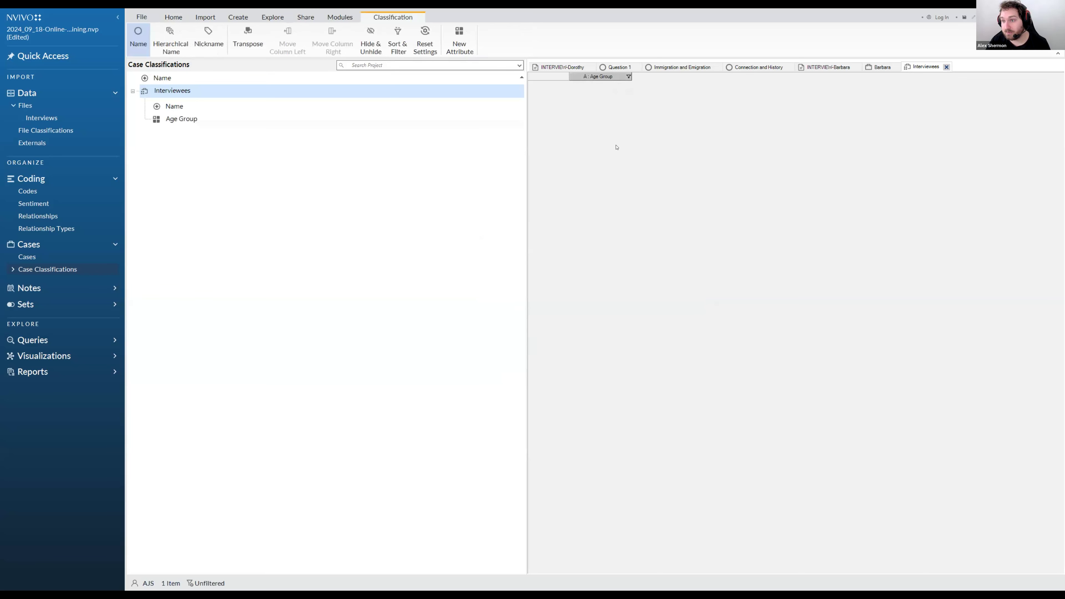
Create a text attribute named Occupation in the Interviewees case classification.
right_click(187, 92)
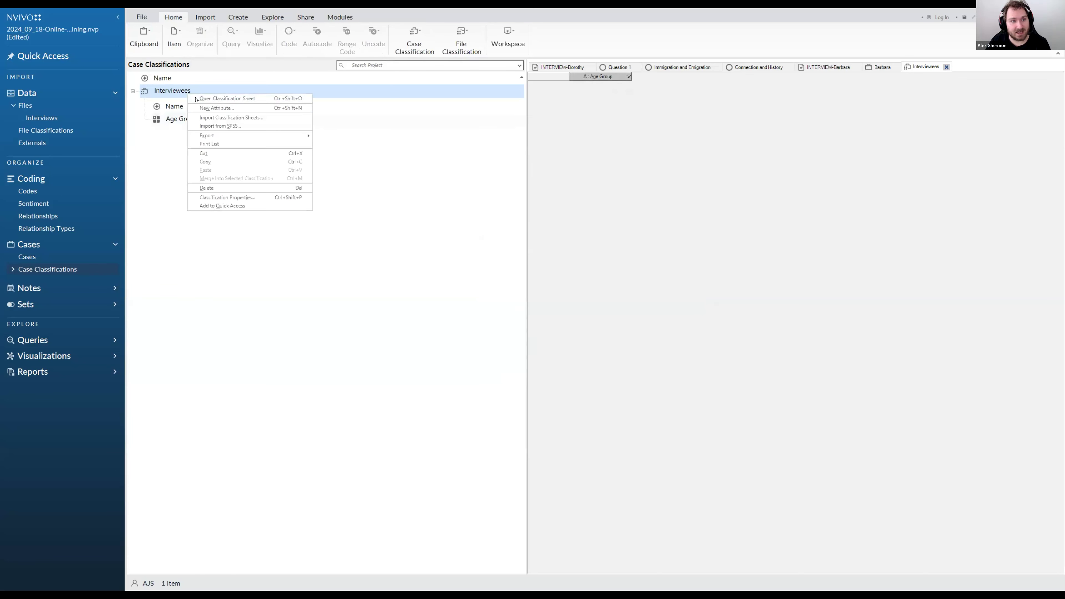
click(217, 108)
text(Occupation)
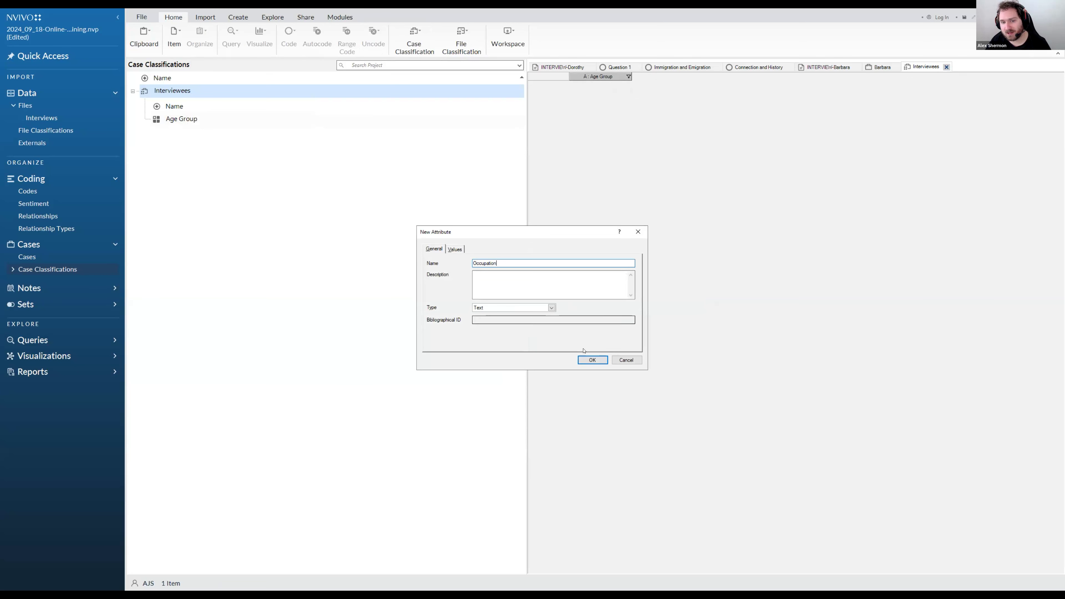
click(589, 360)
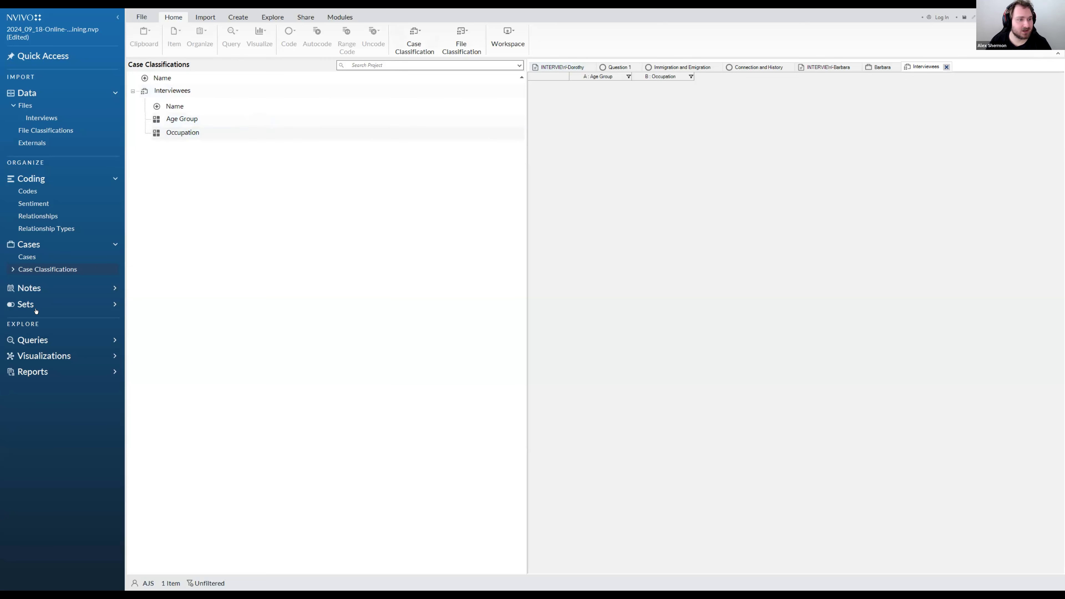
right_click(192, 185)
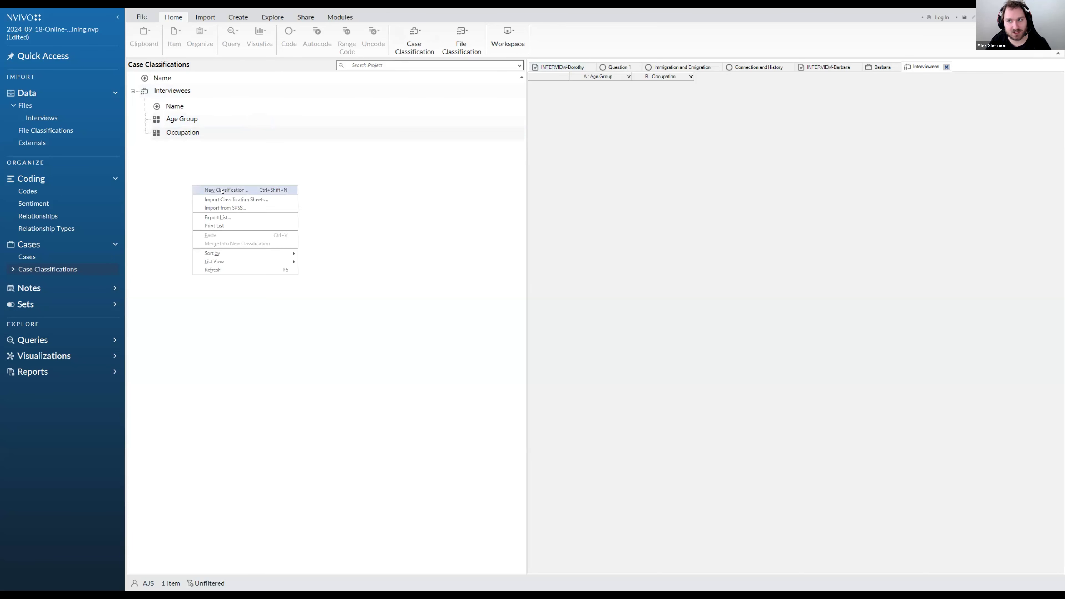
click(159, 162)
click(167, 91)
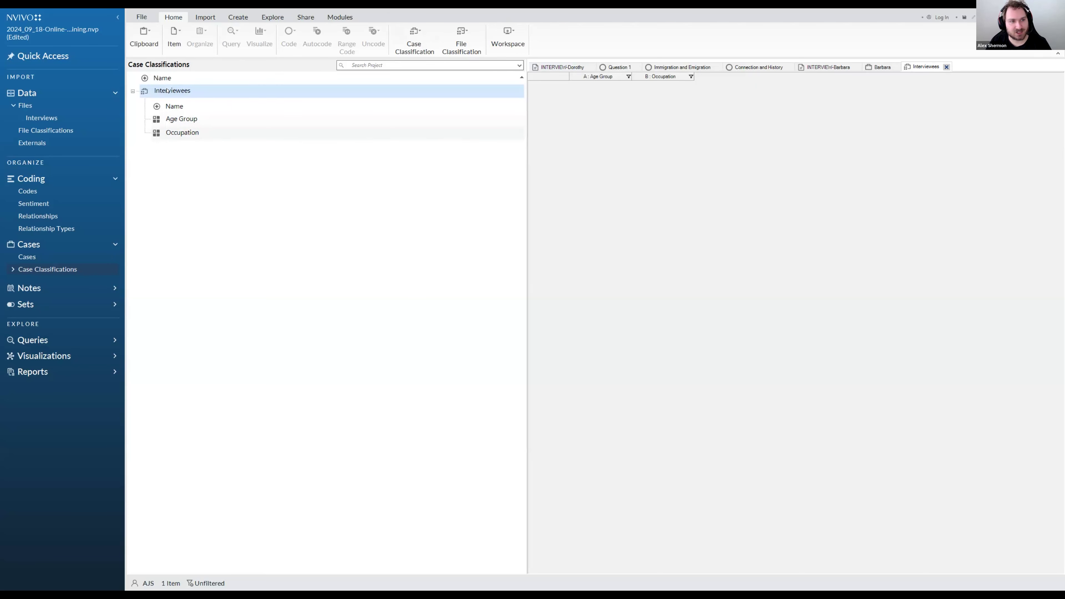
right_click(167, 91)
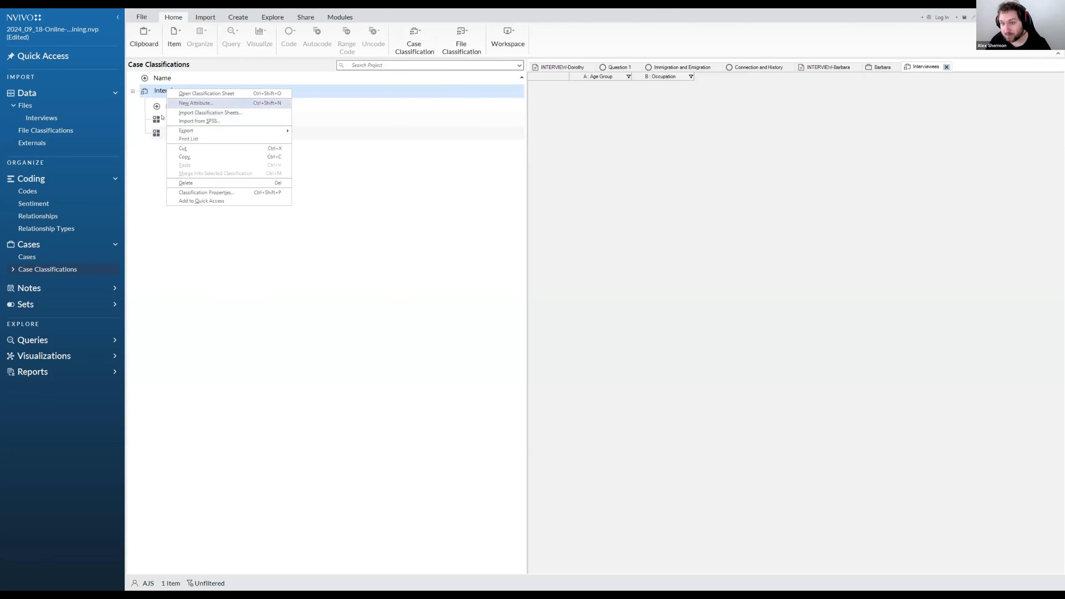
click(178, 119)
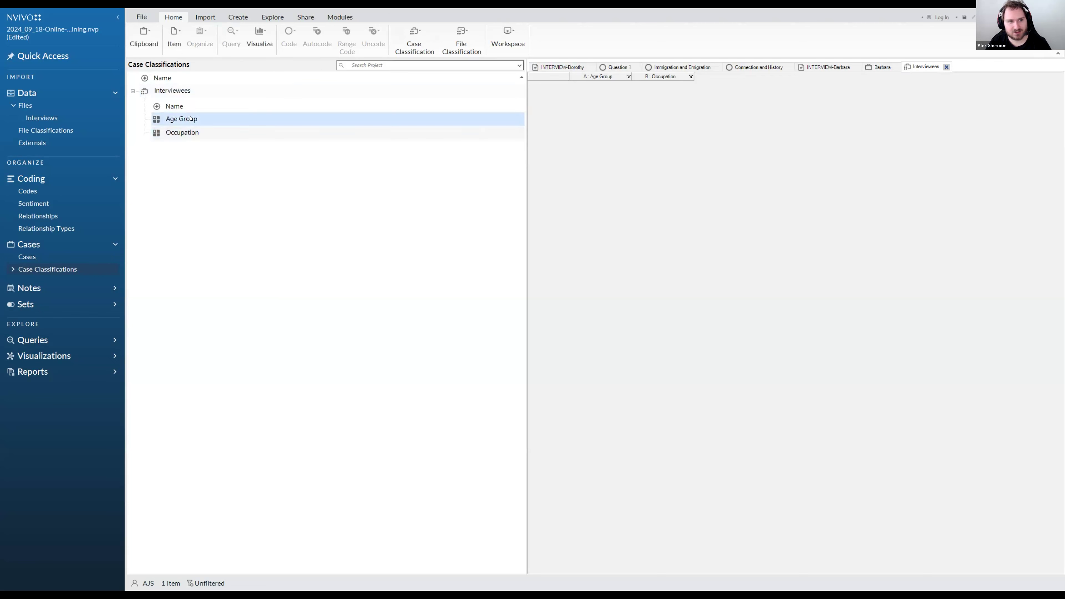
click(193, 134)
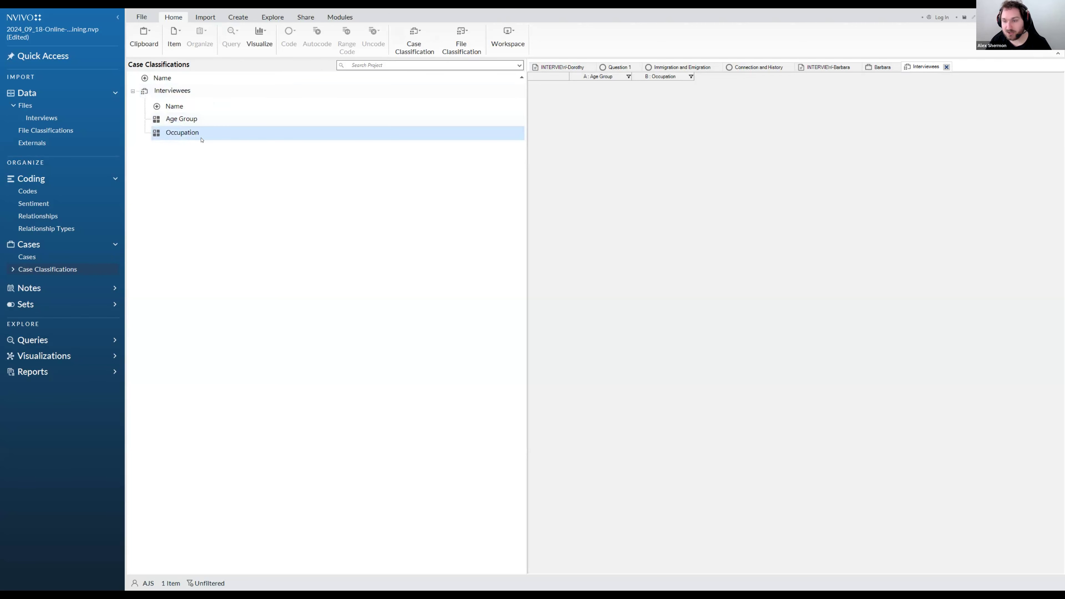
click(163, 194)
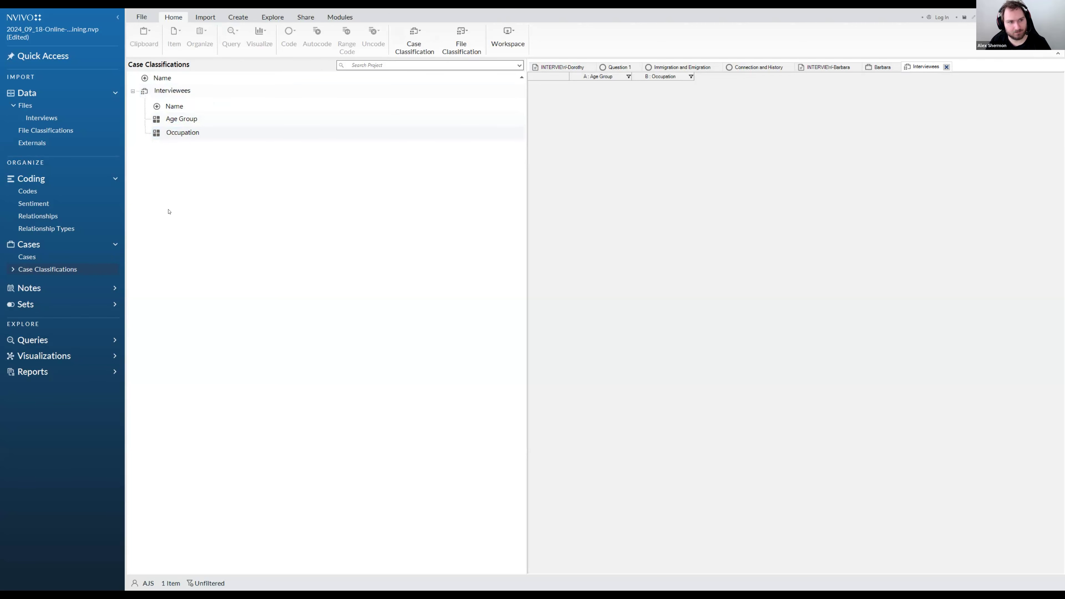
Assign the Interviewees classification to the first case in the project's case list.
click(27, 257)
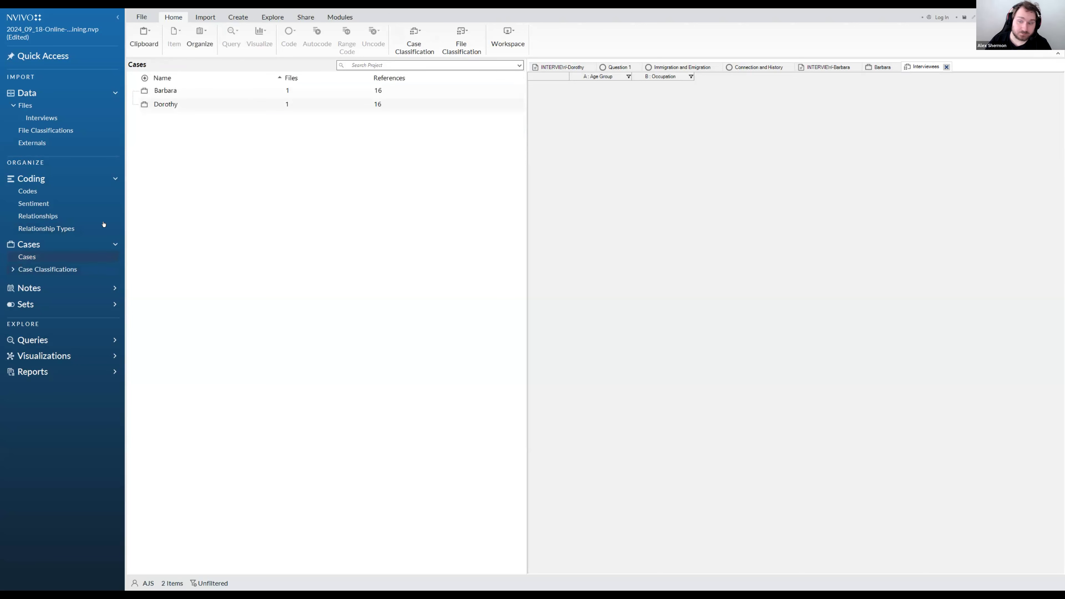
right_click(175, 92)
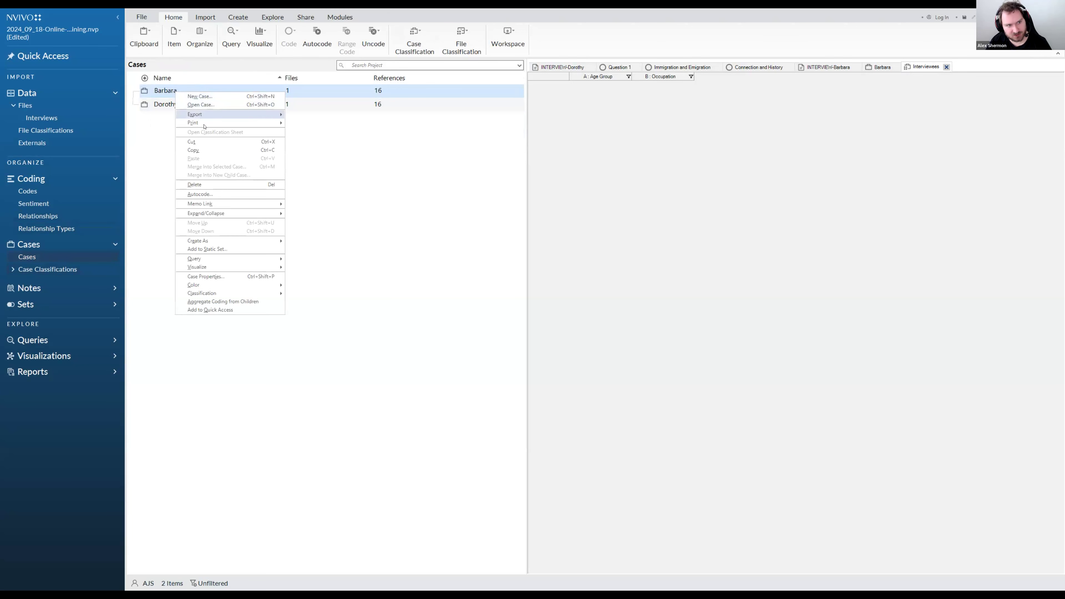
mouse_move(217, 295)
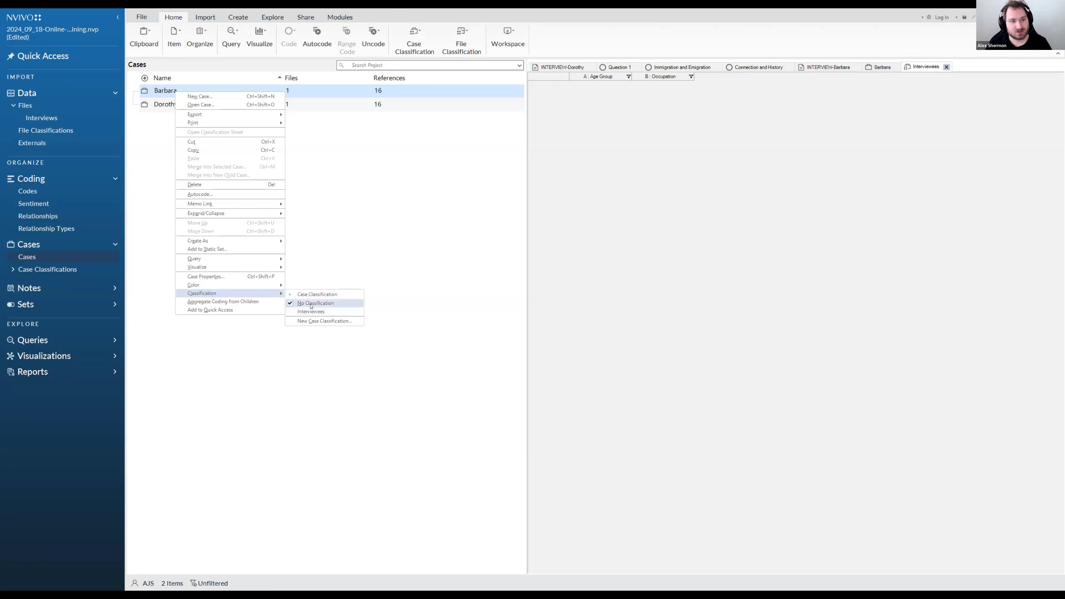
click(309, 312)
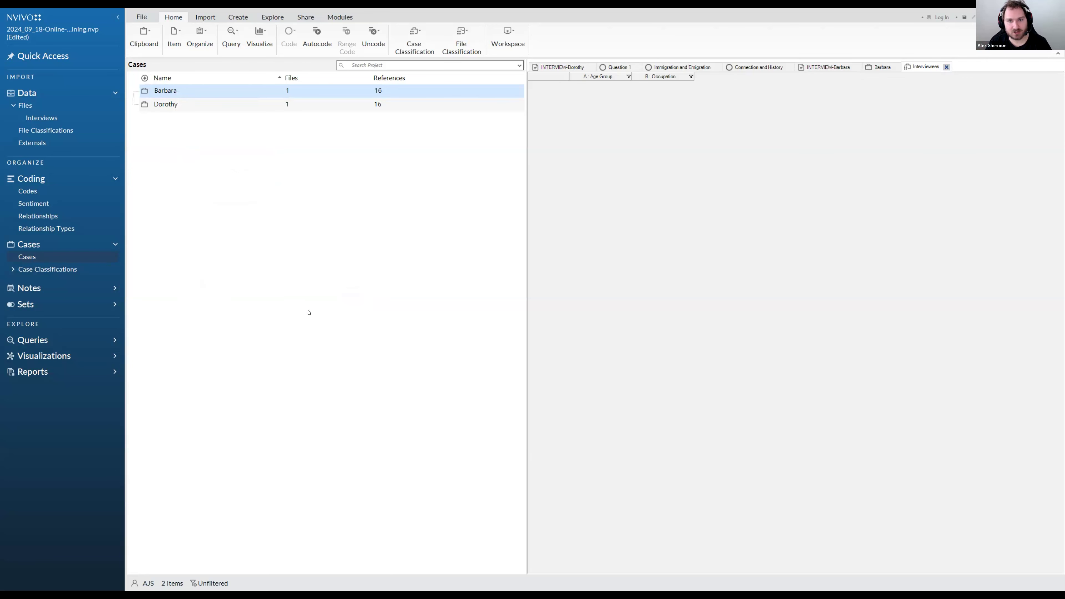
click(568, 85)
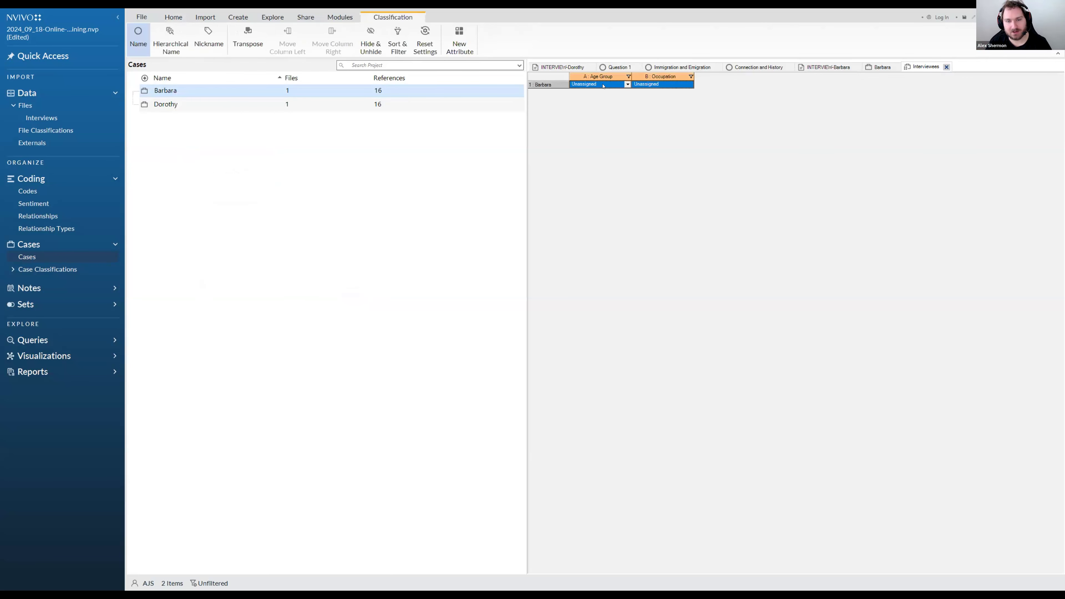
Assign the Interviewees classification to the second case in the case list.
click(202, 106)
right_click(203, 106)
mouse_move(275, 312)
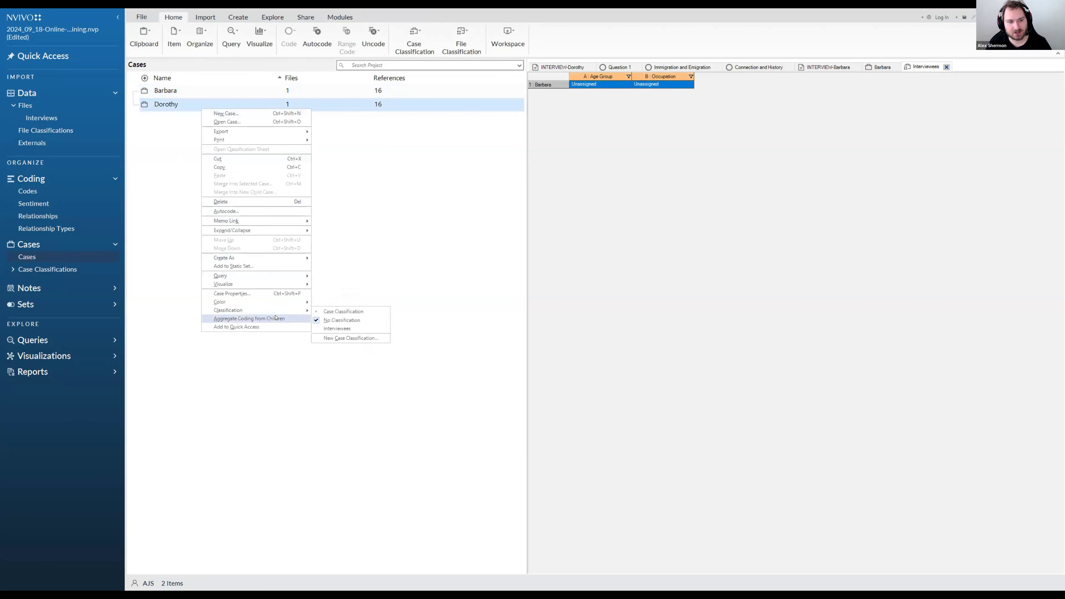
click(334, 329)
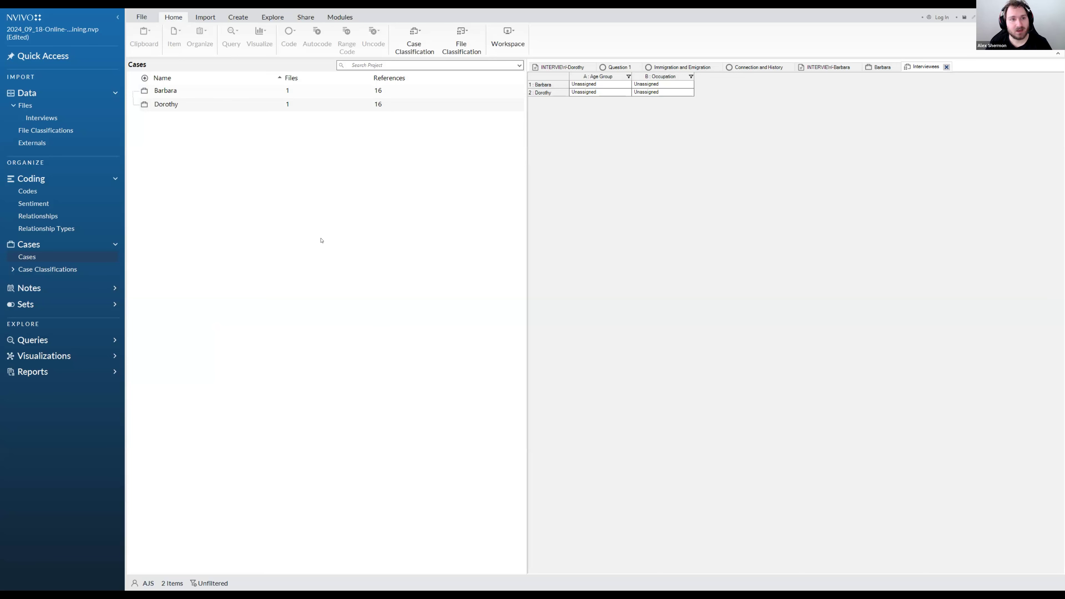
Examine the classification options and other item commands available for the second case in the case list.
right_click(224, 103)
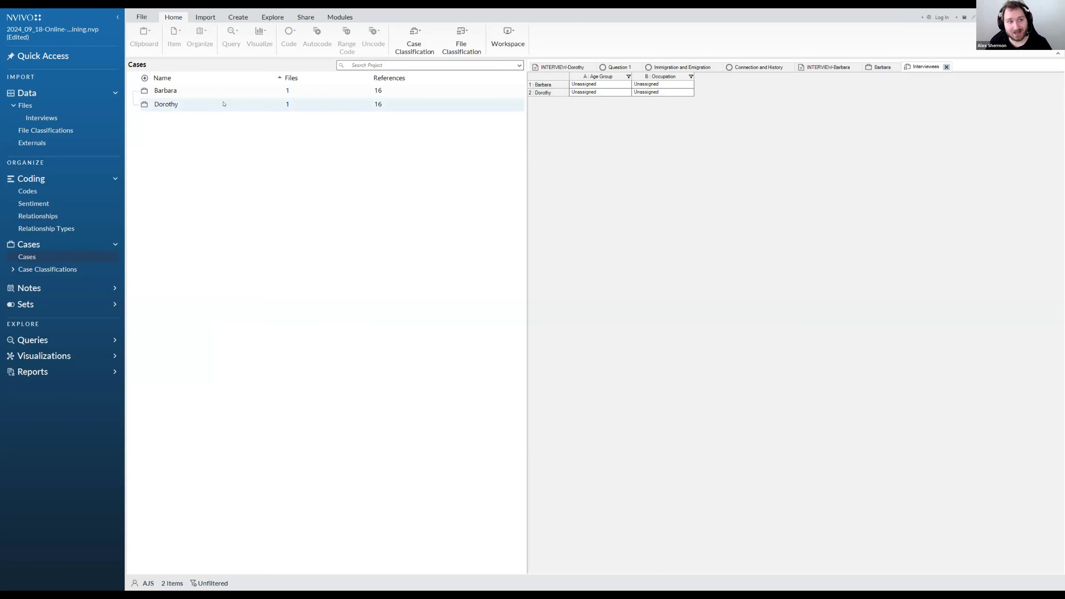
mouse_move(267, 301)
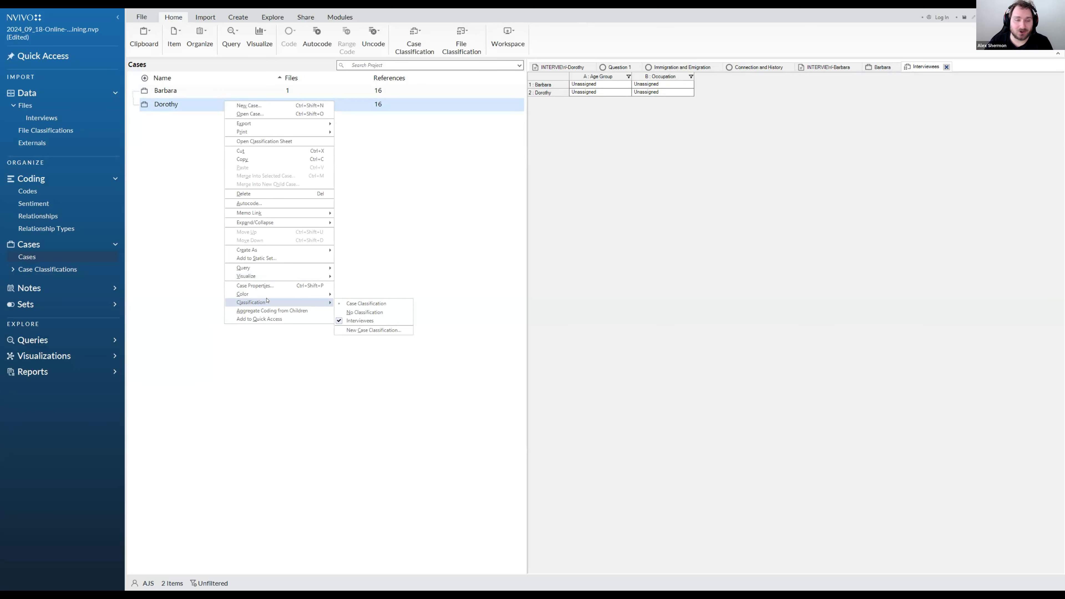
mouse_move(319, 268)
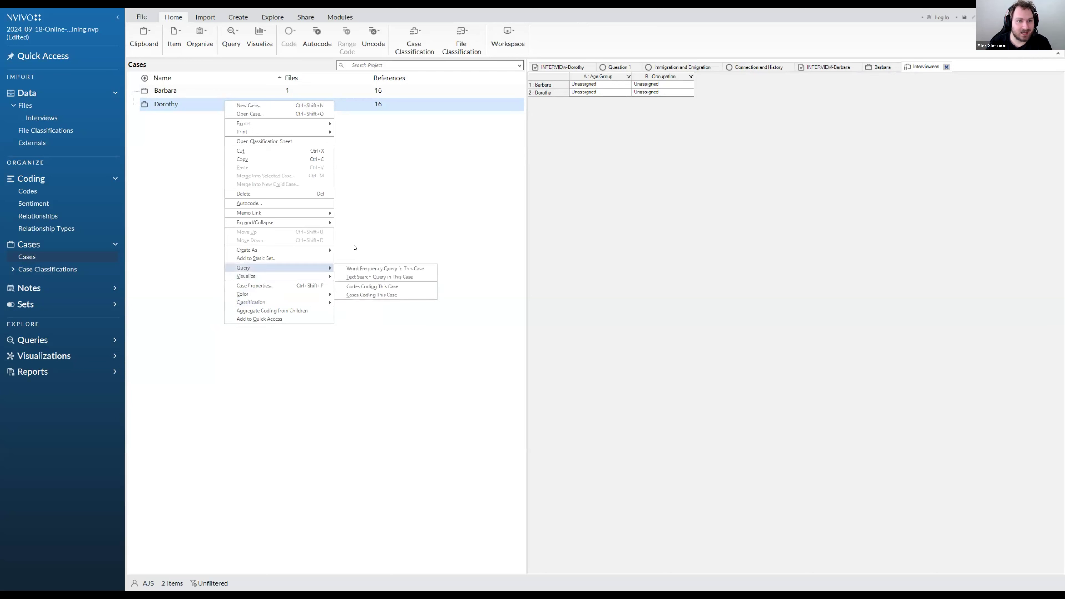
click(377, 134)
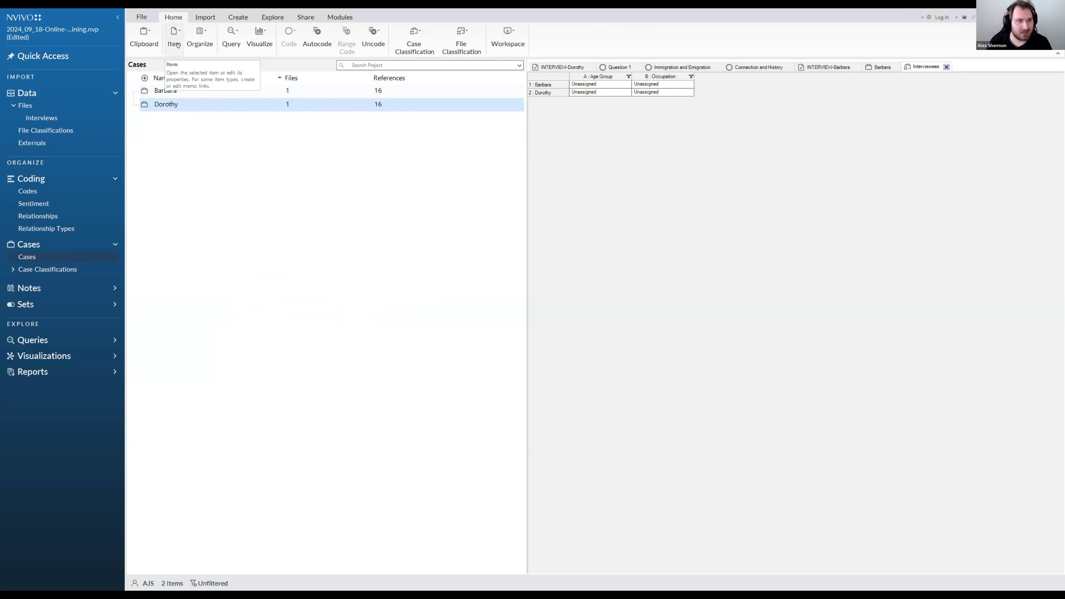
click(174, 44)
click(177, 45)
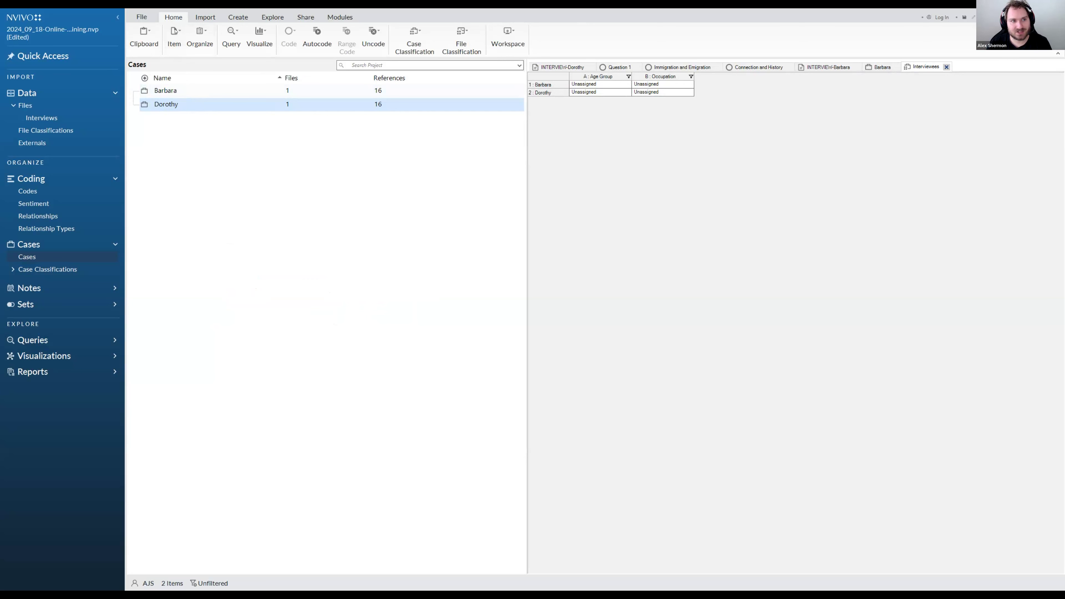
click(175, 41)
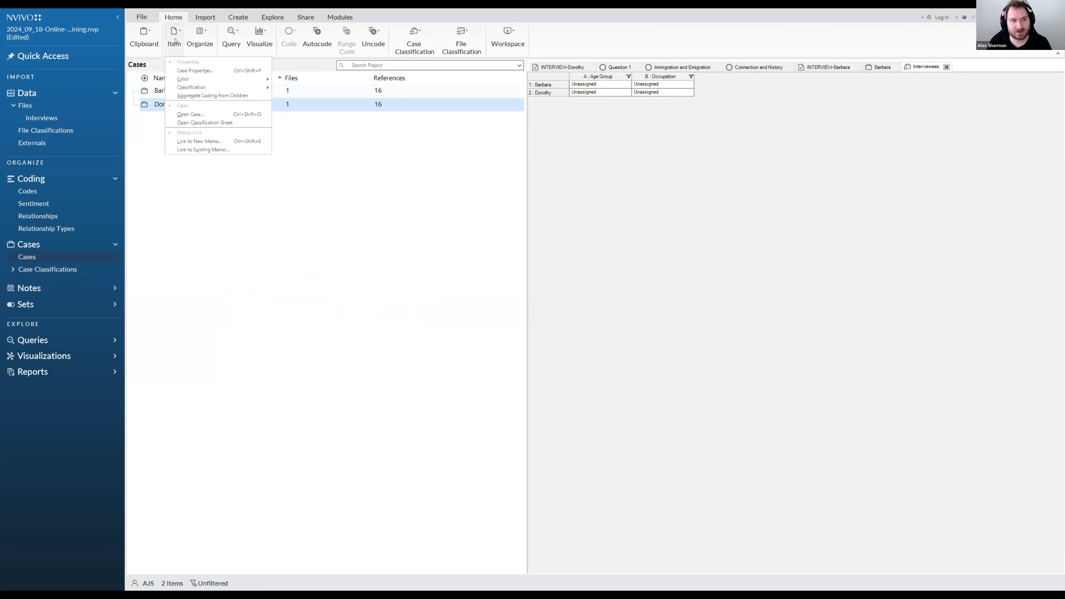
mouse_move(191, 87)
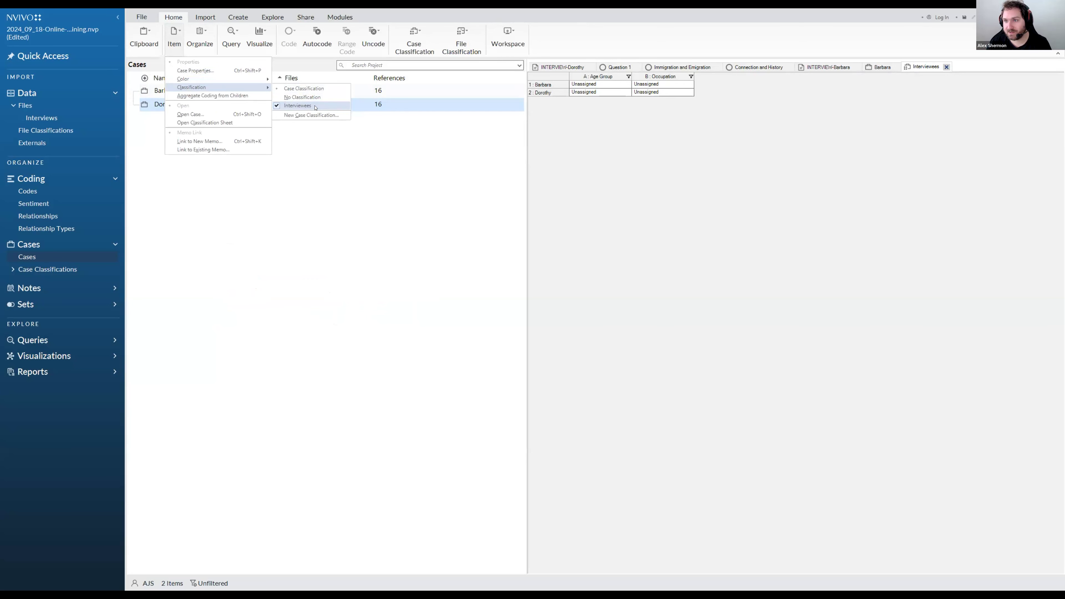
click(144, 133)
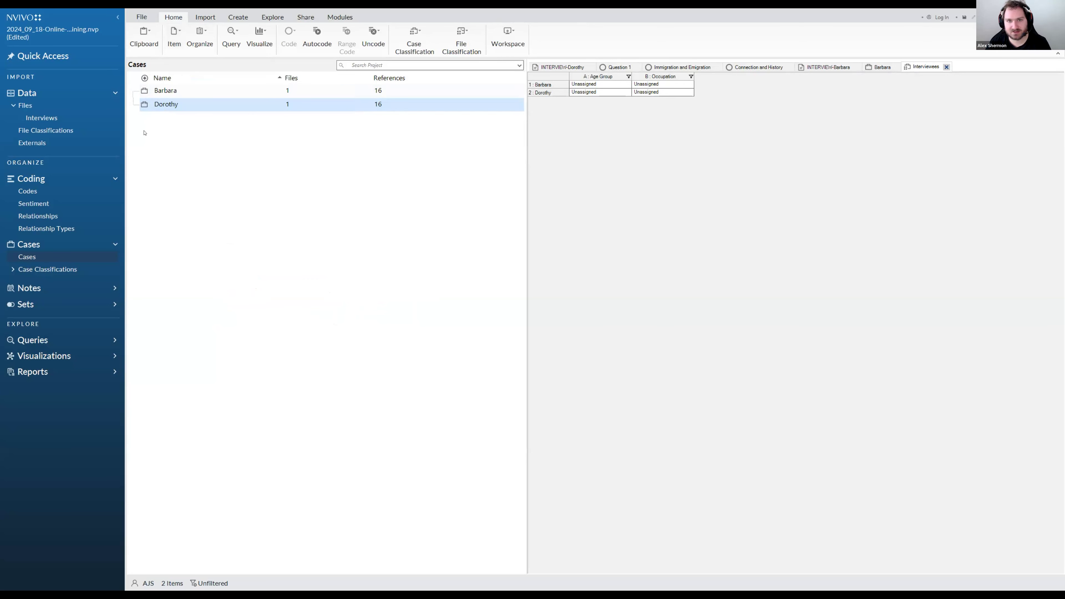
click(215, 186)
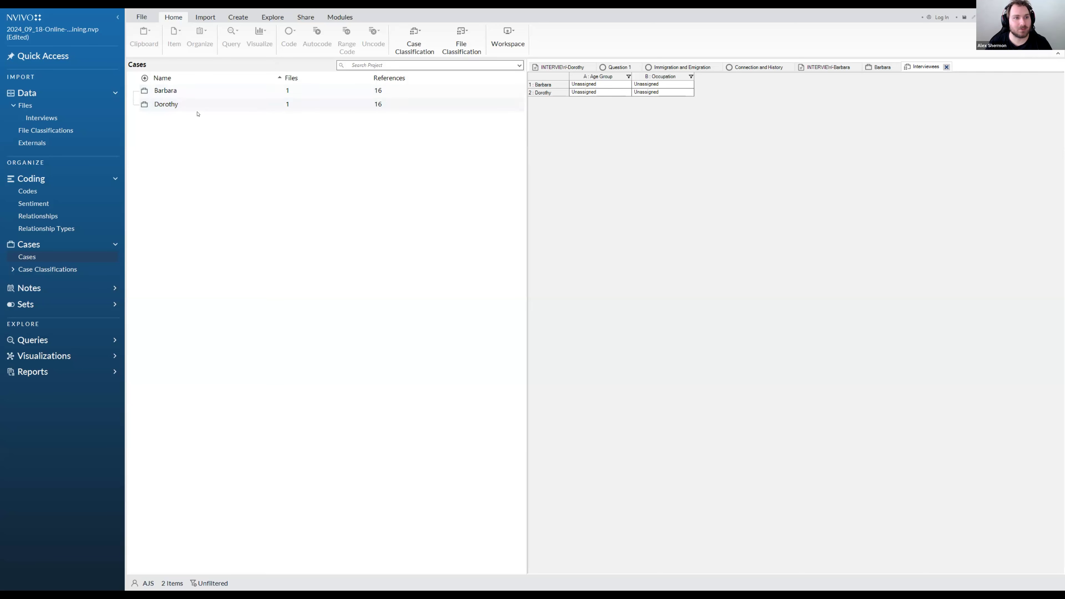
click(203, 93)
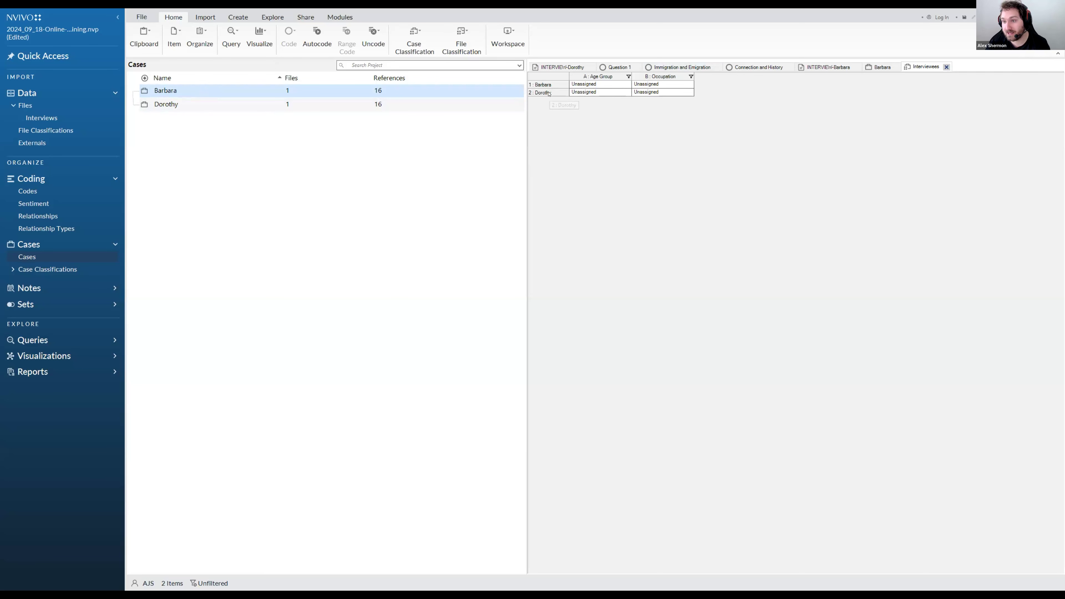
click(199, 105)
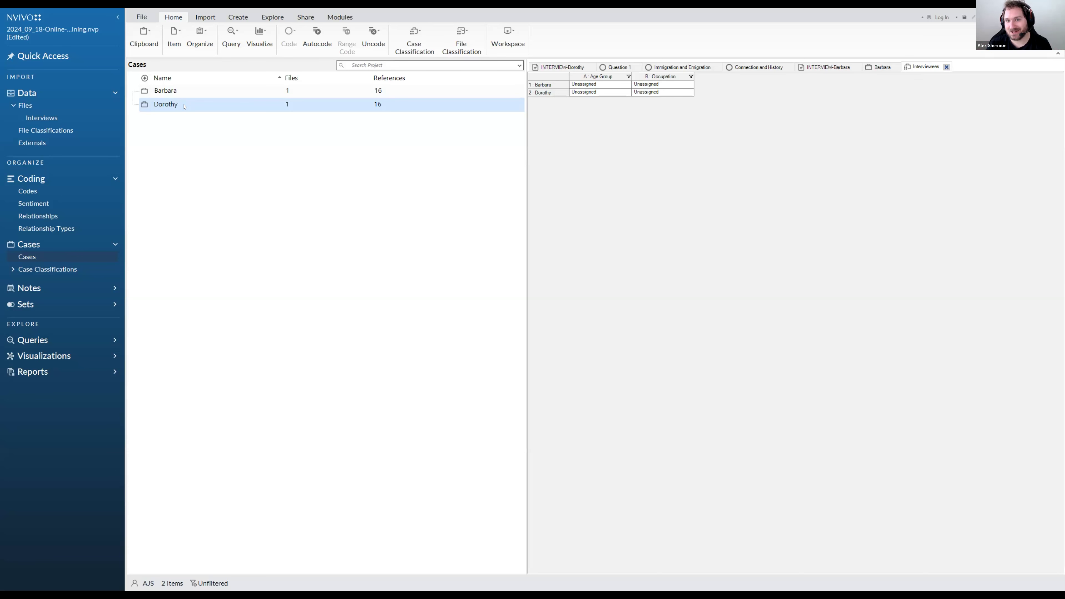
Set the Age Group to 25-34 for the first case and 35-44 for the second case in the Interviewees classification sheet.
click(600, 91)
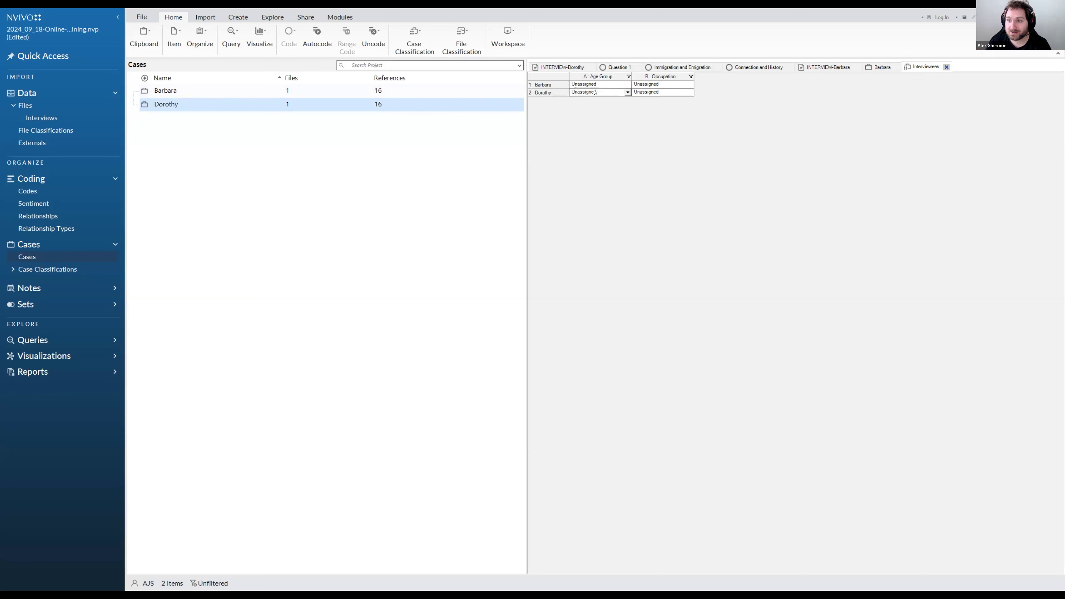
click(595, 84)
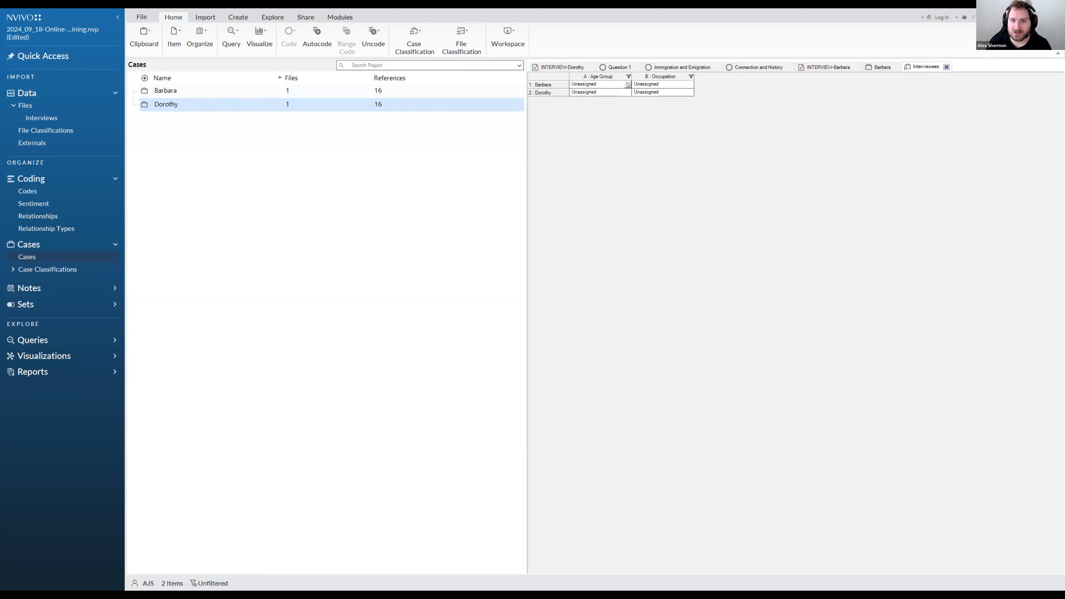
click(628, 85)
click(628, 84)
click(628, 84)
click(602, 108)
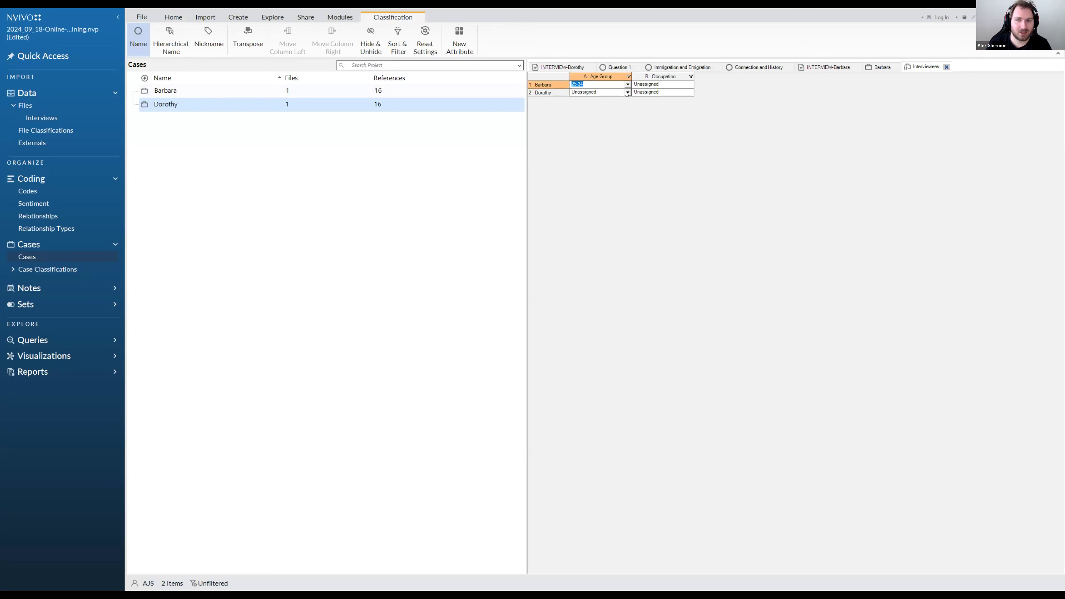
click(628, 92)
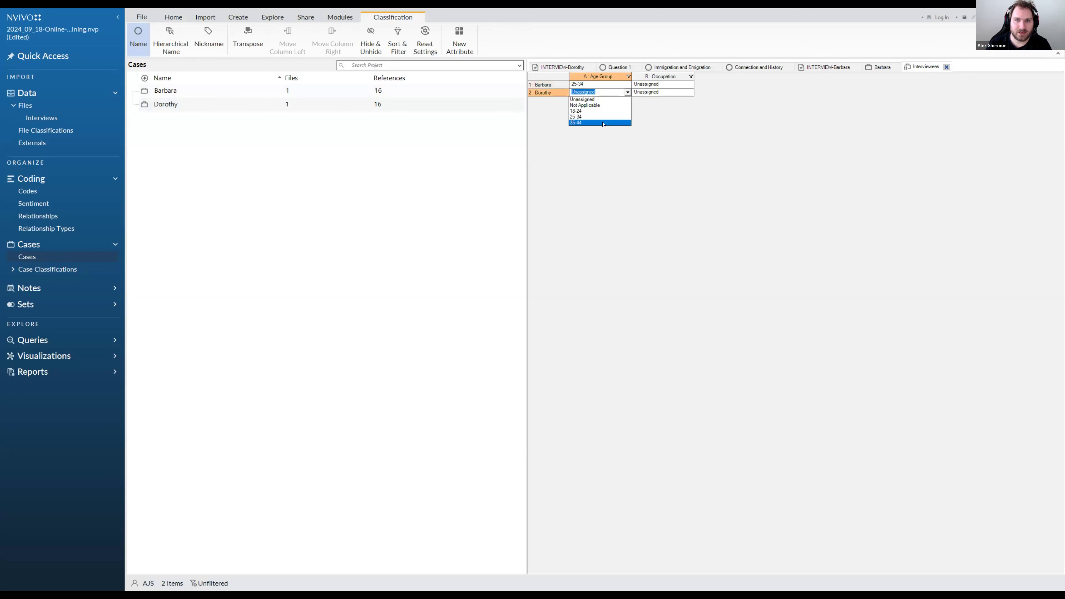
click(604, 123)
Set the first case's Occupation to Real Estate Developer in the Interviewees classification sheet.
click(656, 85)
click(656, 86)
text(Real Estate Devo)
text(loper)
Set the second case's Occupation to Landlady in the Interviewees classification sheet.
click(664, 92)
click(664, 91)
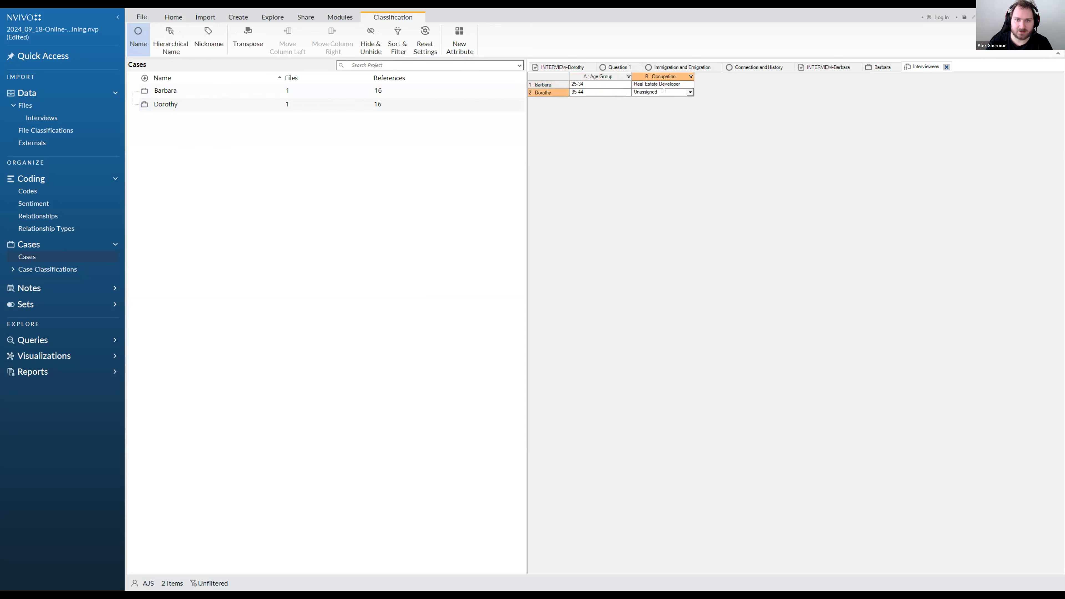
double_click(652, 91)
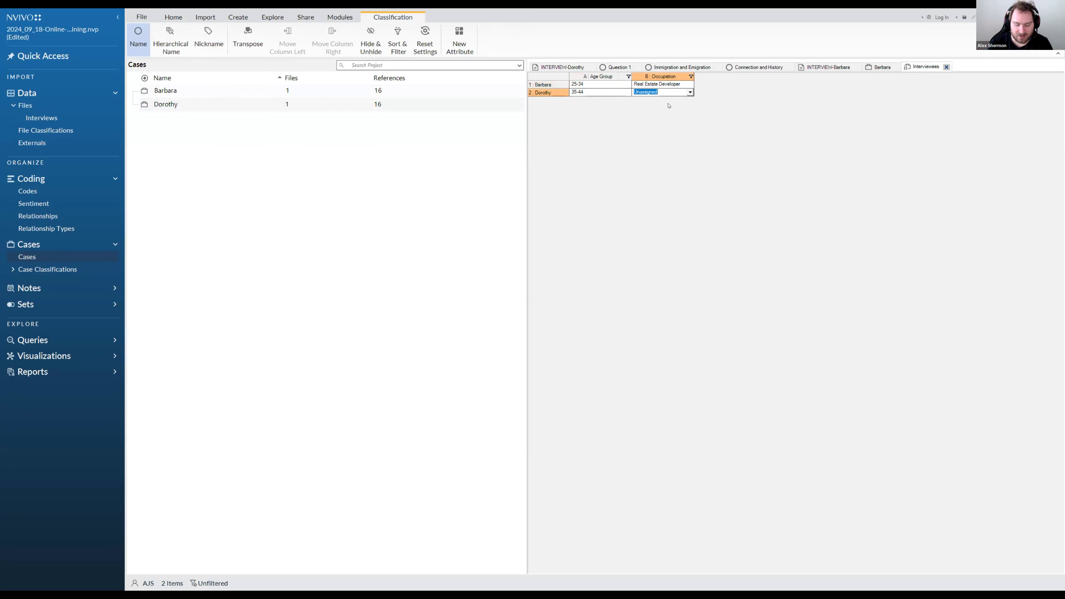
text(L)
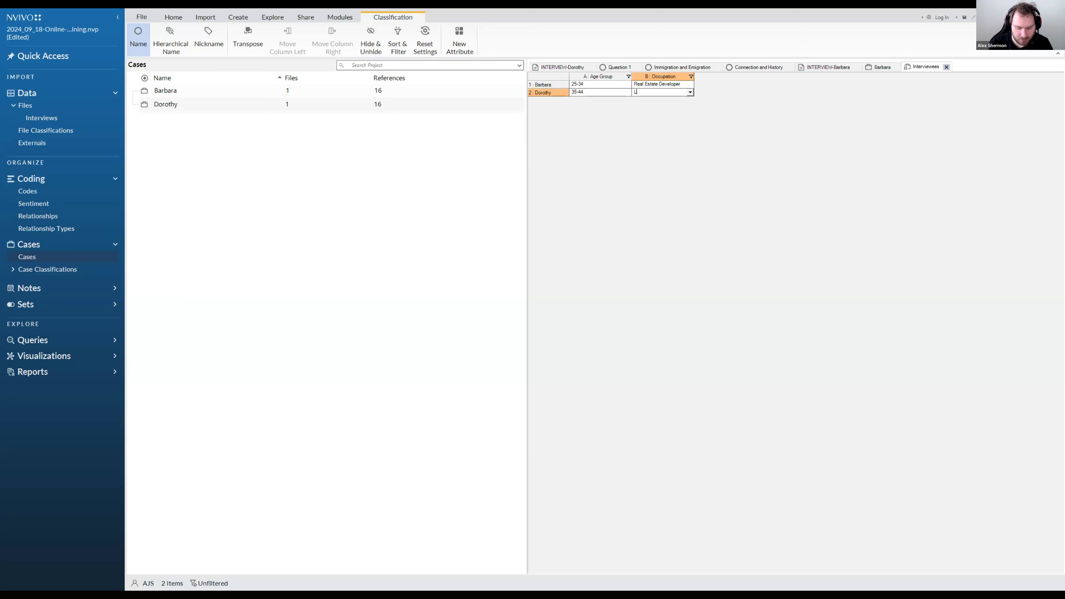
text(andlady)
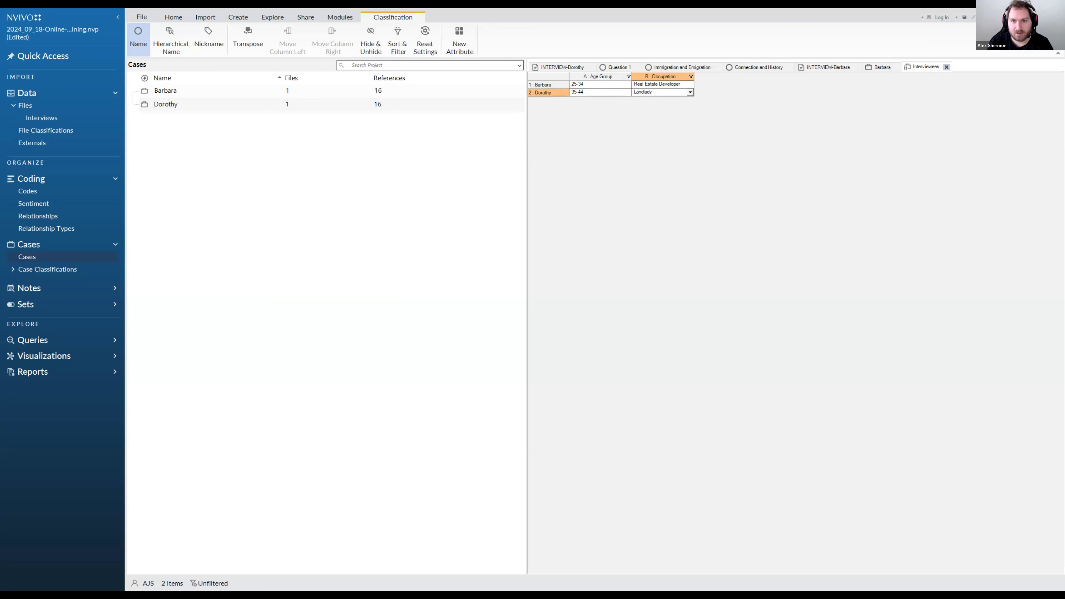
key(Return)
click(661, 200)
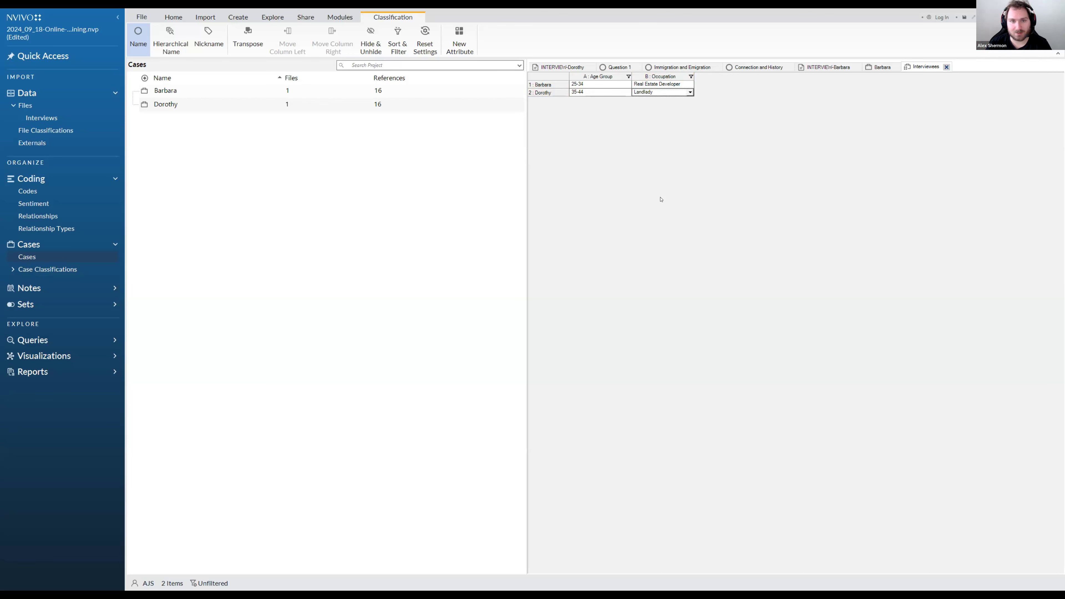
click(257, 140)
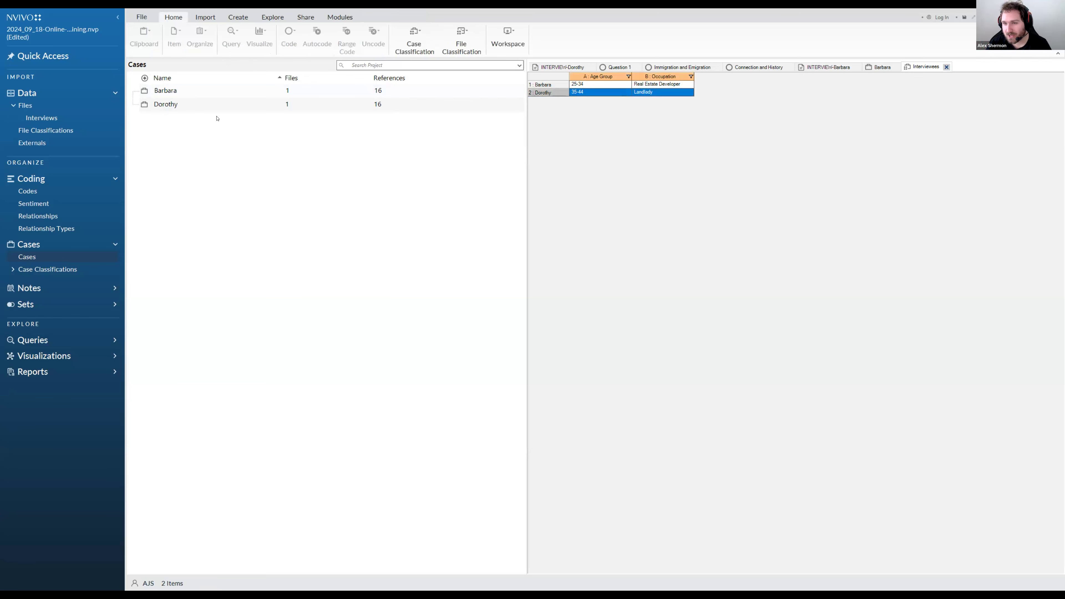
right_click(169, 92)
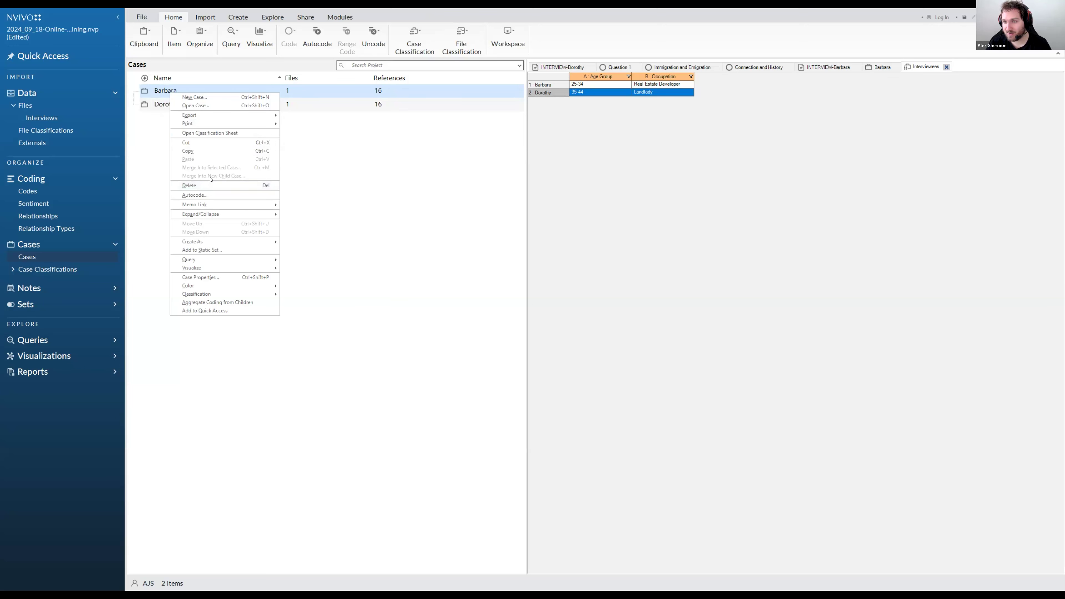
click(303, 127)
click(549, 86)
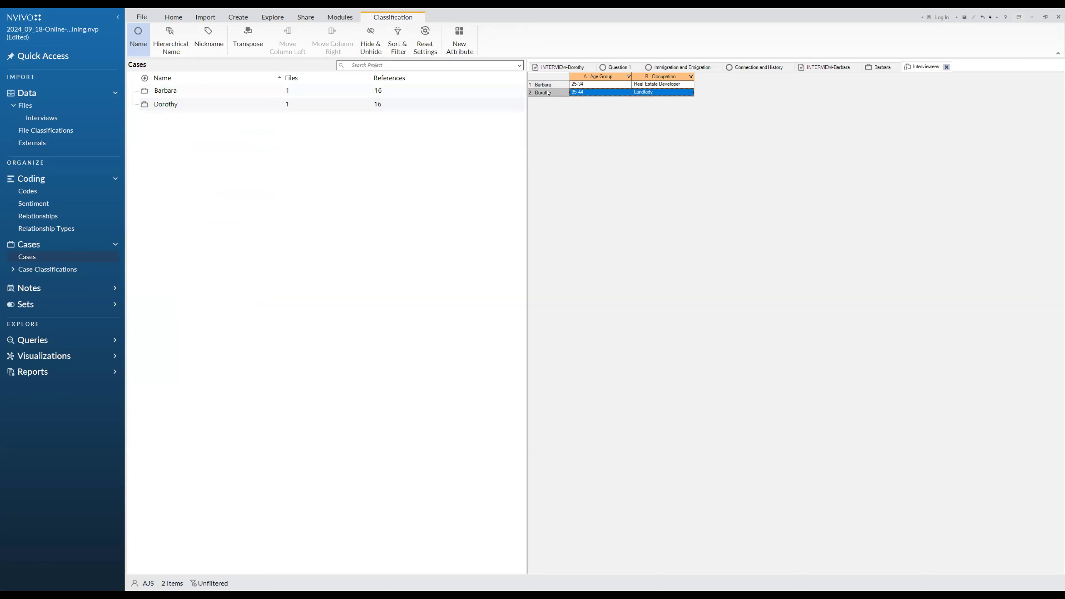
click(342, 96)
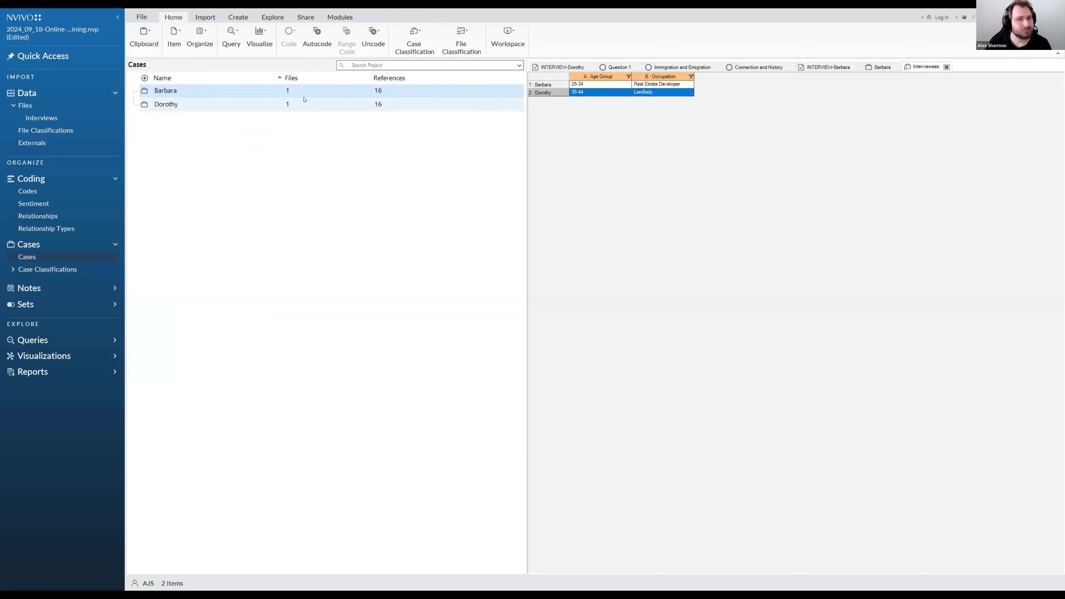
click(275, 126)
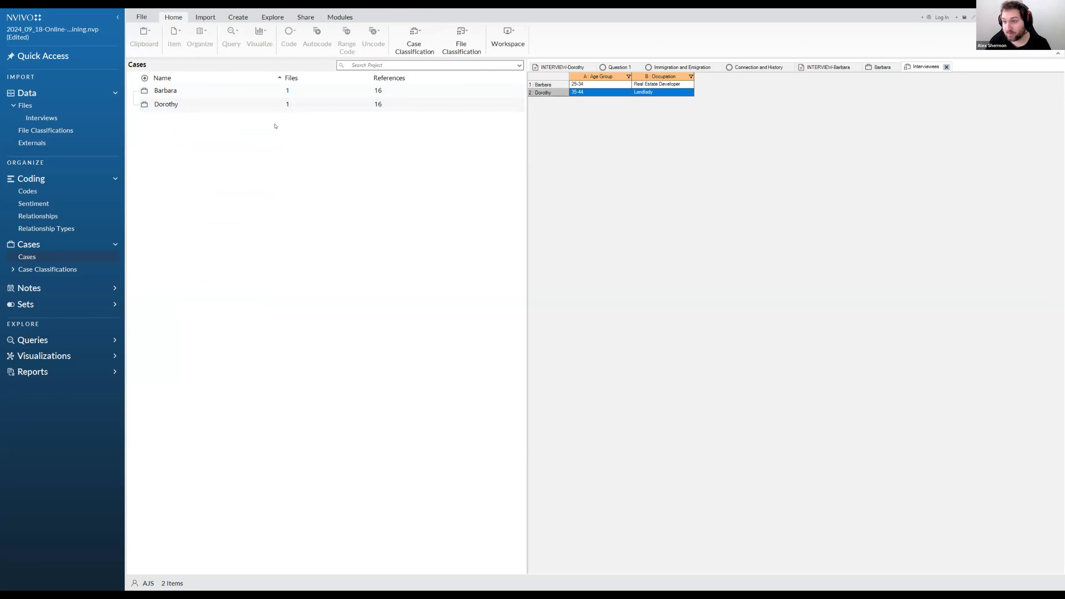
click(702, 273)
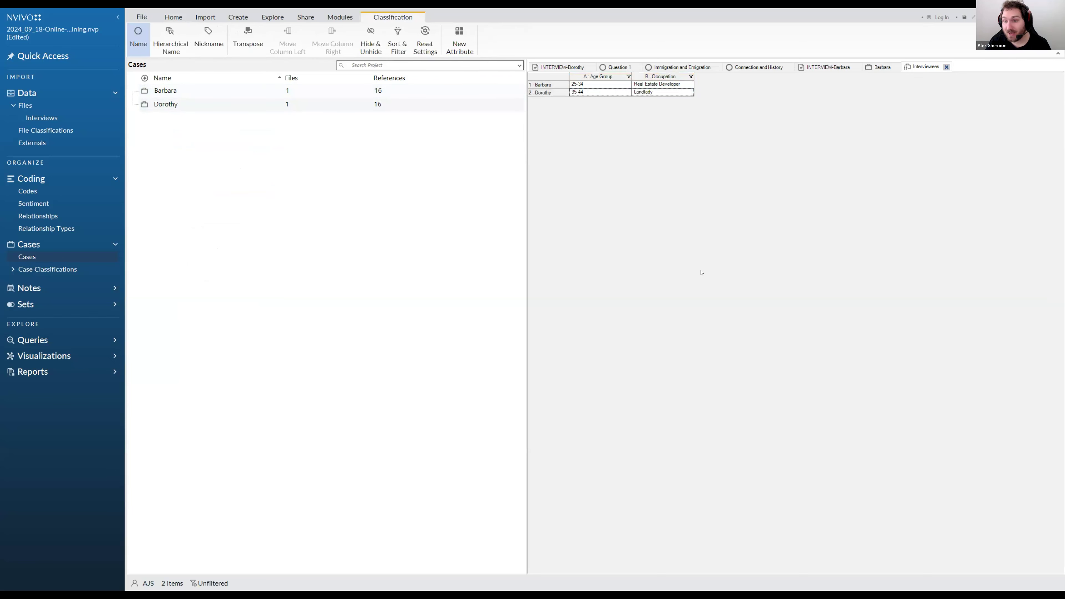